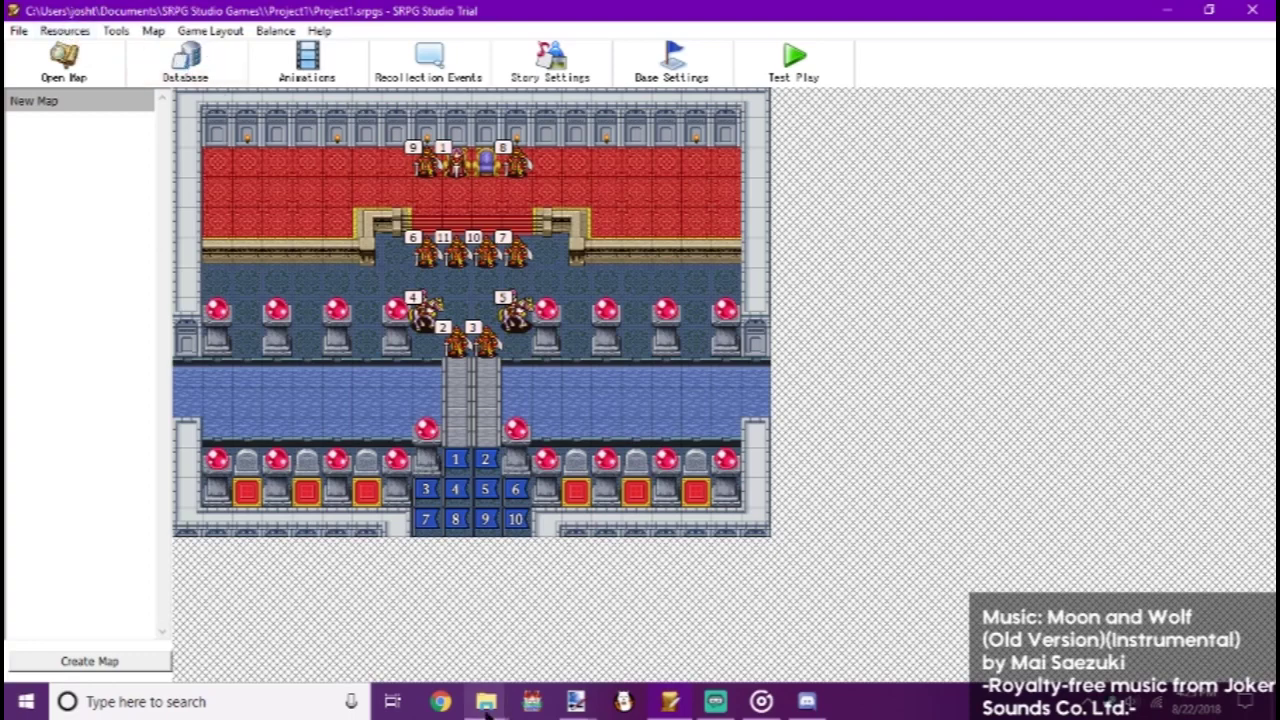
- Preview the Cavalier, Cavalier-a and Cavalier-c sprite sheets in the charchip folder
{"action": "mouse_move", "coordinate": [486, 703]}
{"action": "left_click", "coordinate": [295, 599]}
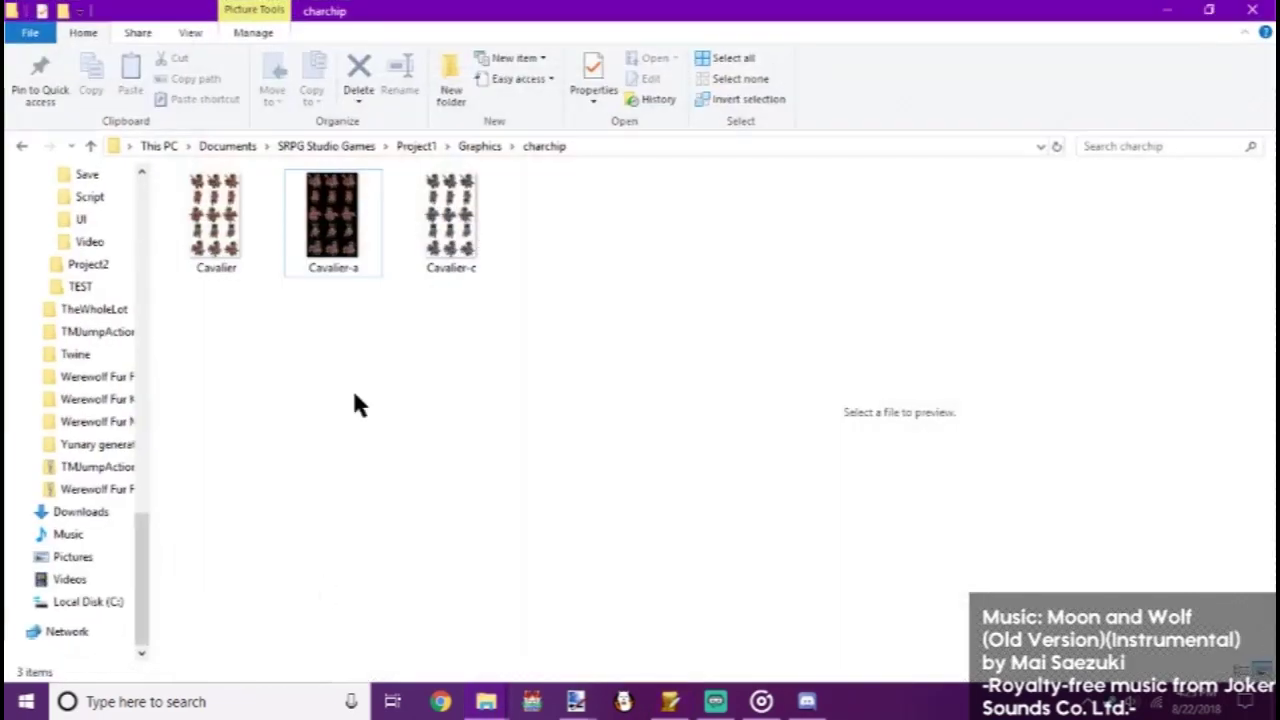
{"action": "left_click", "coordinate": [232, 205]}
{"action": "left_click", "coordinate": [350, 232]}
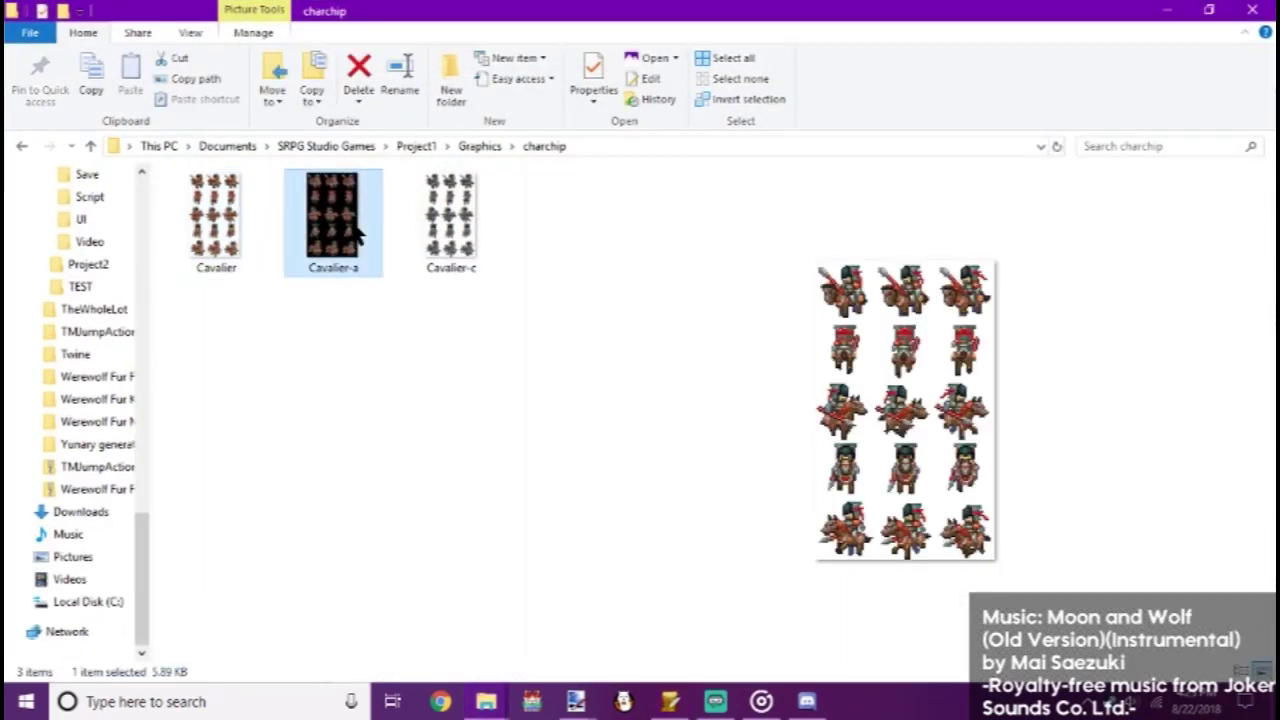
{"action": "left_click", "coordinate": [476, 225]}
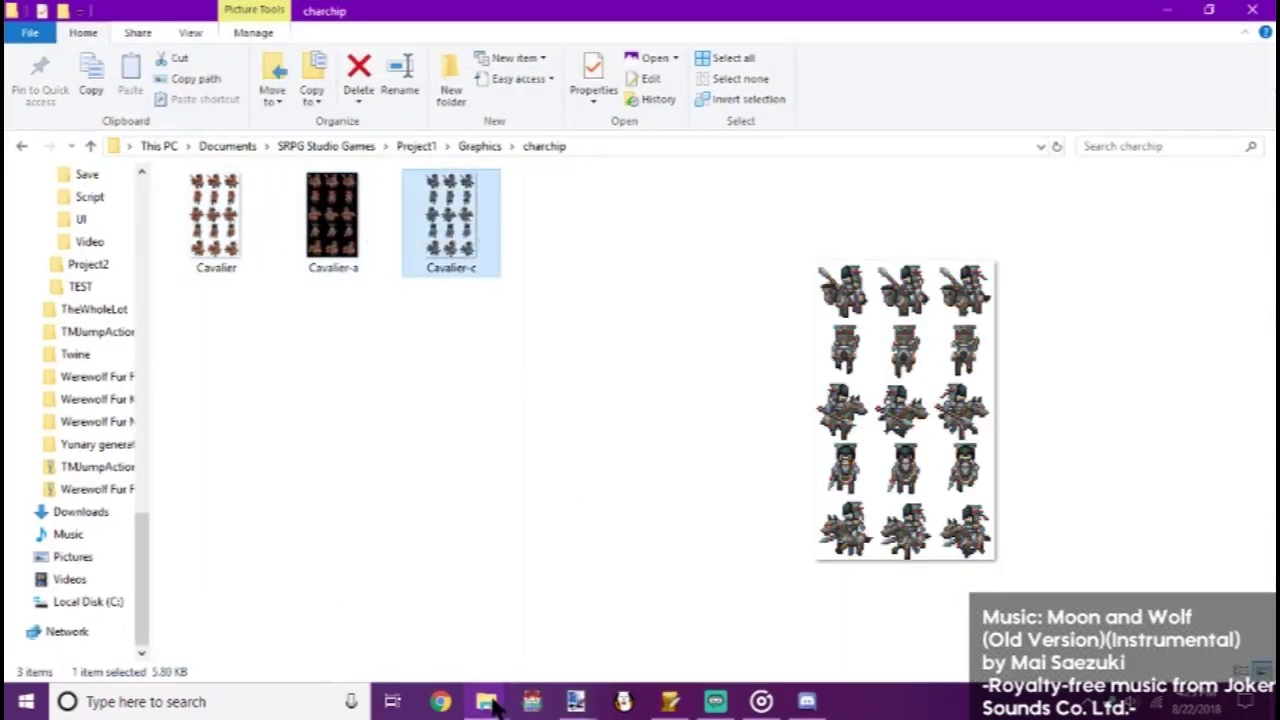
- Check the Josh Cut-In image and the skill voice clip, then minimize the sound folder
{"action": "mouse_move", "coordinate": [486, 703]}
{"action": "left_click", "coordinate": [490, 615]}
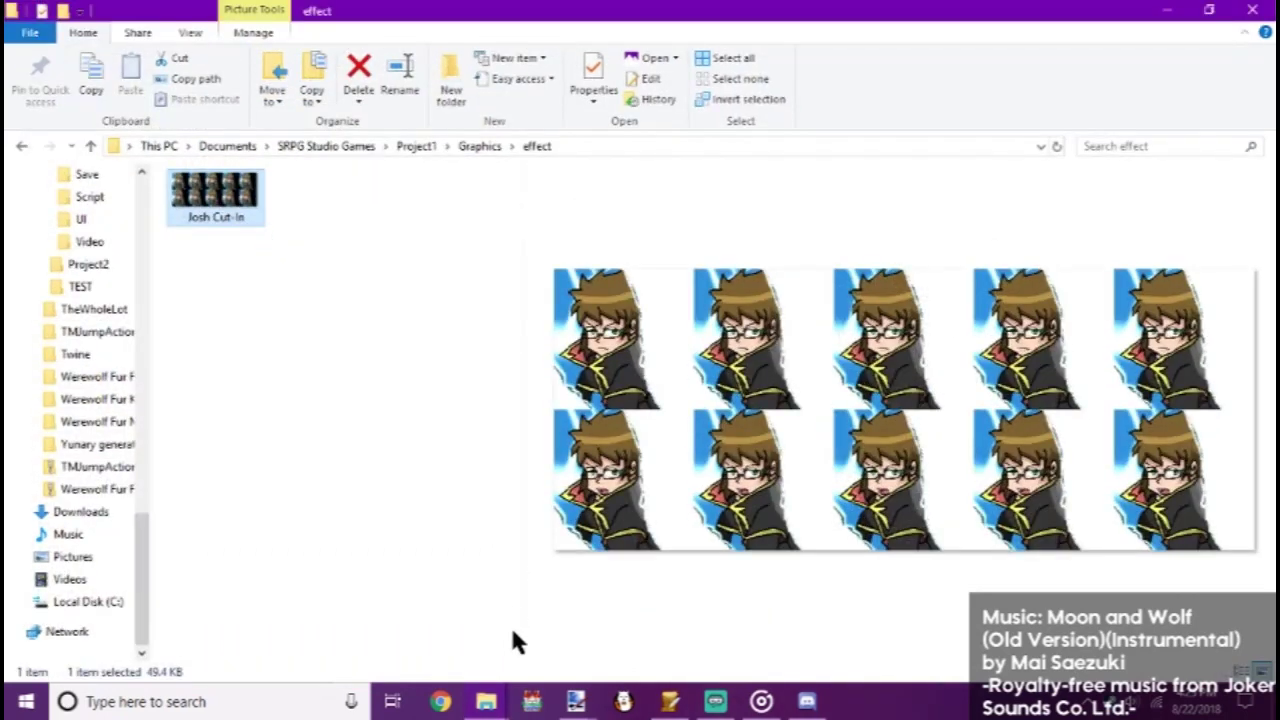
{"action": "left_click", "coordinate": [486, 703]}
{"action": "left_click", "coordinate": [690, 625]}
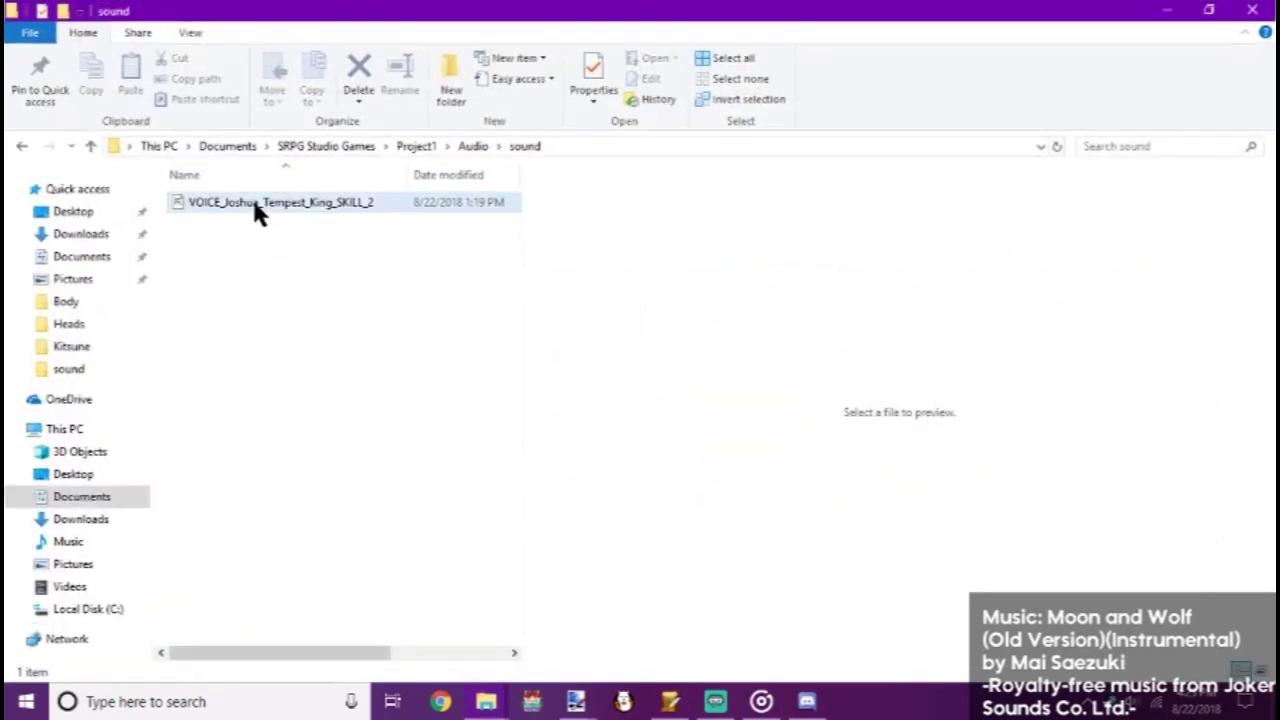
{"action": "left_click", "coordinate": [252, 201]}
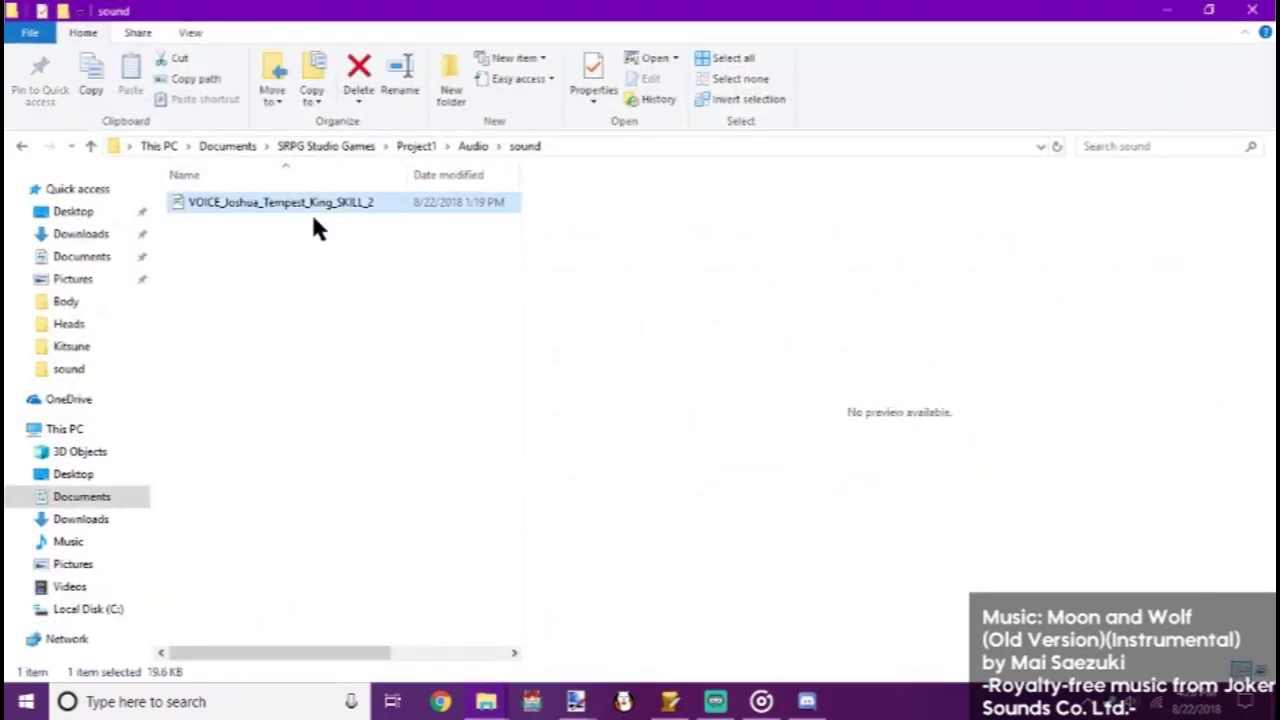
{"action": "left_click", "coordinate": [1163, 12]}
- Import Josh Cut-In.png into the Original effect graphics
{"action": "left_click", "coordinate": [1162, 14]}
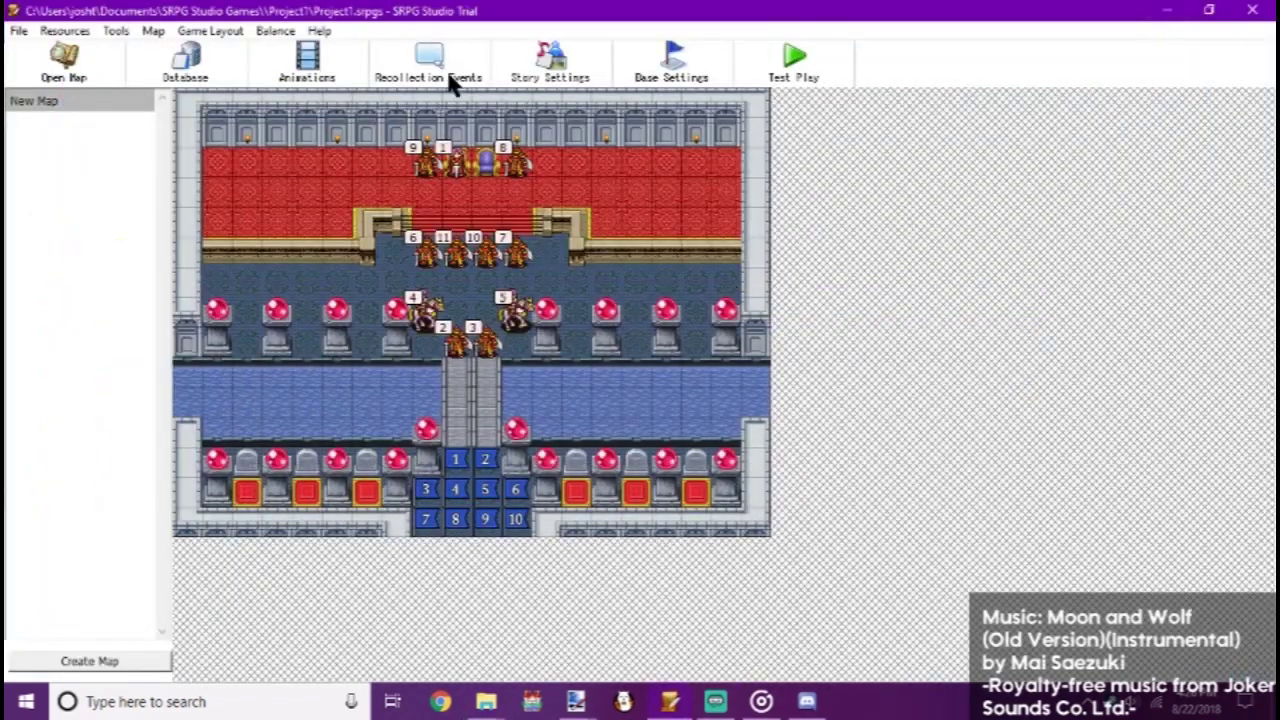
{"action": "left_click", "coordinate": [66, 31]}
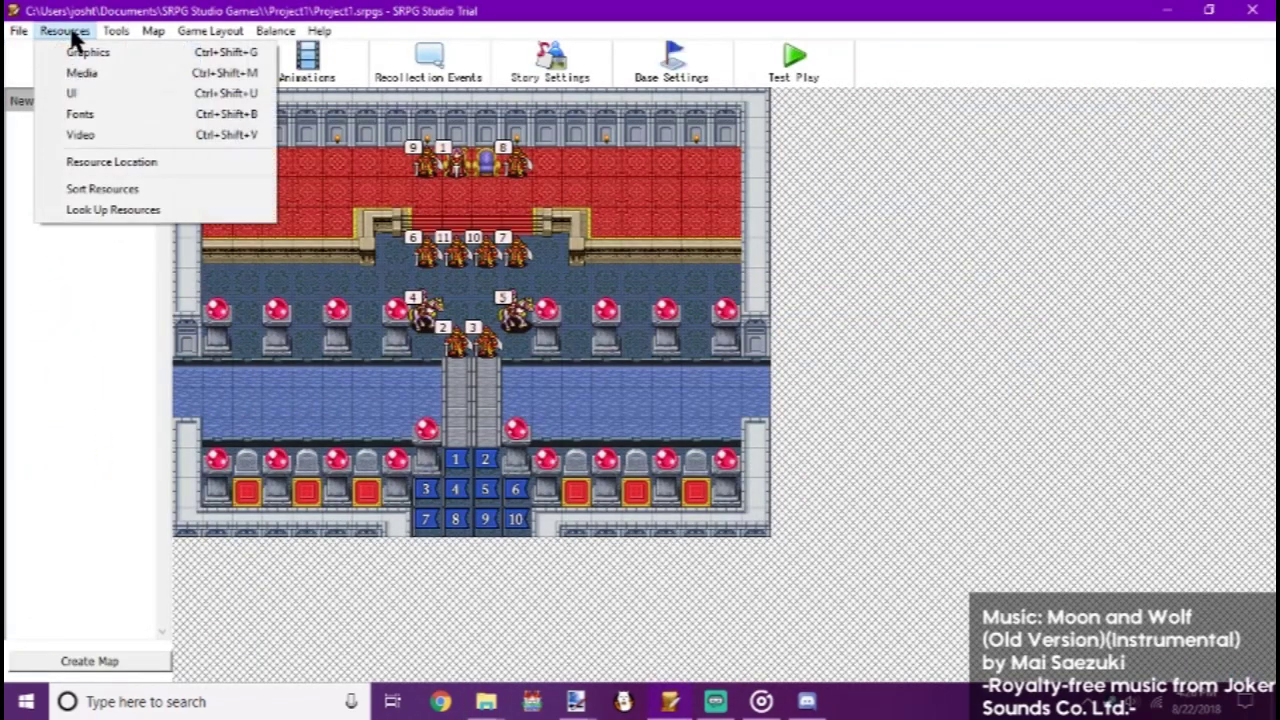
{"action": "left_click", "coordinate": [82, 55]}
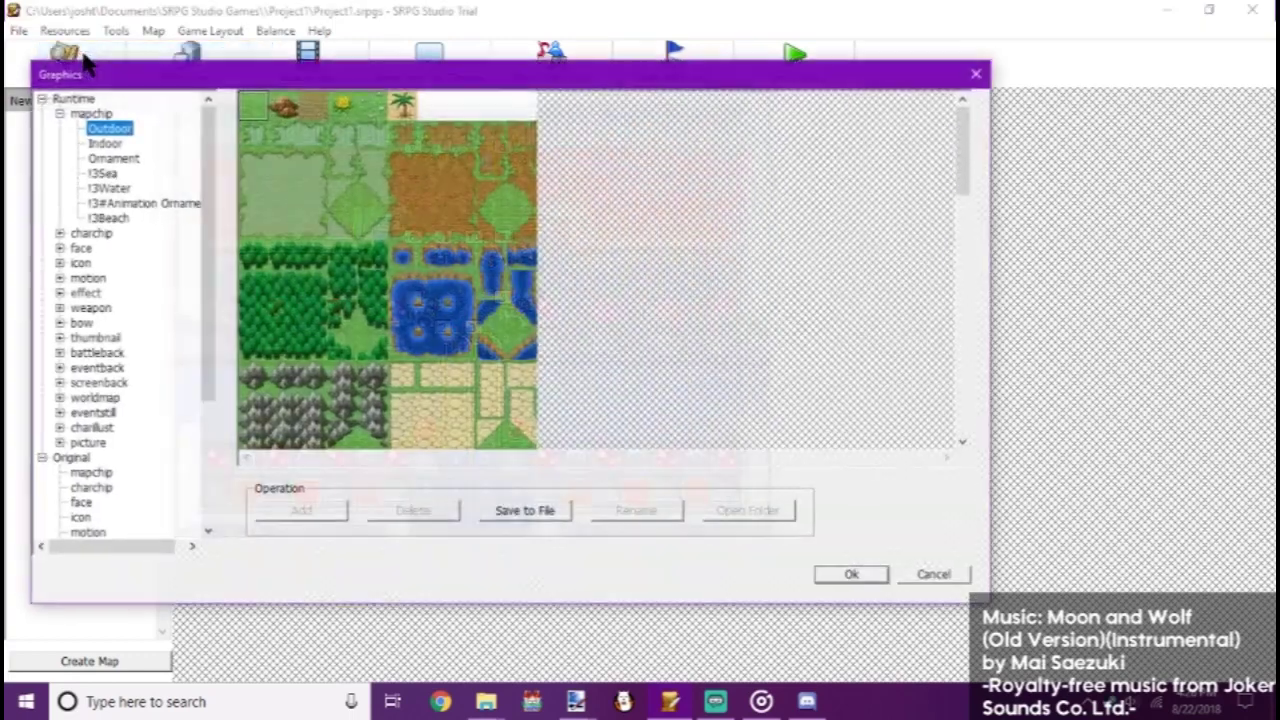
{"action": "scroll", "coordinate": [125, 360], "scroll_direction": "down", "scroll_amount": 5}
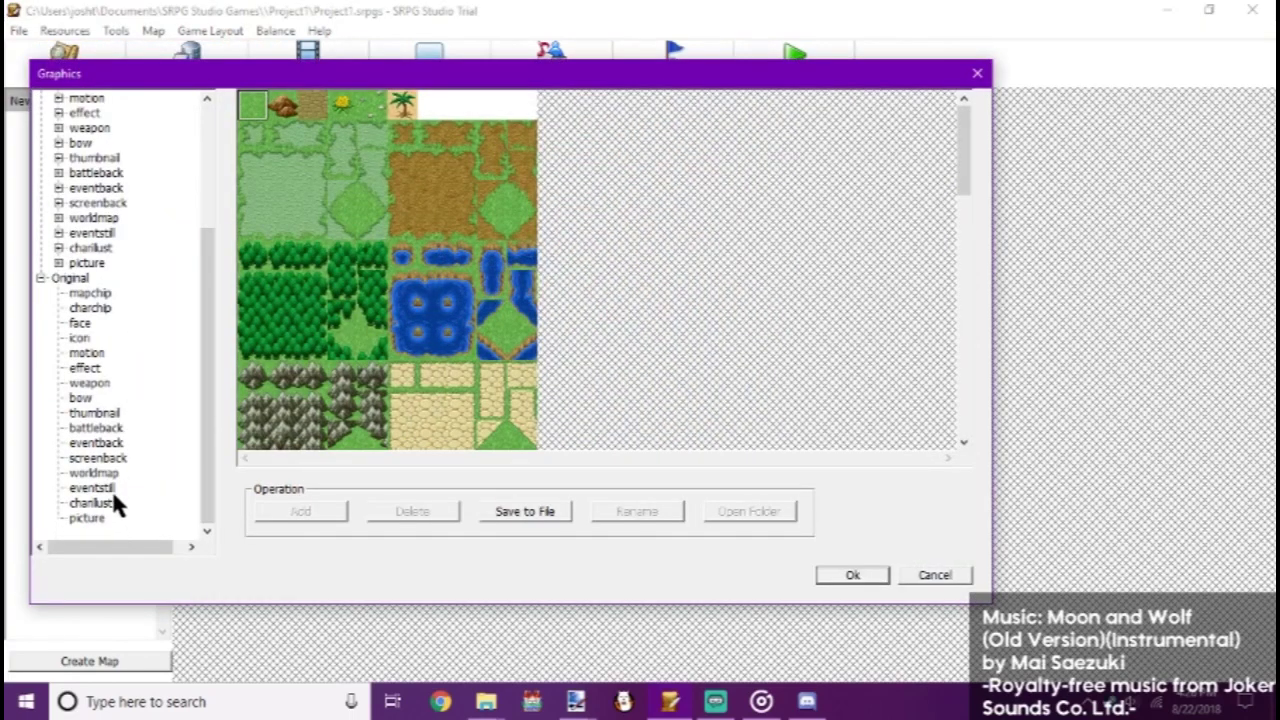
{"action": "left_click", "coordinate": [80, 368]}
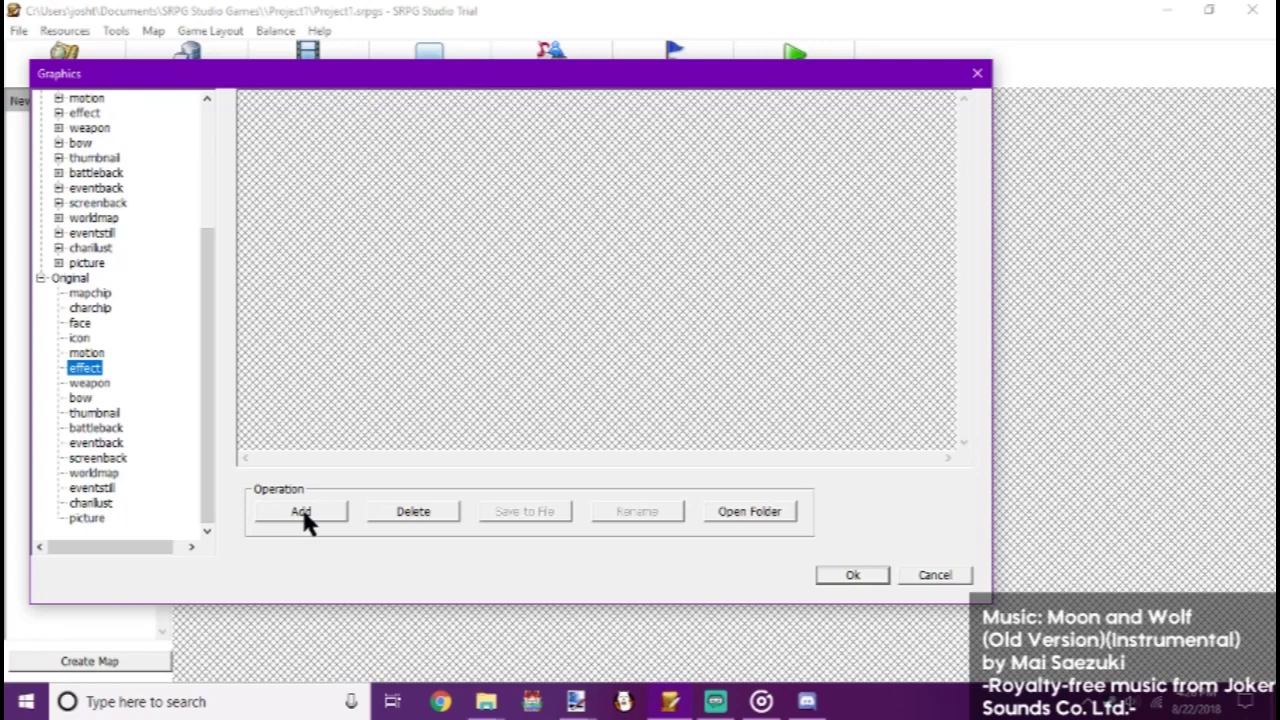
{"action": "left_click", "coordinate": [303, 513]}
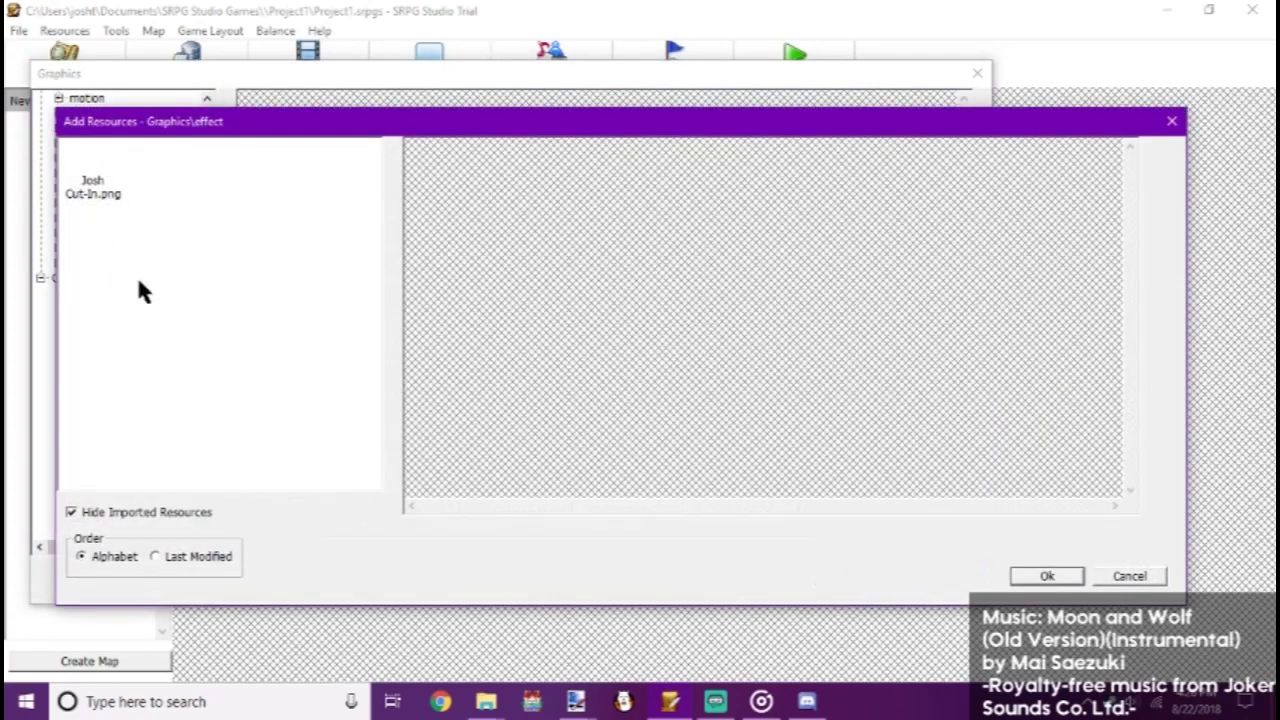
{"action": "left_click_drag", "start_coordinate": [171, 121], "coordinate": [181, 57]}
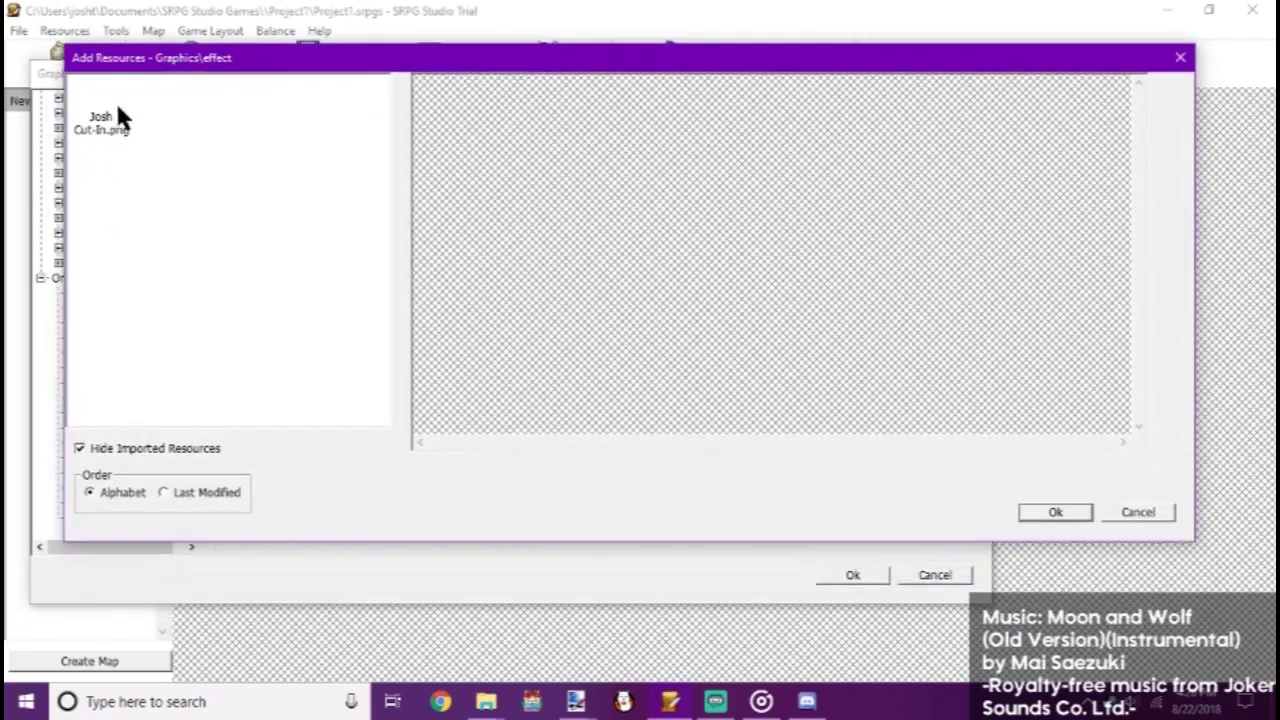
{"action": "left_click", "coordinate": [102, 120]}
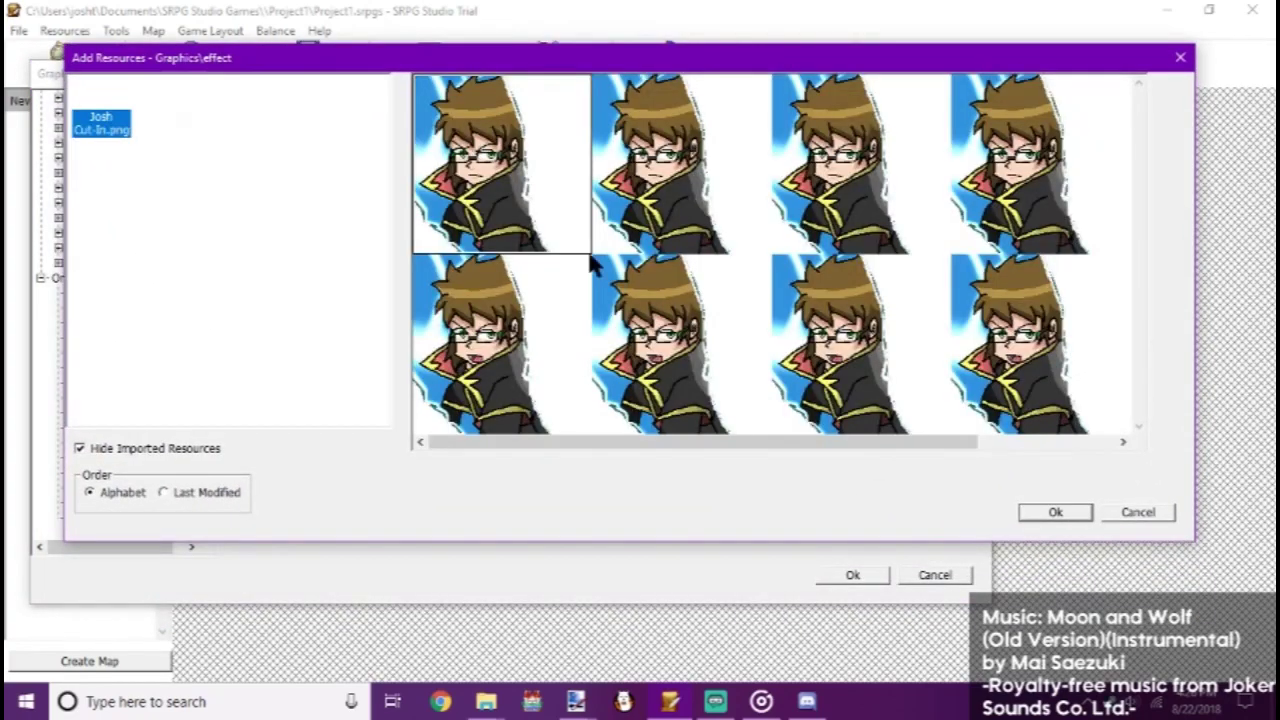
{"action": "left_click", "coordinate": [1043, 513]}
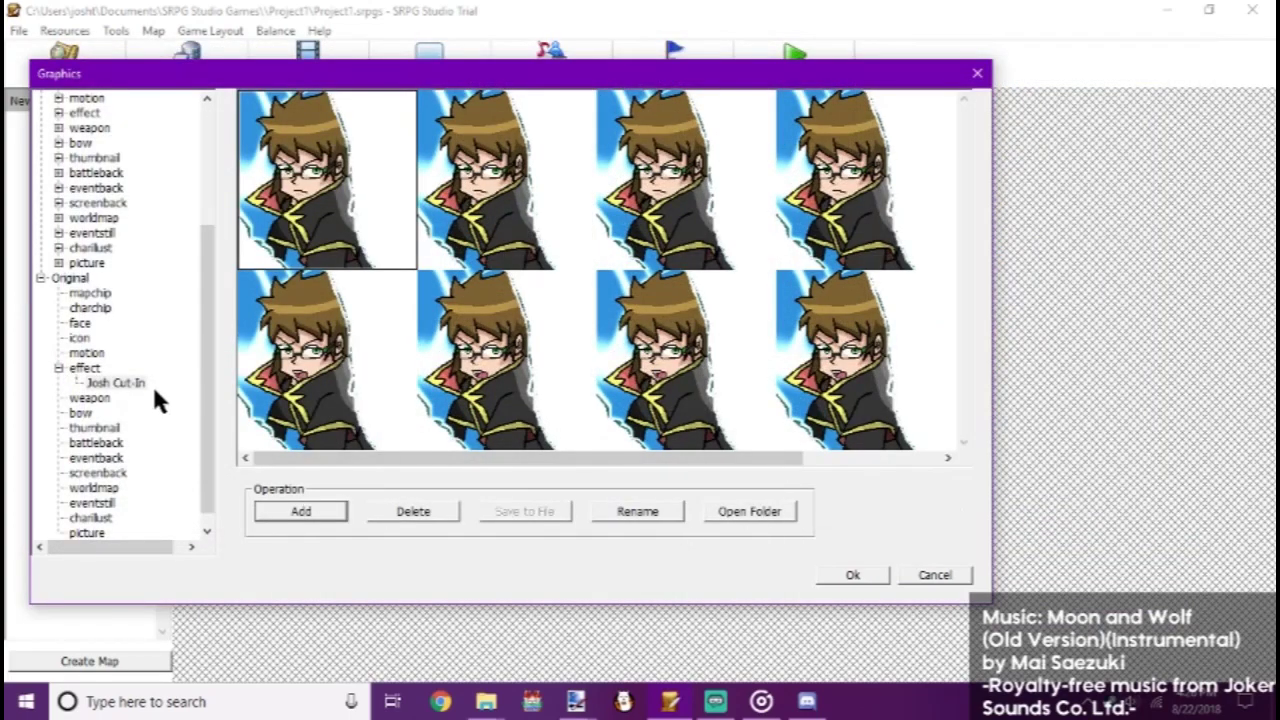
- Import Cavalier.png into the Original charchip graphics and close the Graphics manager
{"action": "left_click", "coordinate": [86, 295]}
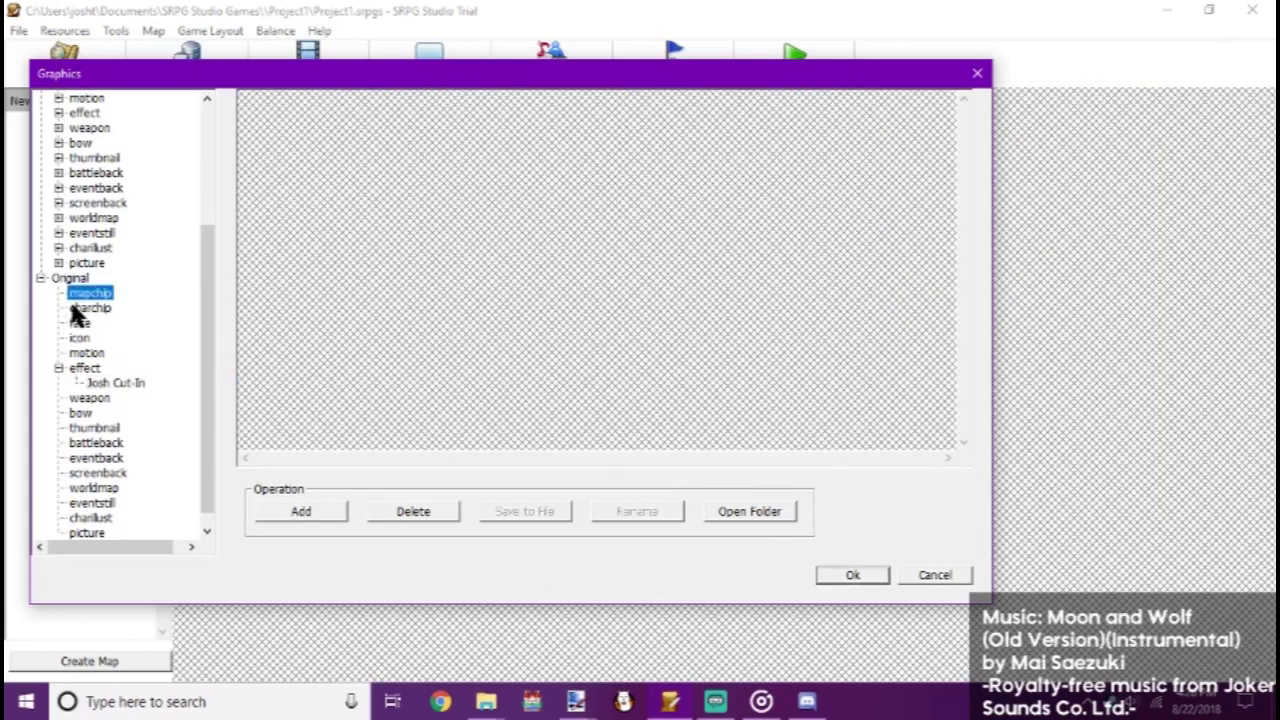
{"action": "left_click", "coordinate": [90, 308]}
{"action": "left_click", "coordinate": [317, 515]}
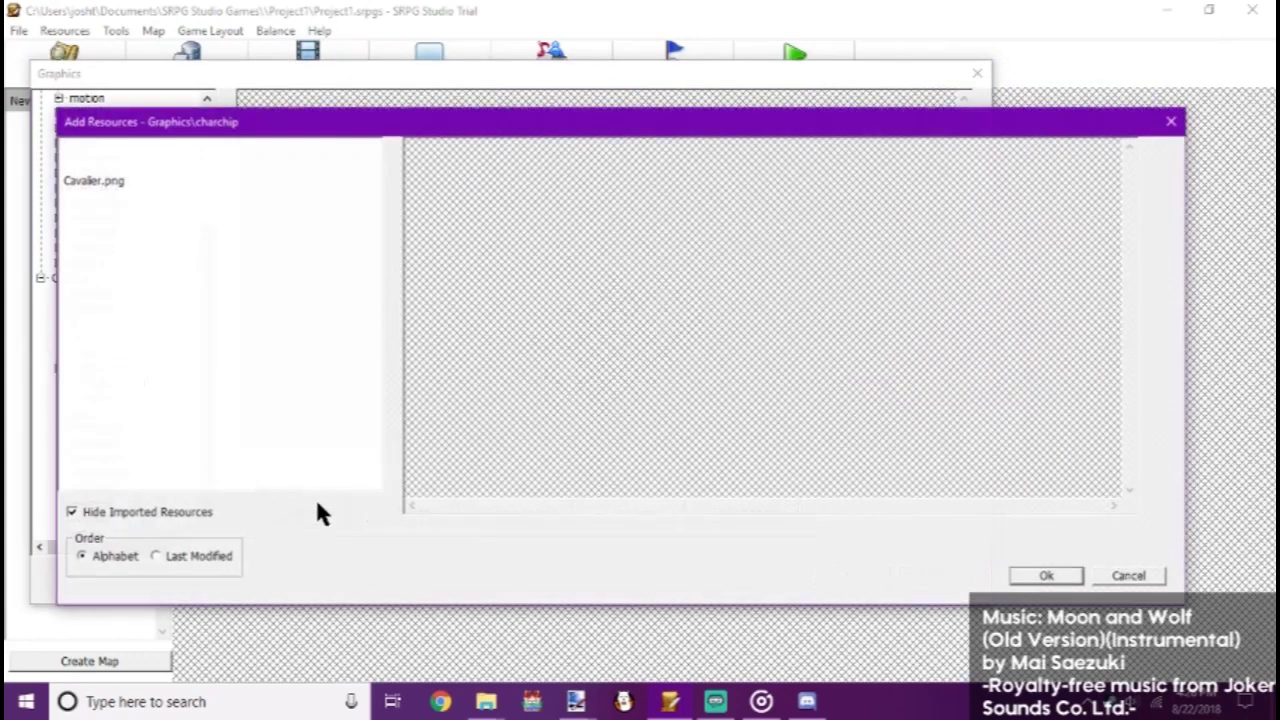
{"action": "left_click", "coordinate": [88, 177]}
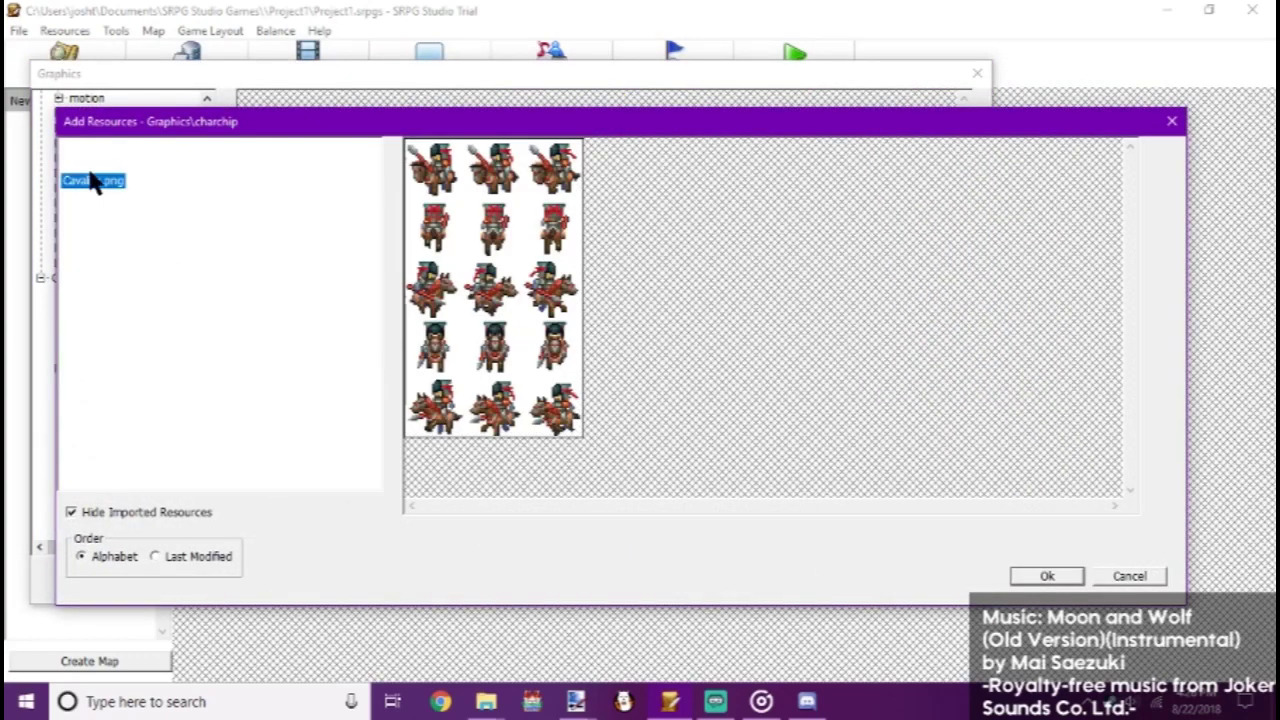
{"action": "left_click", "coordinate": [1047, 576]}
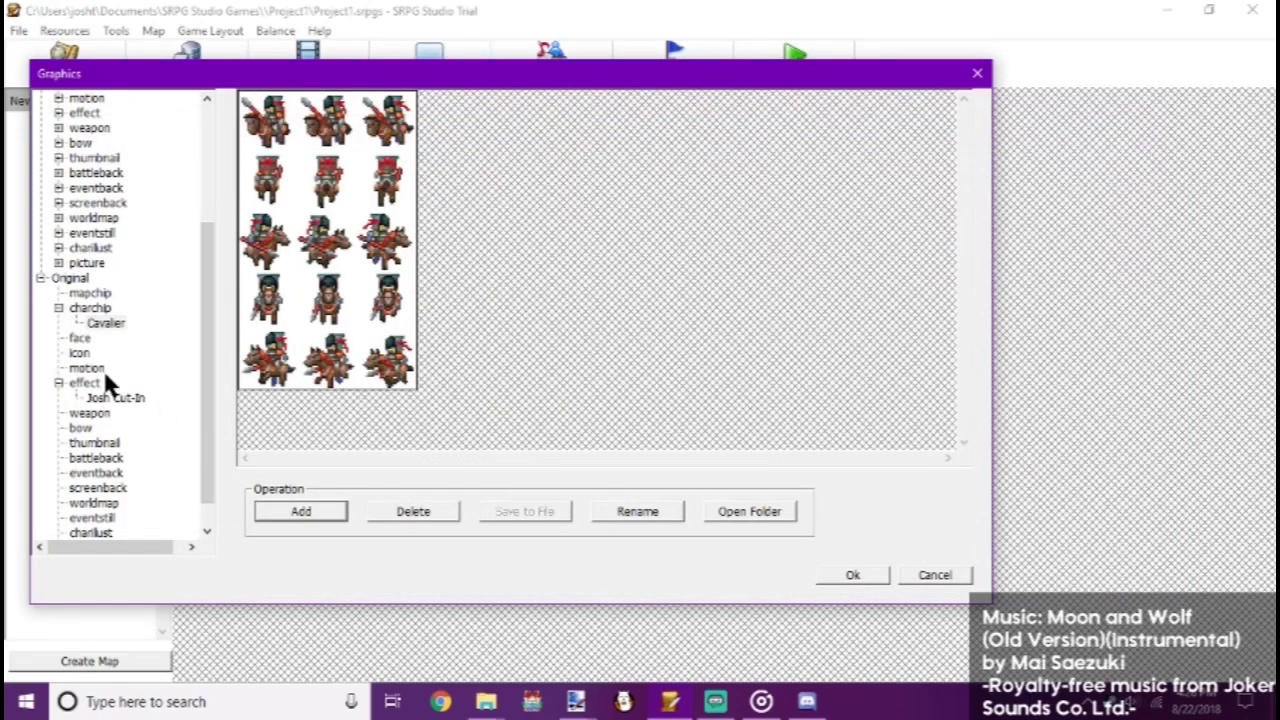
{"action": "scroll", "coordinate": [105, 380], "scroll_direction": "down", "scroll_amount": 1}
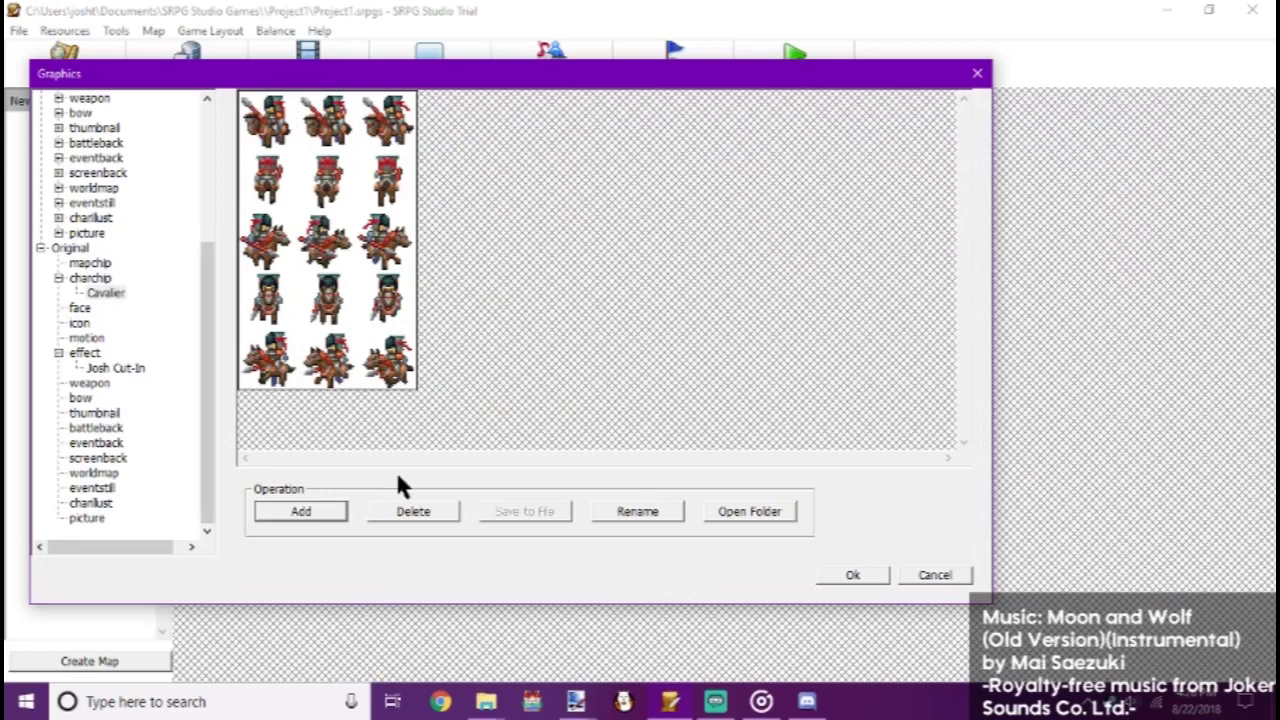
{"action": "left_click", "coordinate": [852, 575]}
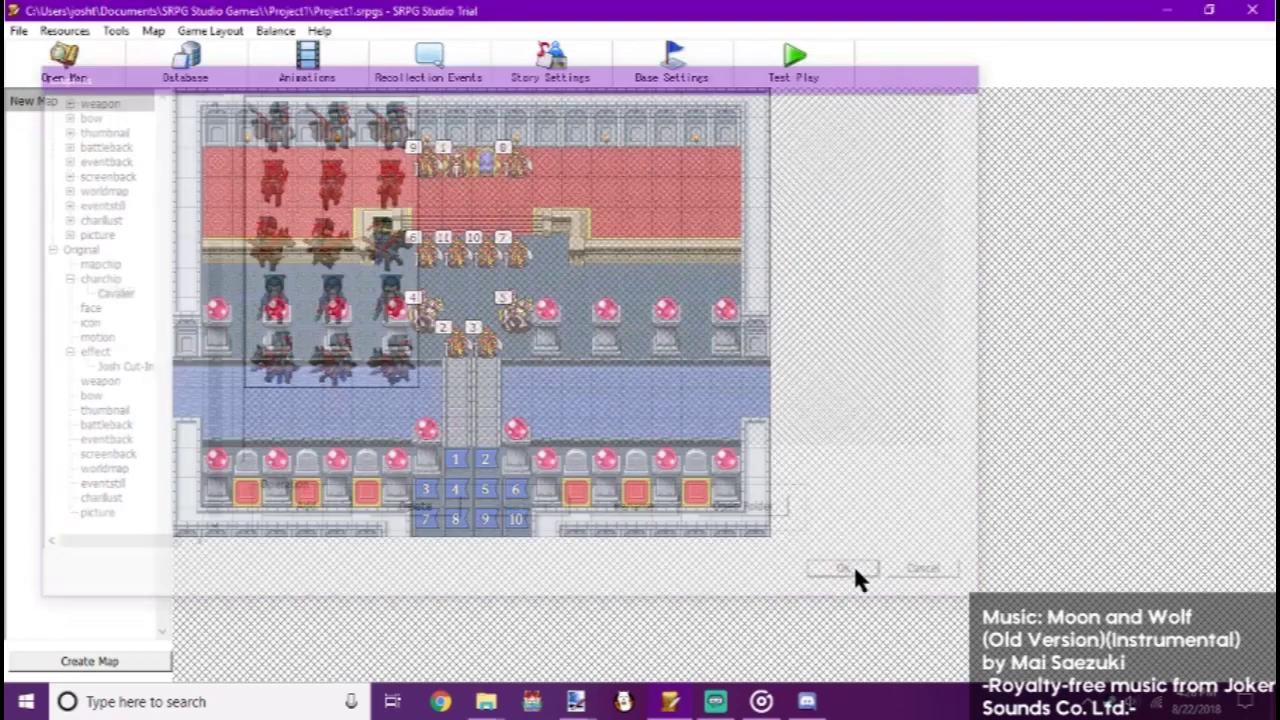
- Add the VOICE_Joshua_Tempest_King_SKILL_2 .ogg file to Media's Original sound category
{"action": "left_click", "coordinate": [64, 30]}
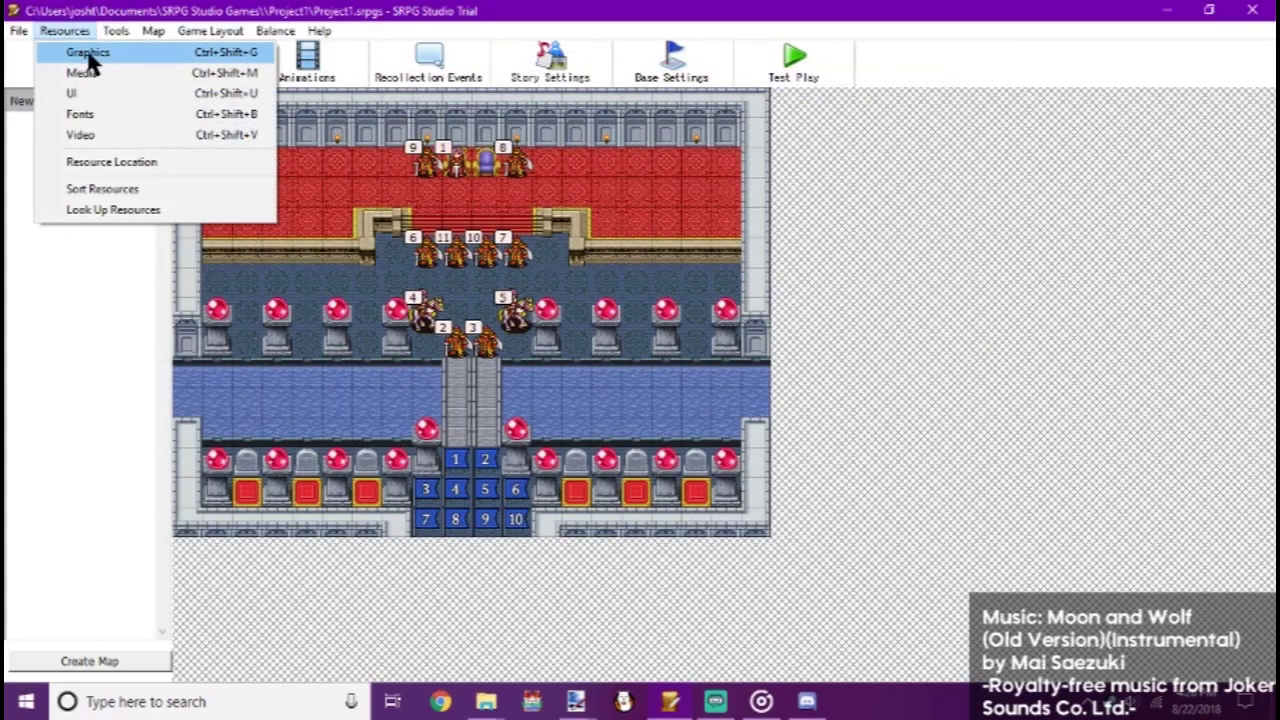
{"action": "left_click", "coordinate": [95, 68]}
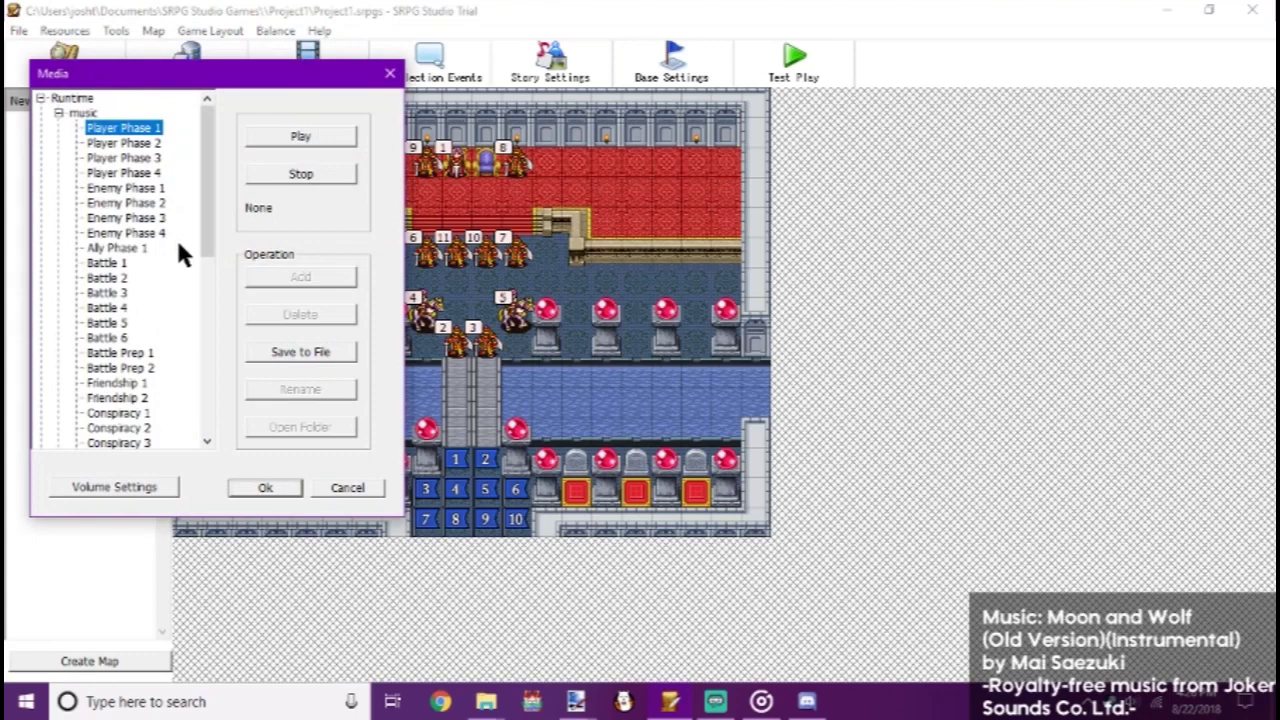
{"action": "scroll", "coordinate": [186, 313], "scroll_direction": "down", "scroll_amount": 10}
{"action": "left_click", "coordinate": [84, 427]}
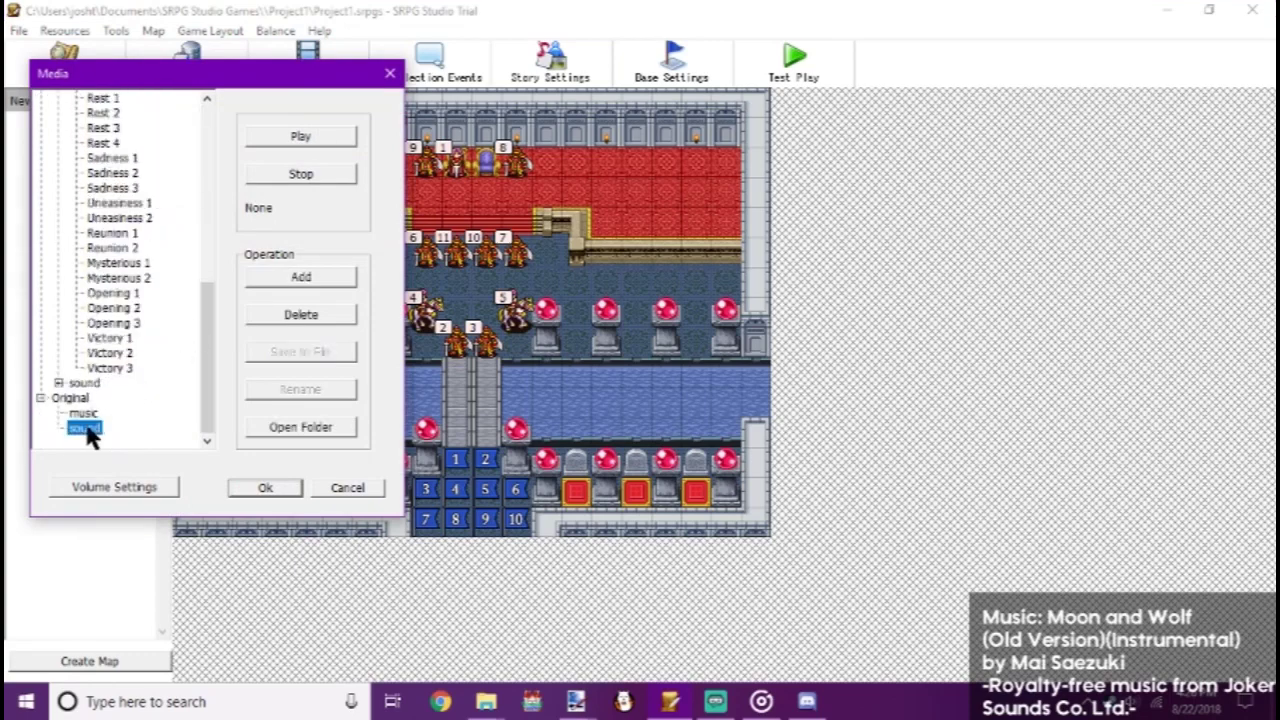
{"action": "left_click", "coordinate": [292, 280]}
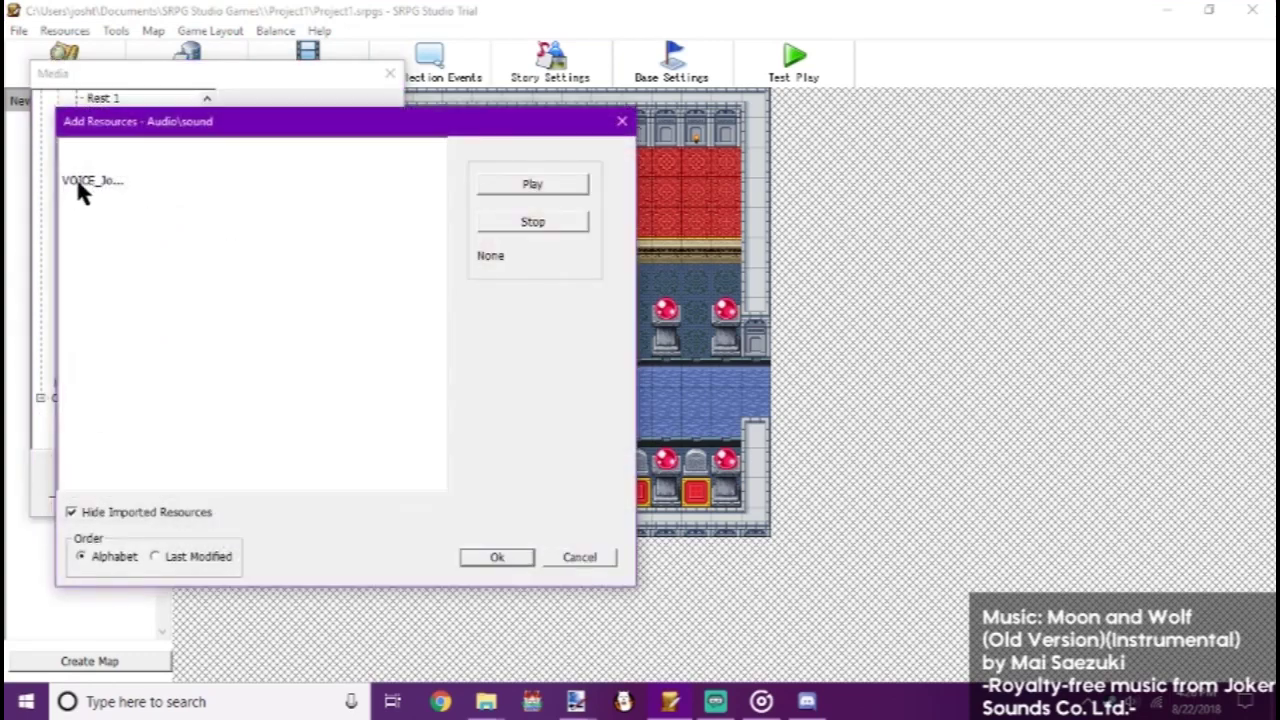
{"action": "left_click", "coordinate": [77, 180]}
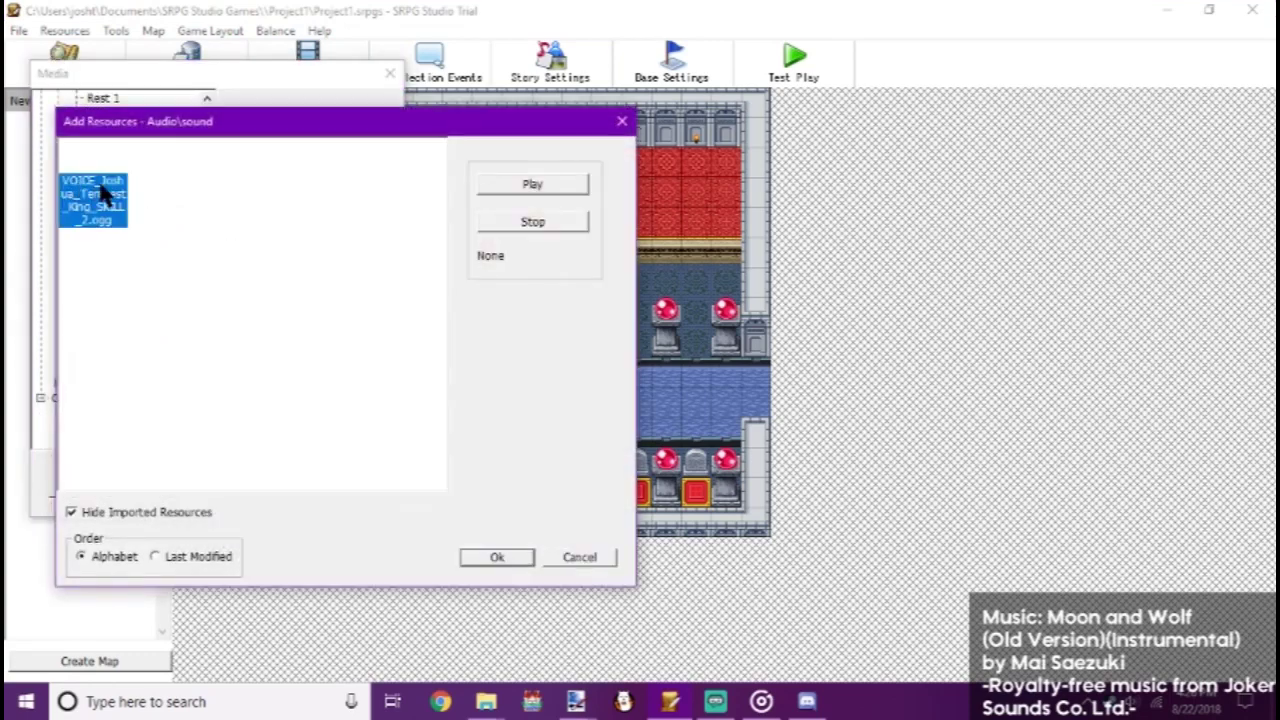
{"action": "left_click", "coordinate": [490, 557]}
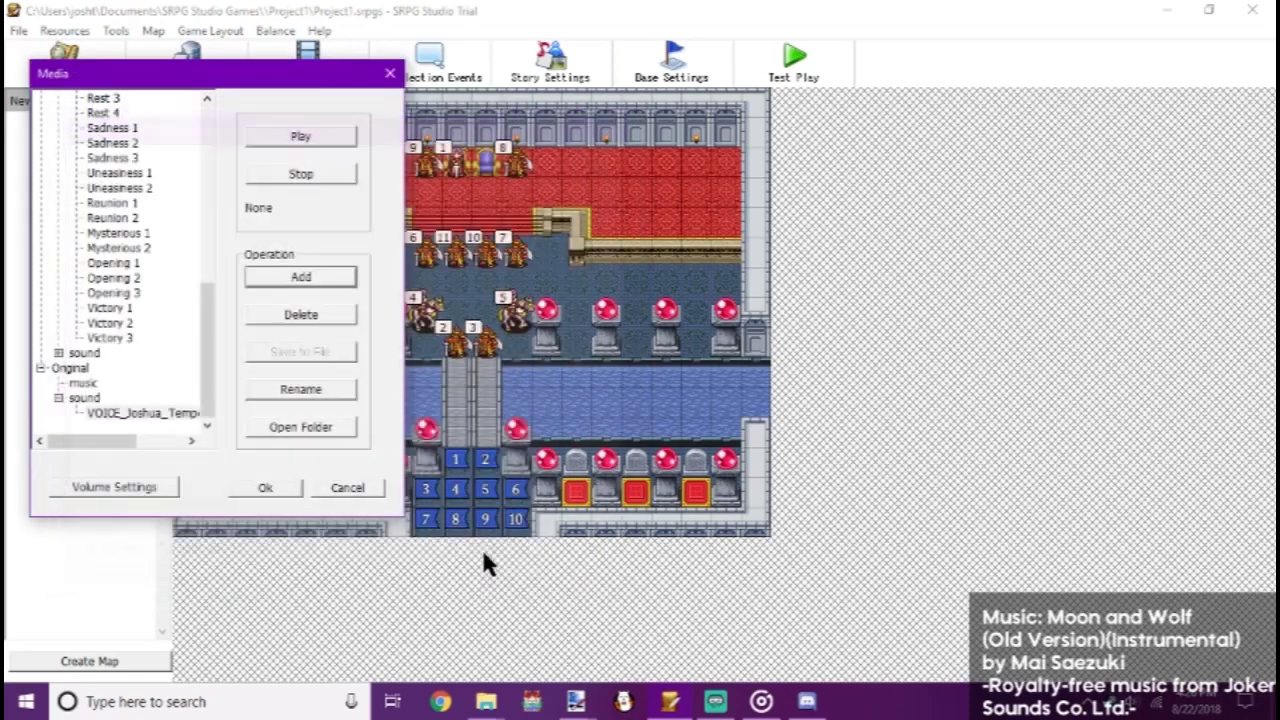
{"action": "left_click", "coordinate": [272, 488]}
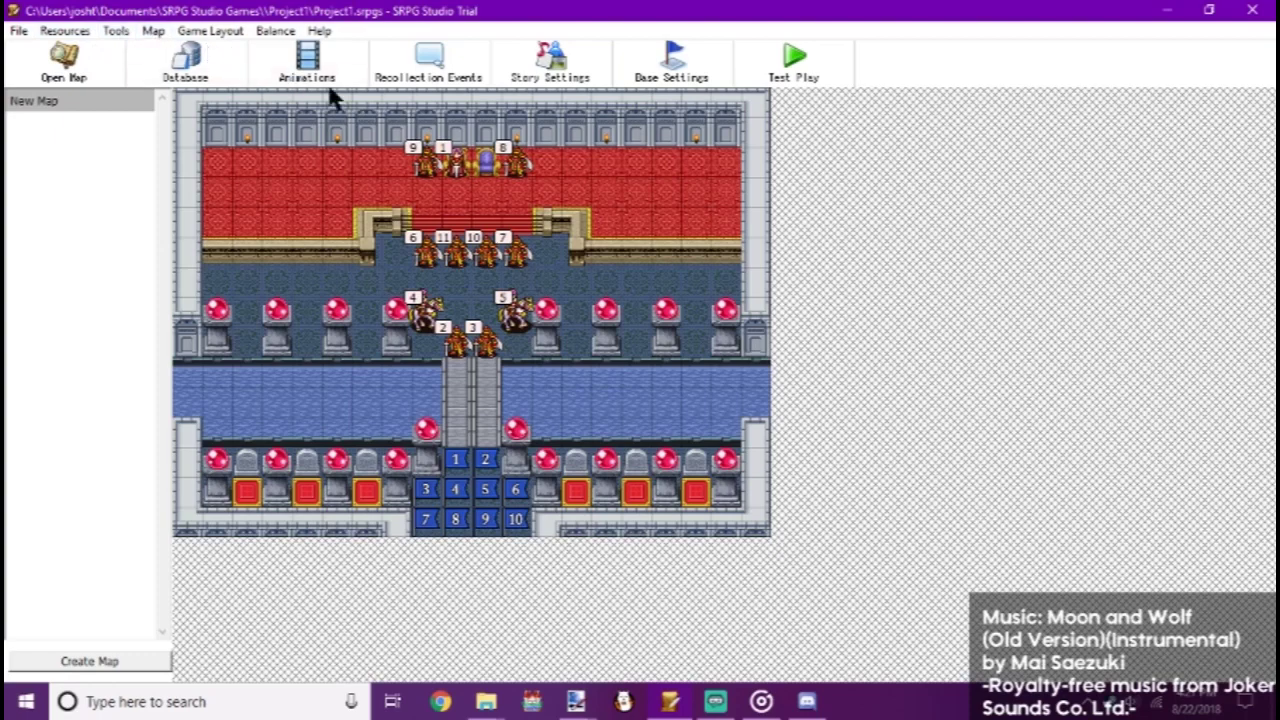
- Open the Database and select the Fencer class in the Classes list
{"action": "left_click", "coordinate": [186, 58]}
{"action": "left_click", "coordinate": [94, 107]}
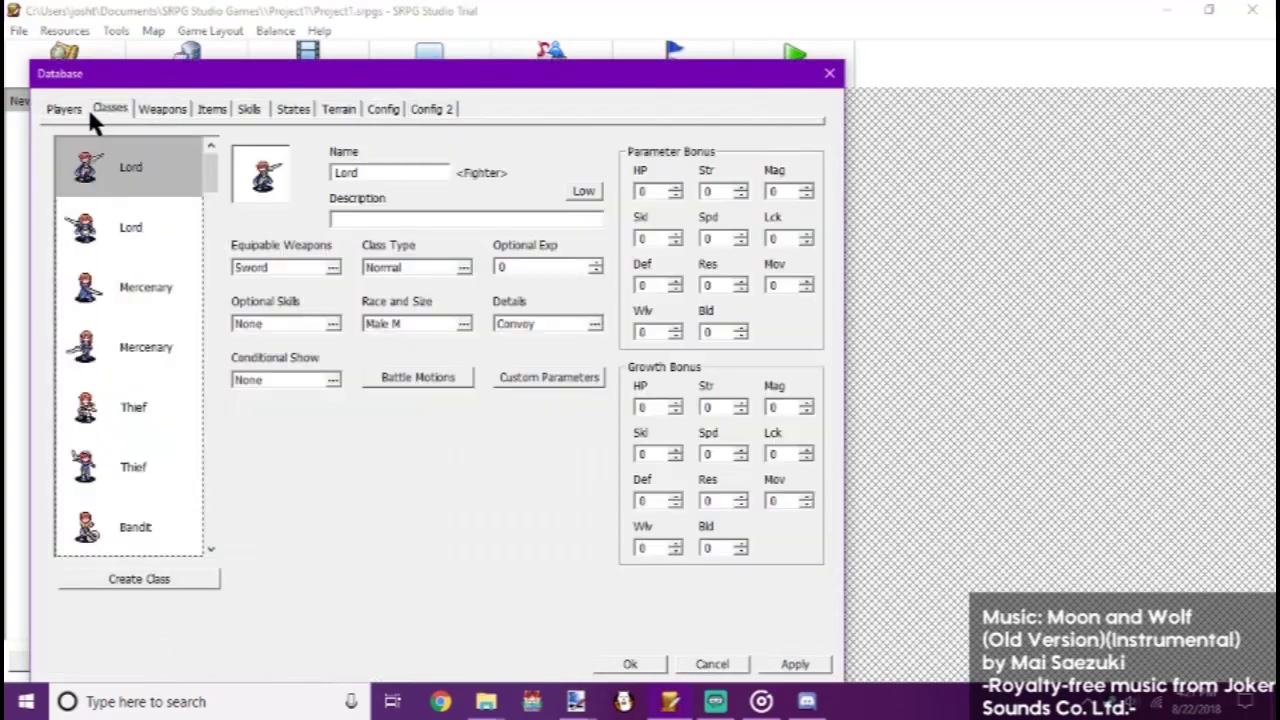
{"action": "left_click", "coordinate": [63, 110]}
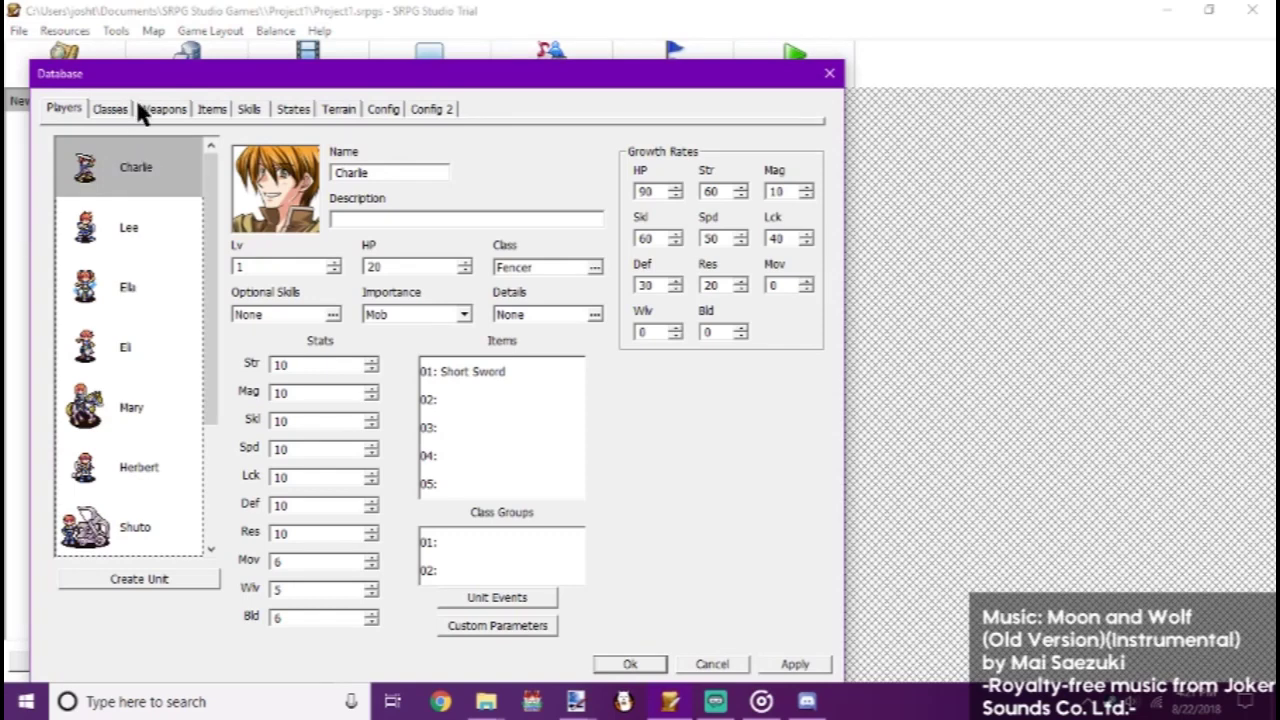
{"action": "left_click", "coordinate": [110, 109]}
{"action": "scroll", "coordinate": [140, 374], "scroll_direction": "down", "scroll_amount": 10}
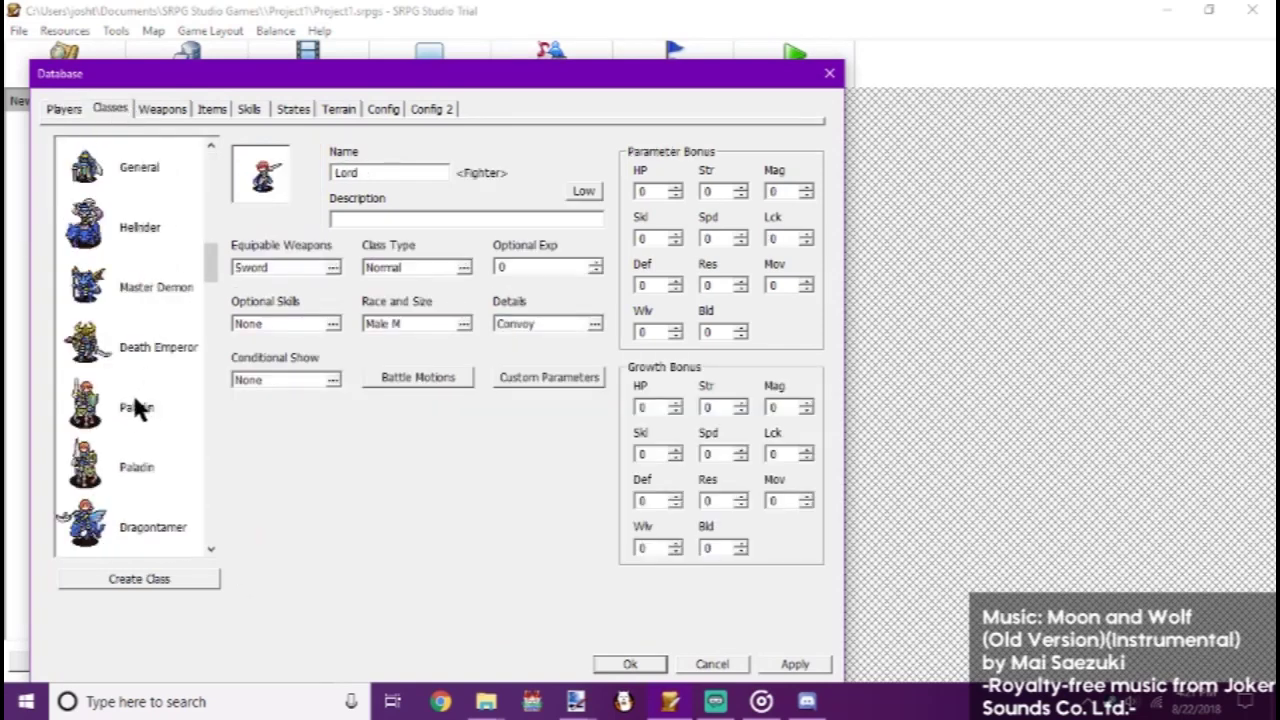
{"action": "scroll", "coordinate": [130, 405], "scroll_direction": "down", "scroll_amount": 15}
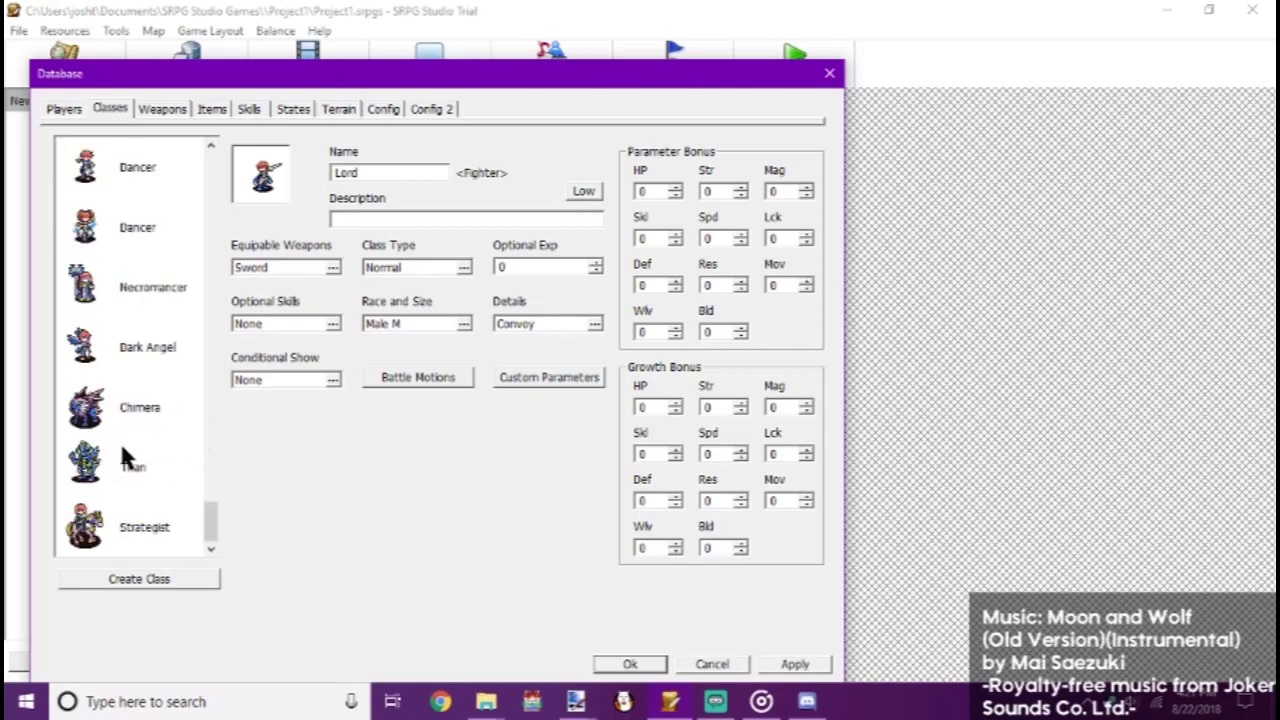
{"action": "scroll", "coordinate": [126, 470], "scroll_direction": "up", "scroll_amount": 9}
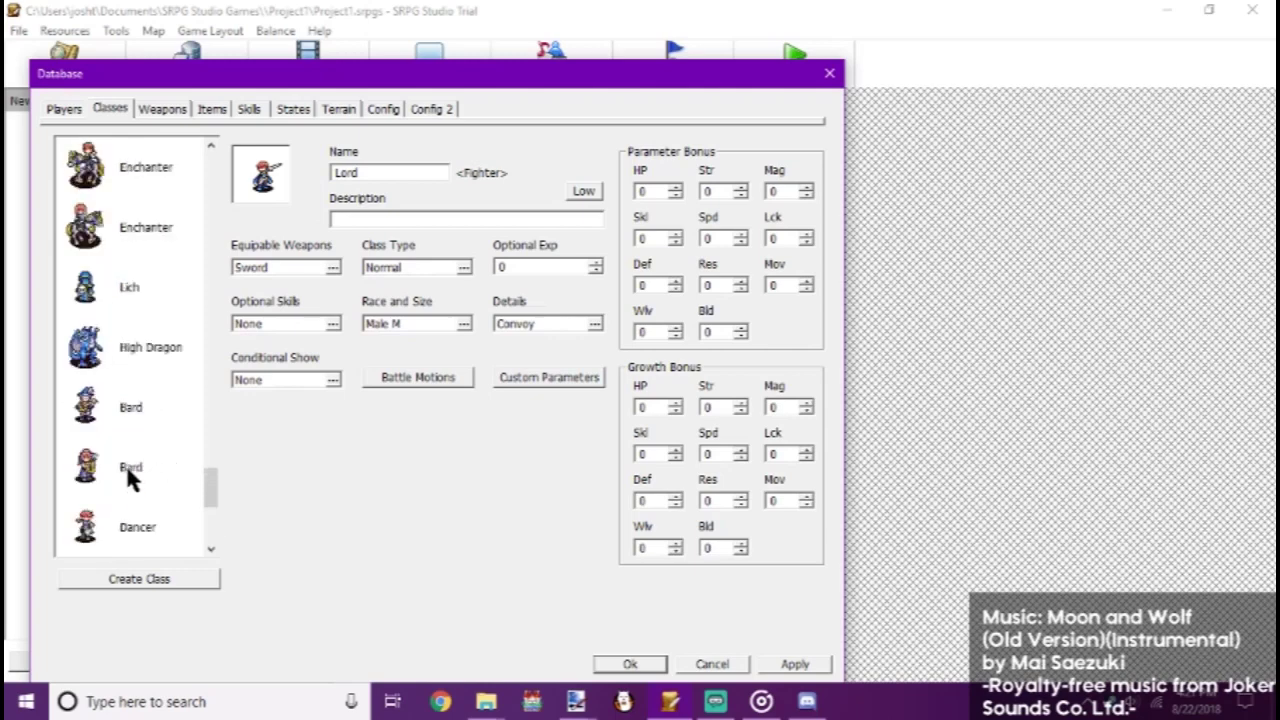
{"action": "scroll", "coordinate": [128, 470], "scroll_direction": "up", "scroll_amount": 15}
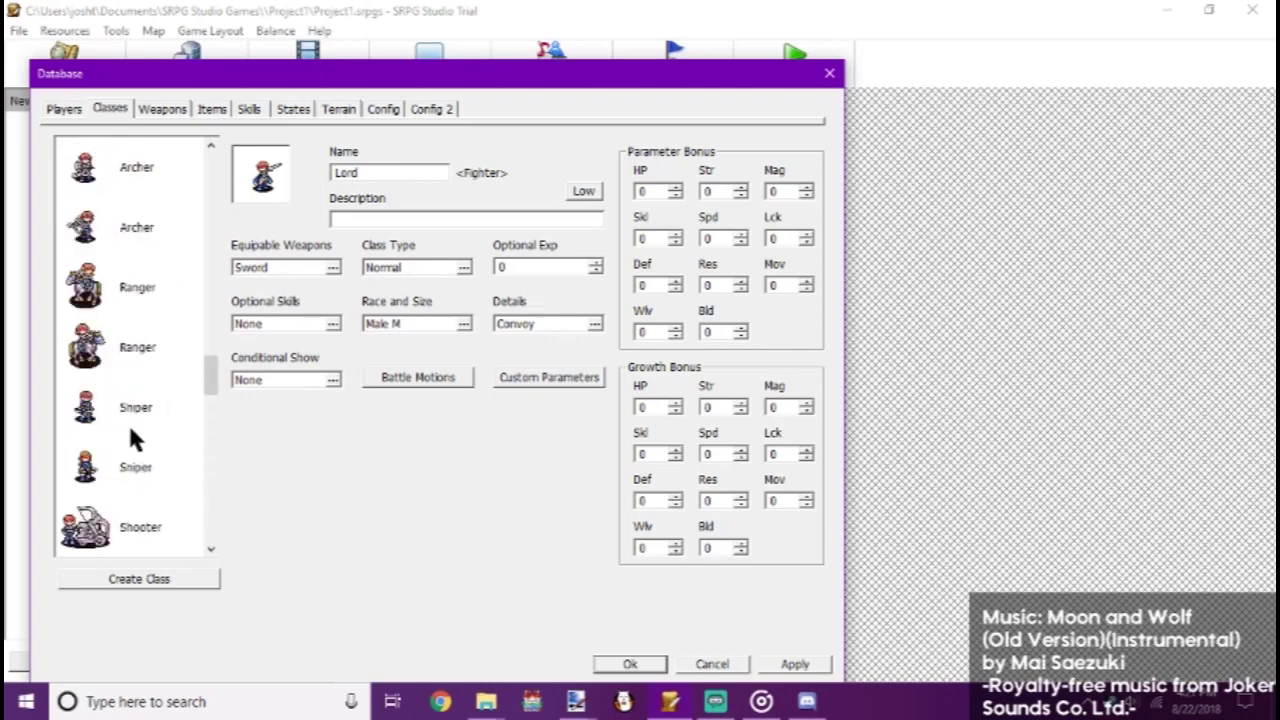
{"action": "scroll", "coordinate": [134, 436], "scroll_direction": "up", "scroll_amount": 2}
{"action": "left_click", "coordinate": [108, 296]}
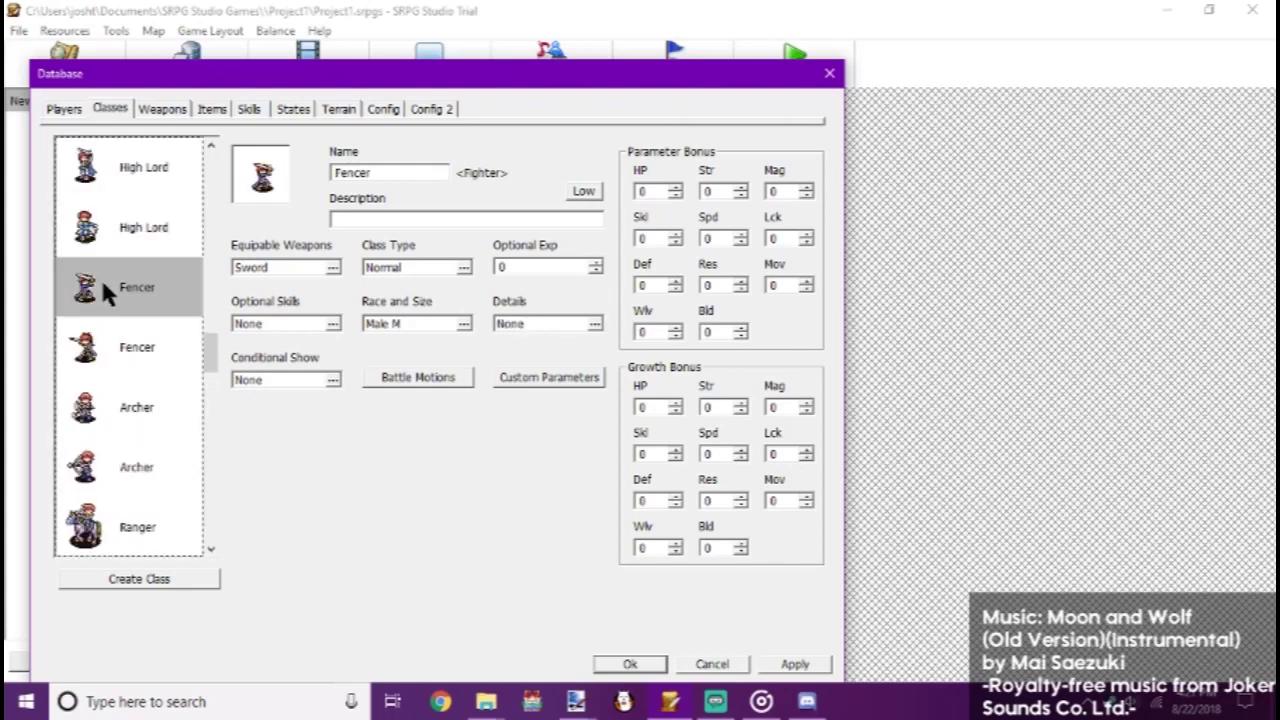
- Set the Fencer class map sprite to the Original Cavalier graphic
{"action": "double_click", "coordinate": [268, 178]}
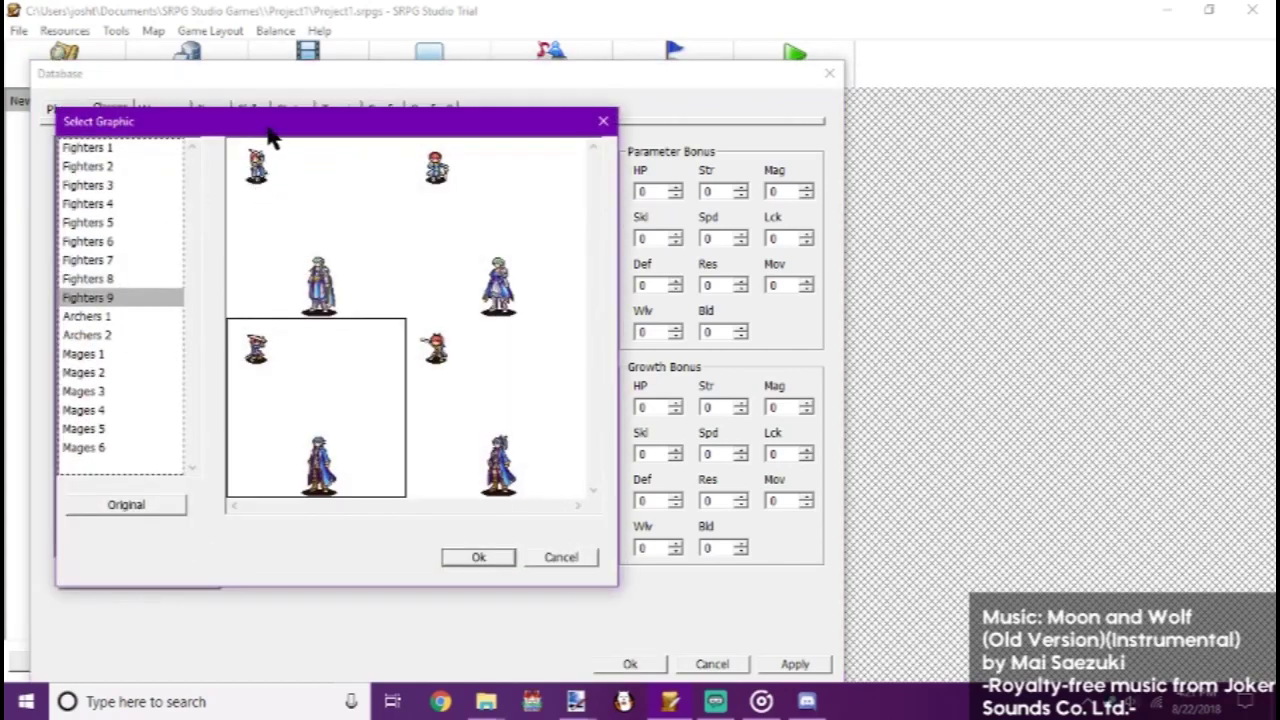
{"action": "left_click", "coordinate": [159, 495]}
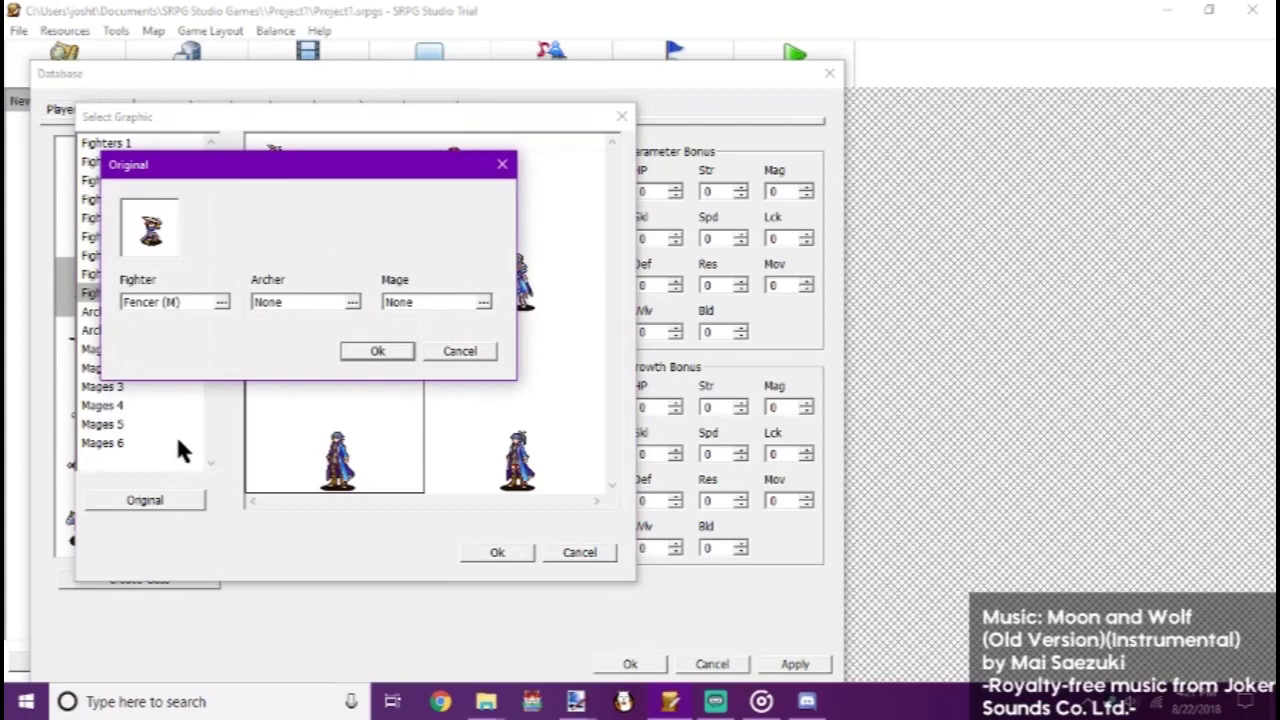
{"action": "double_click", "coordinate": [145, 222]}
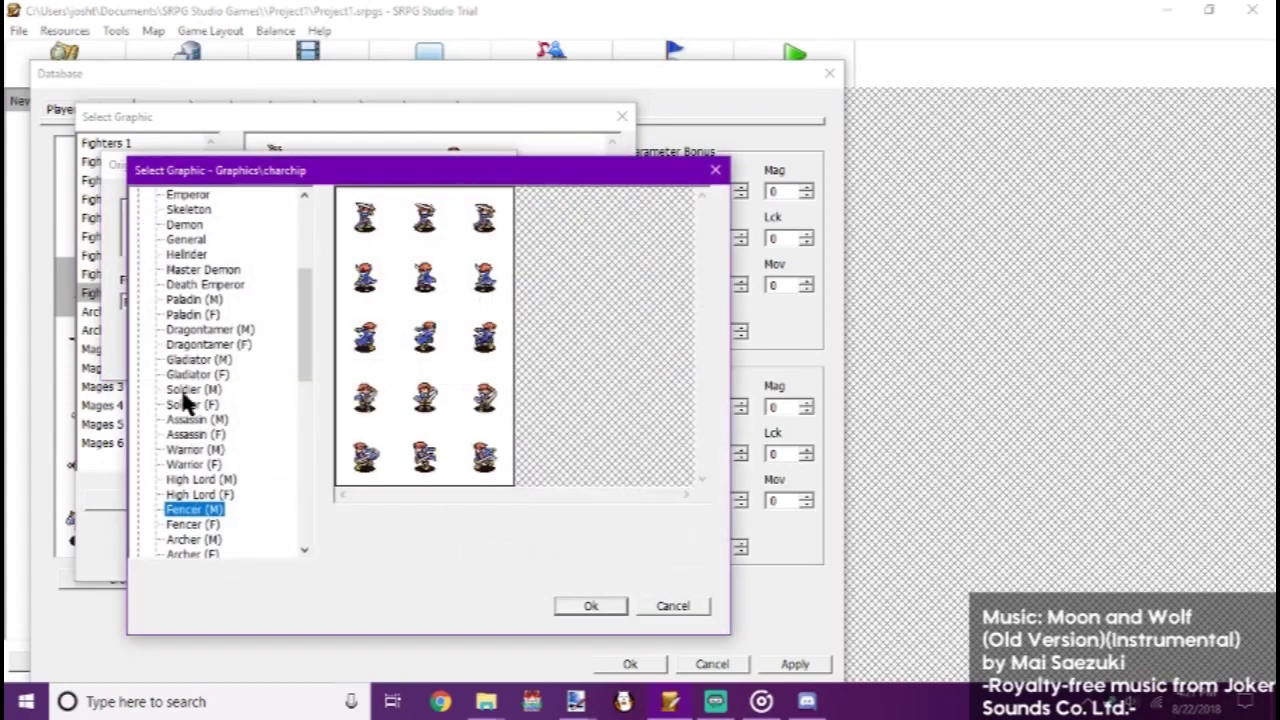
{"action": "scroll", "coordinate": [198, 430], "scroll_direction": "down", "scroll_amount": 5}
{"action": "scroll", "coordinate": [198, 432], "scroll_direction": "down", "scroll_amount": 6}
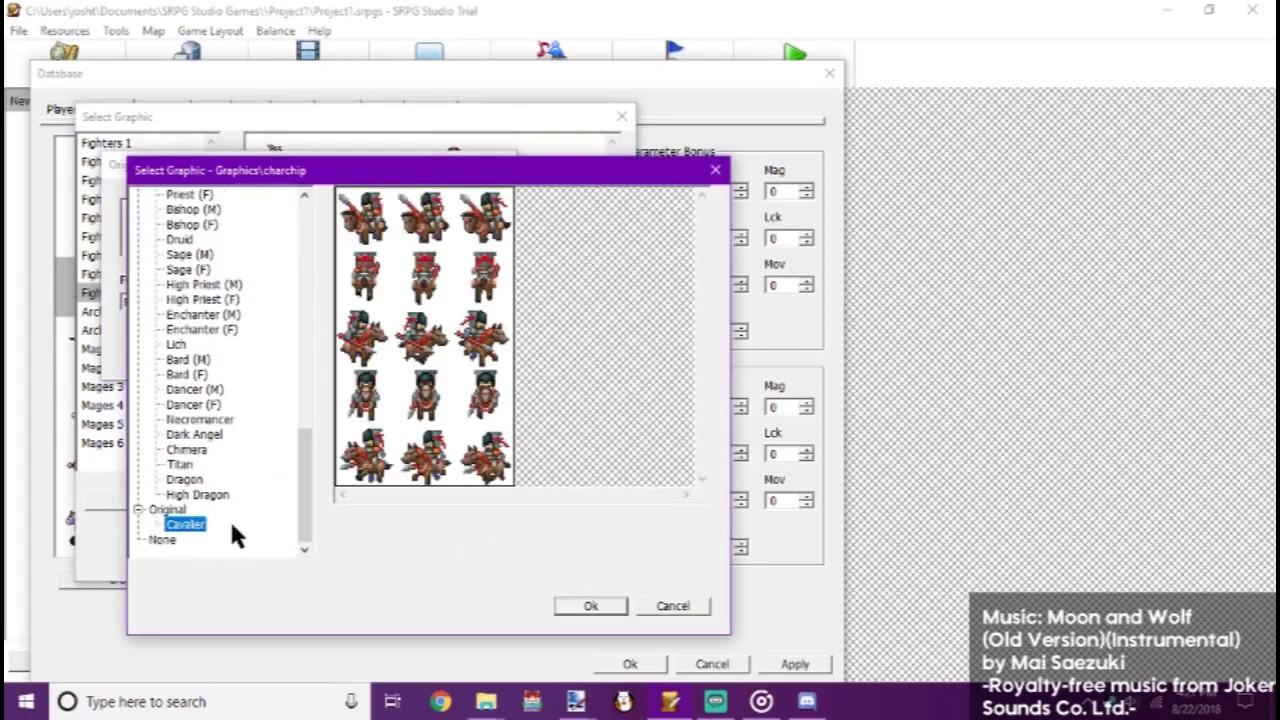
{"action": "left_click", "coordinate": [591, 606]}
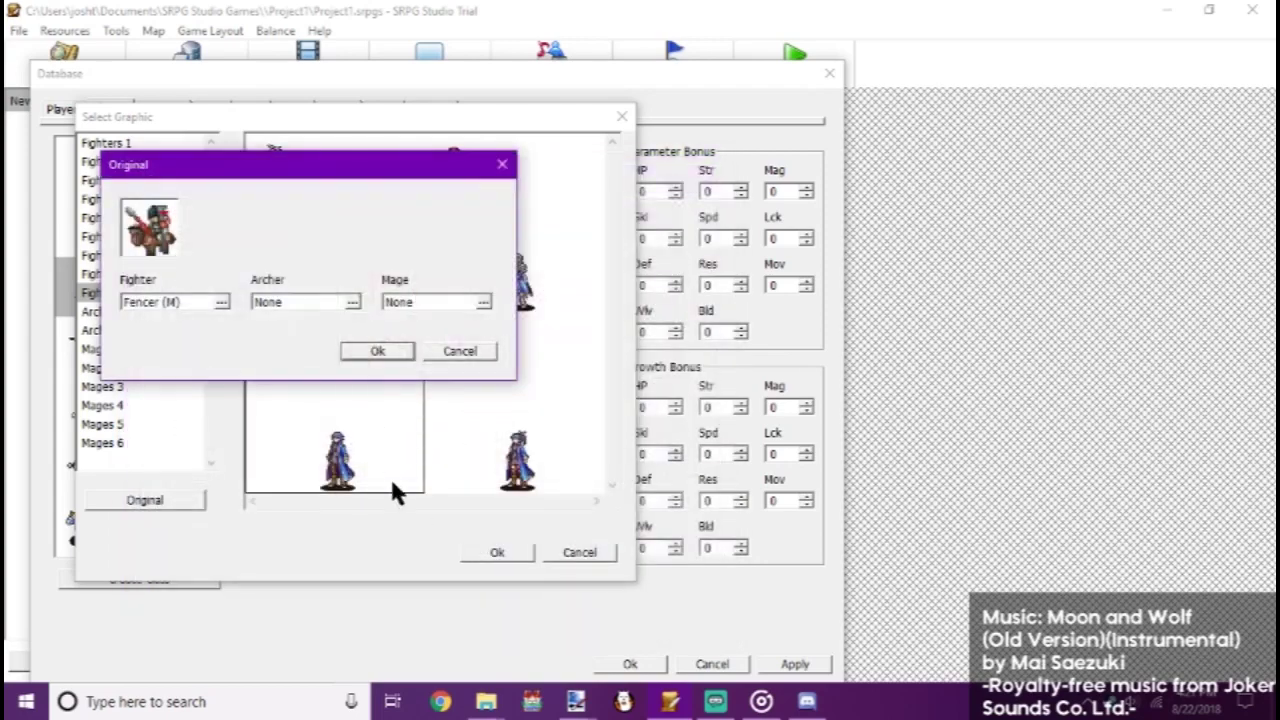
{"action": "left_click", "coordinate": [375, 352]}
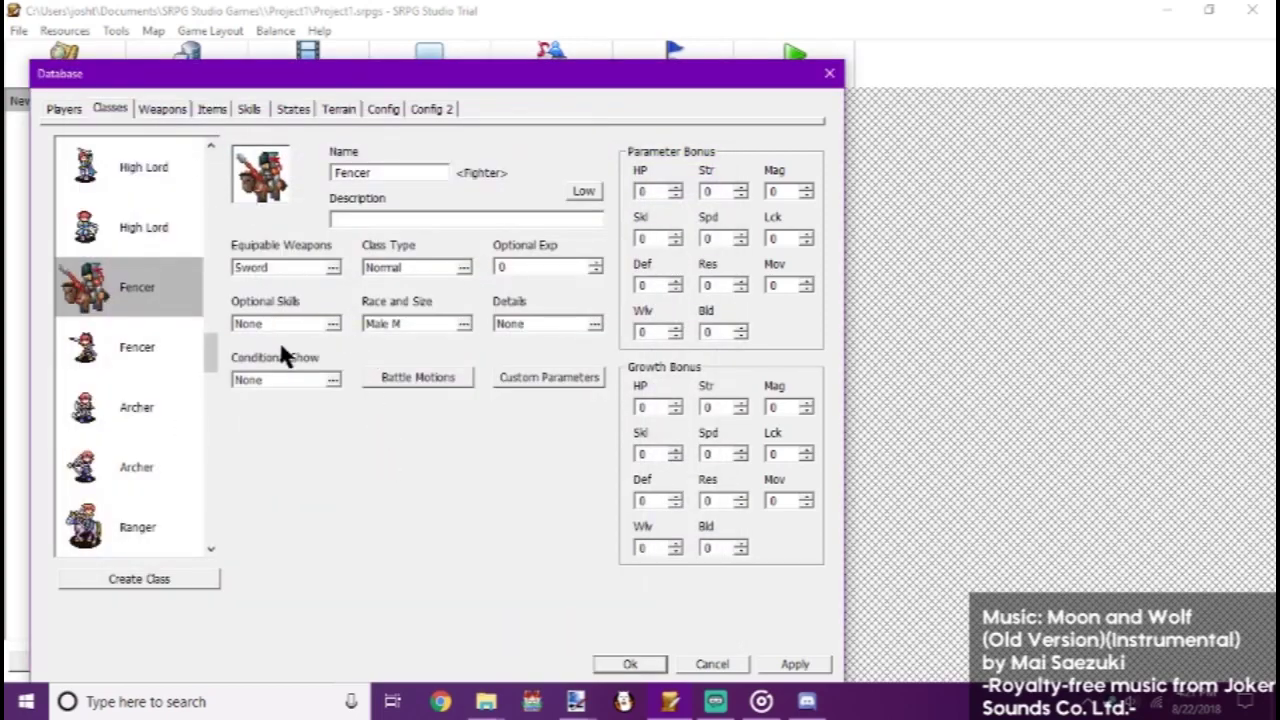
- Review the Dual, Revenge and Absorption skills, then return to Charlie in the Players tab
{"action": "left_click", "coordinate": [249, 110]}
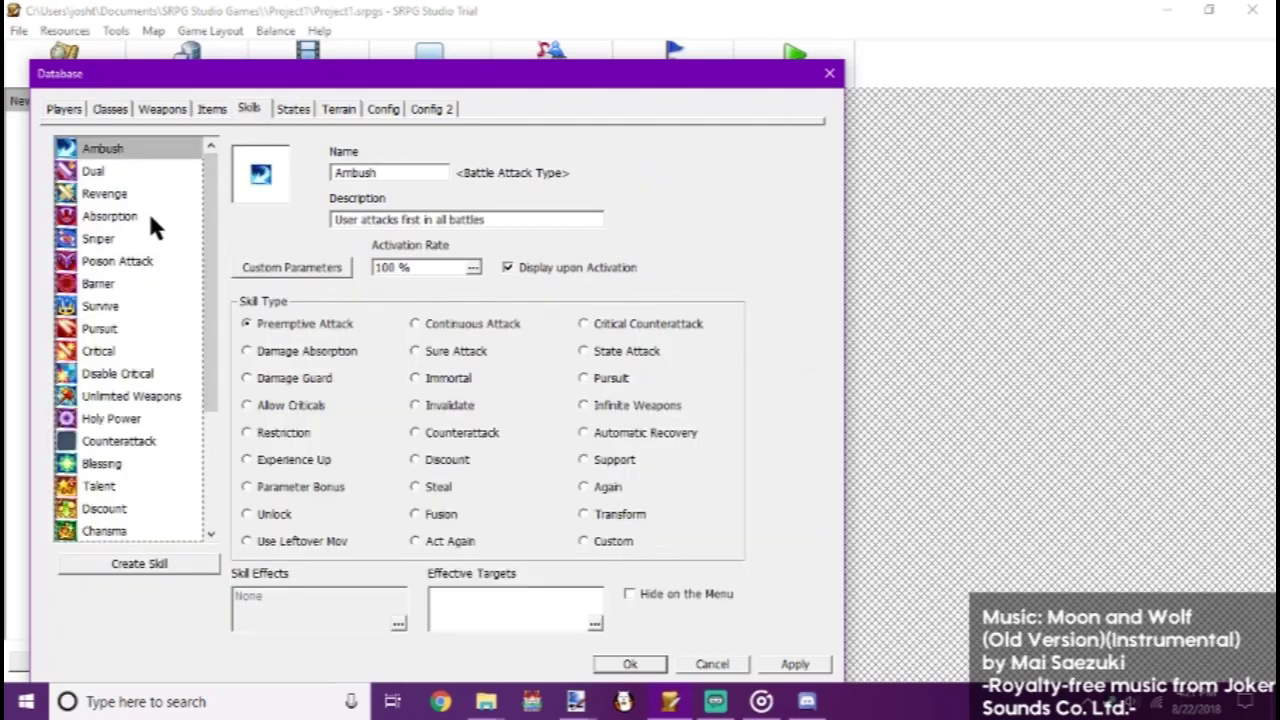
{"action": "left_click", "coordinate": [89, 164]}
{"action": "left_click", "coordinate": [93, 199]}
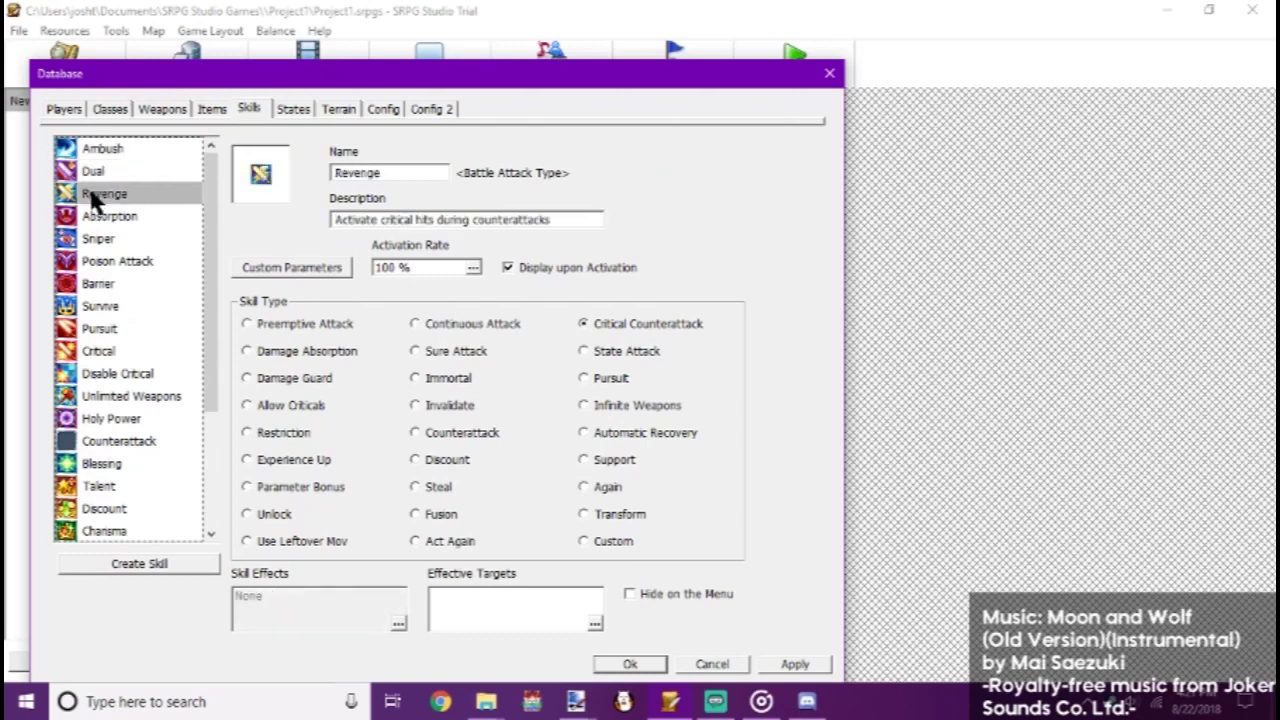
{"action": "left_click", "coordinate": [96, 218]}
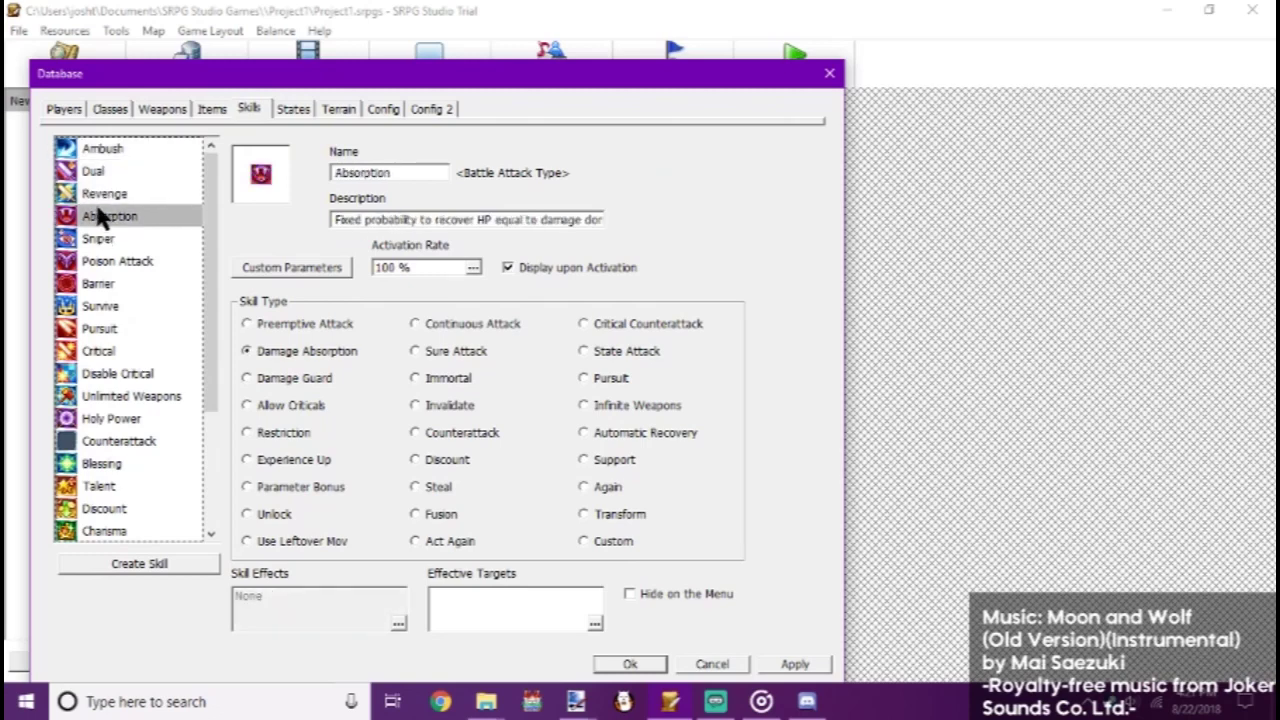
{"action": "left_click", "coordinate": [116, 112]}
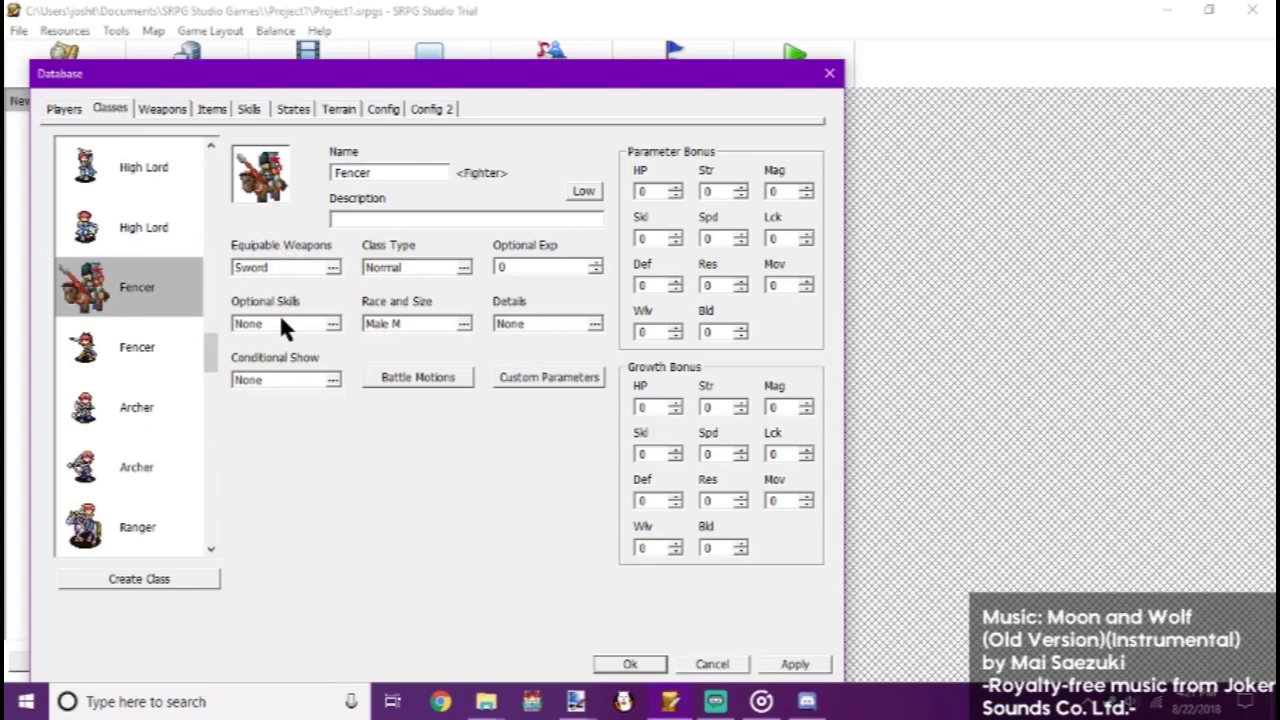
{"action": "left_click", "coordinate": [64, 109]}
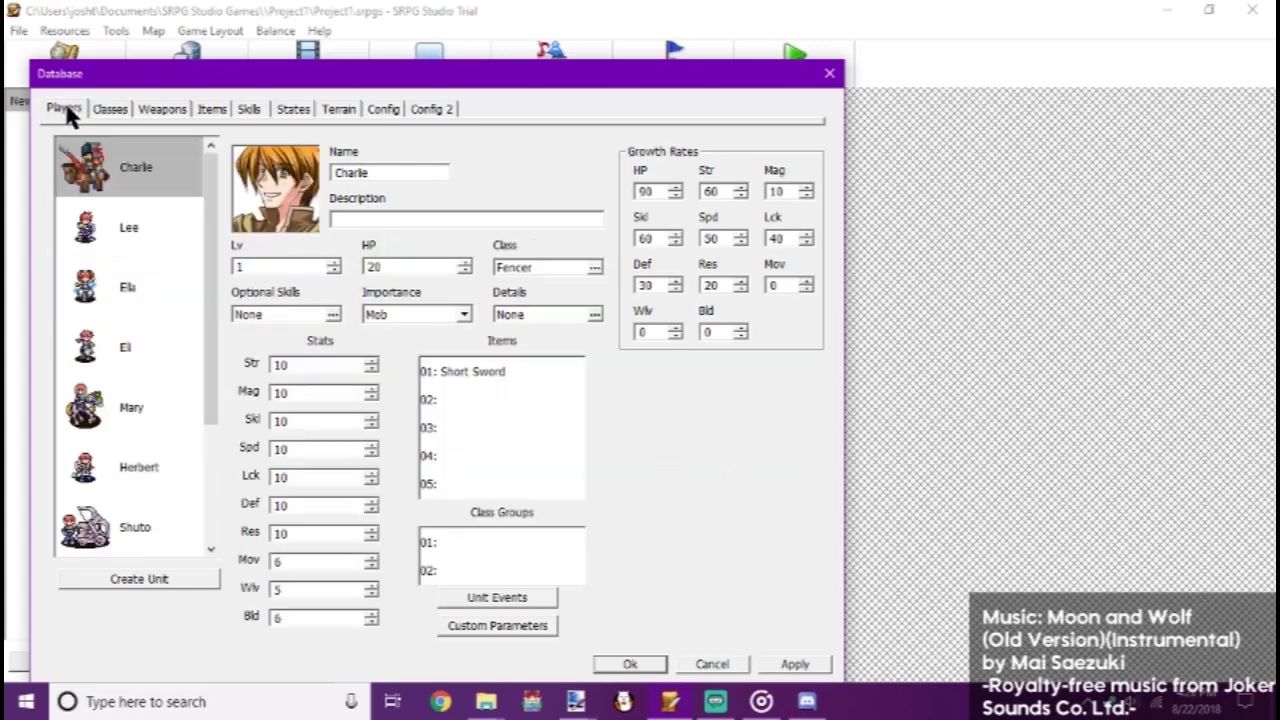
- Check Absorption in Charlie's optional skills and close the Database with OK
{"action": "double_click", "coordinate": [290, 314]}
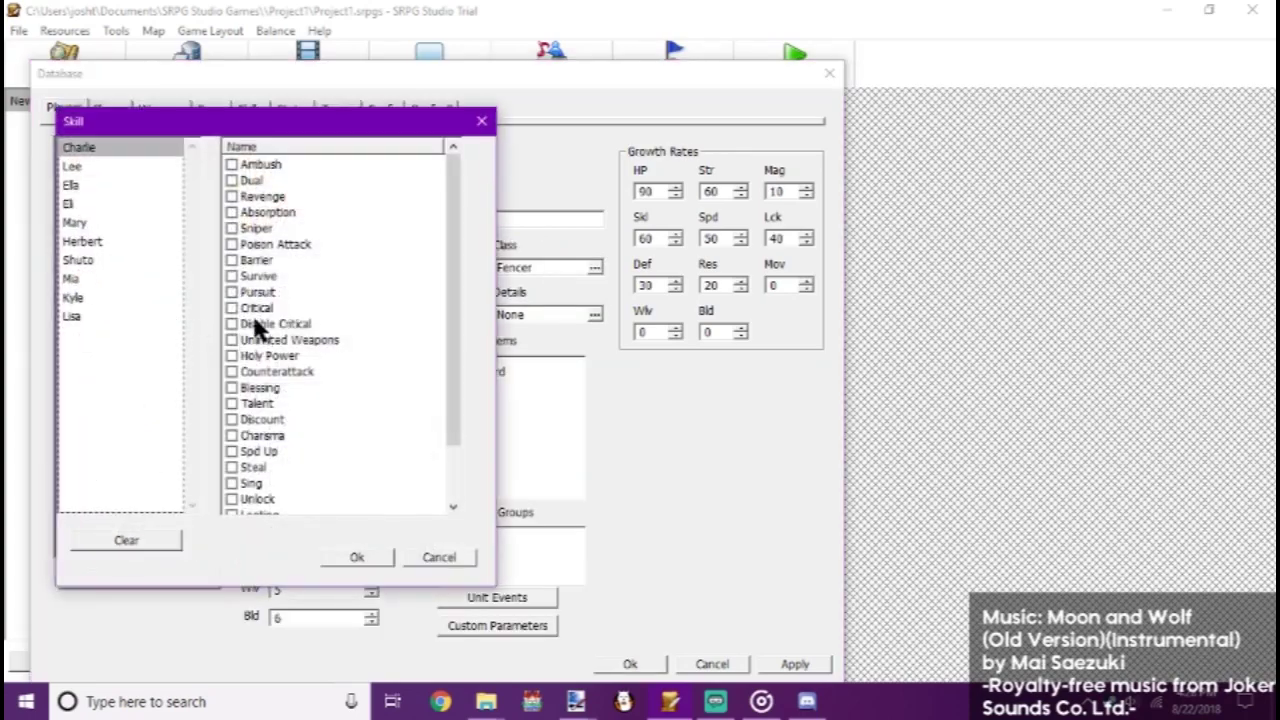
{"action": "left_click_drag", "start_coordinate": [232, 134], "coordinate": [516, 141]}
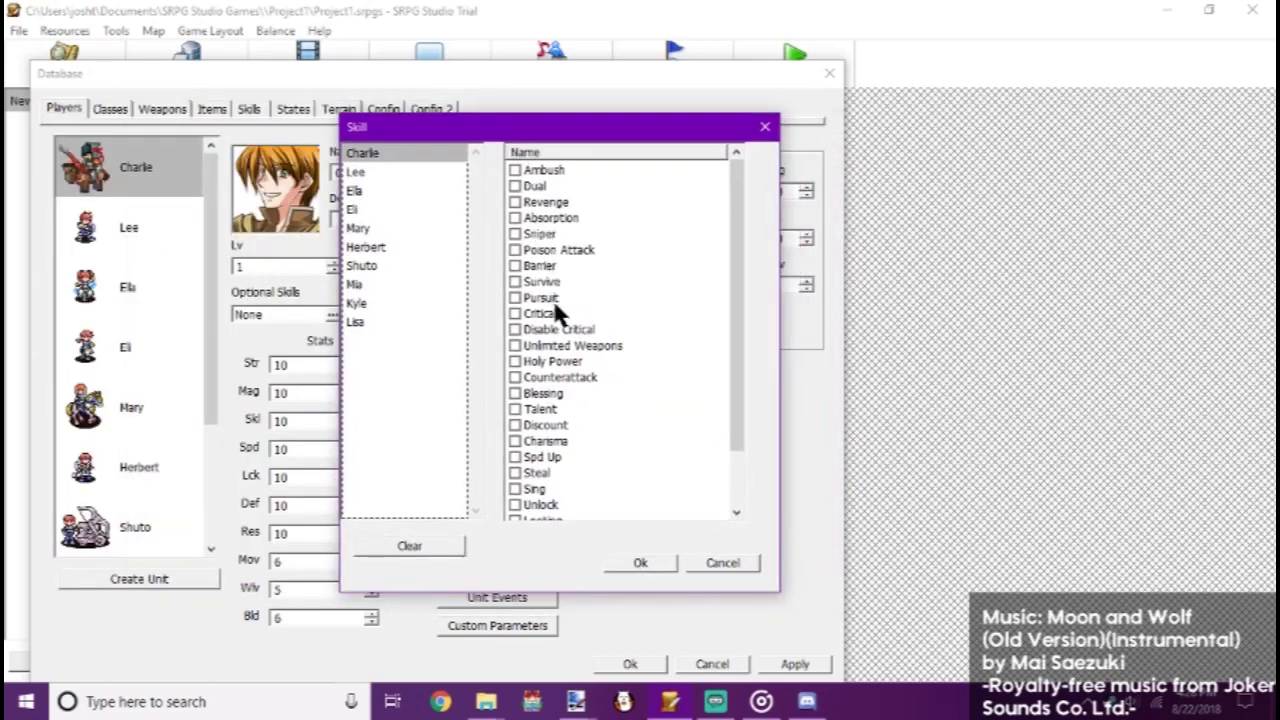
{"action": "left_click", "coordinate": [515, 219]}
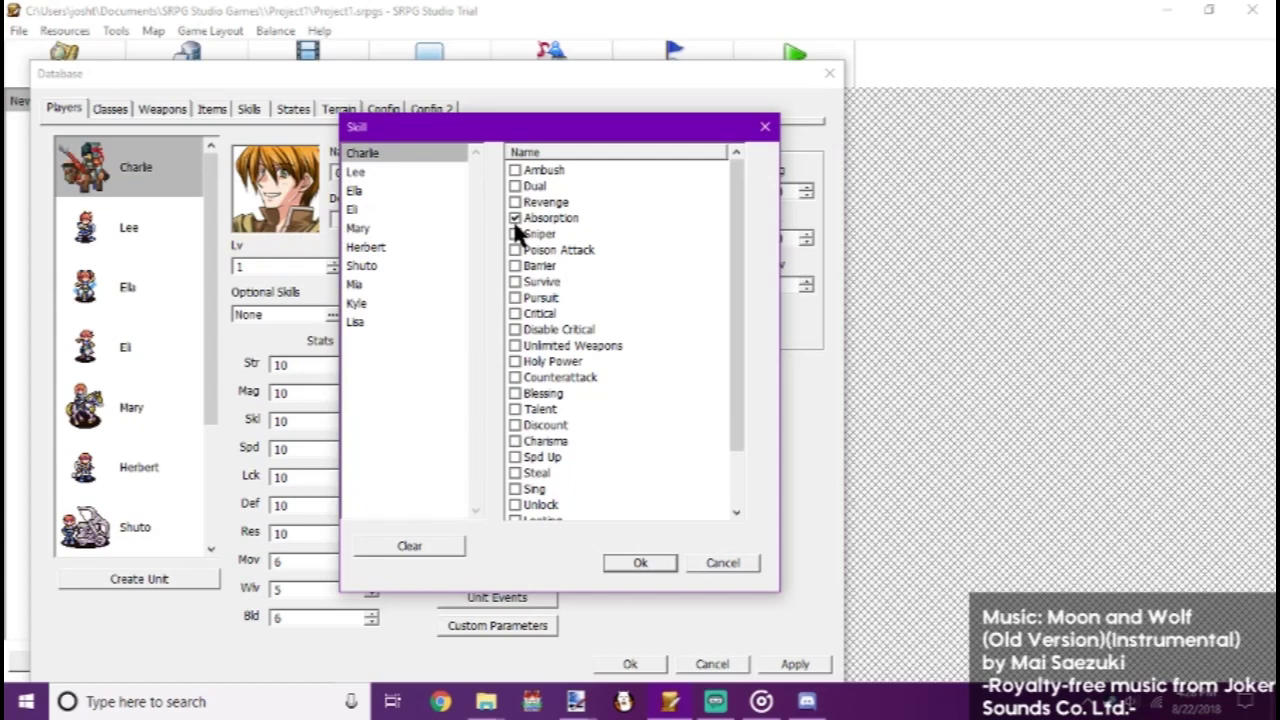
{"action": "left_click", "coordinate": [640, 563]}
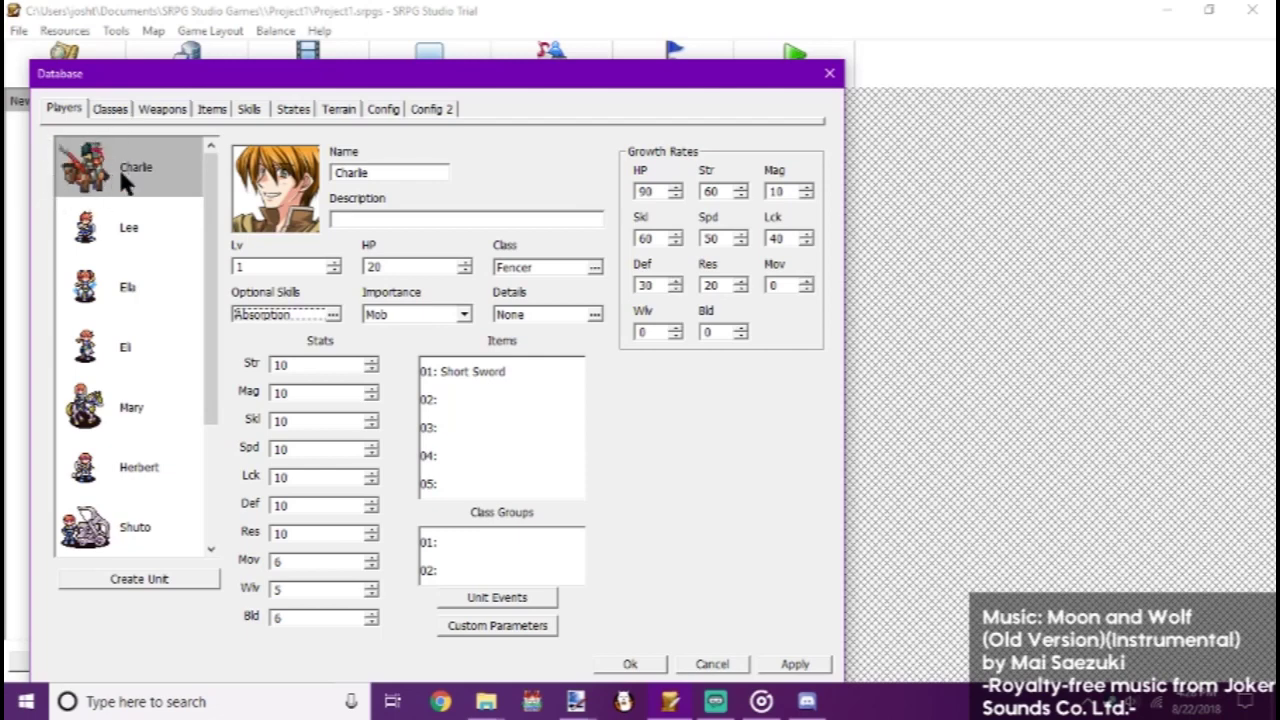
{"action": "left_click", "coordinate": [630, 665]}
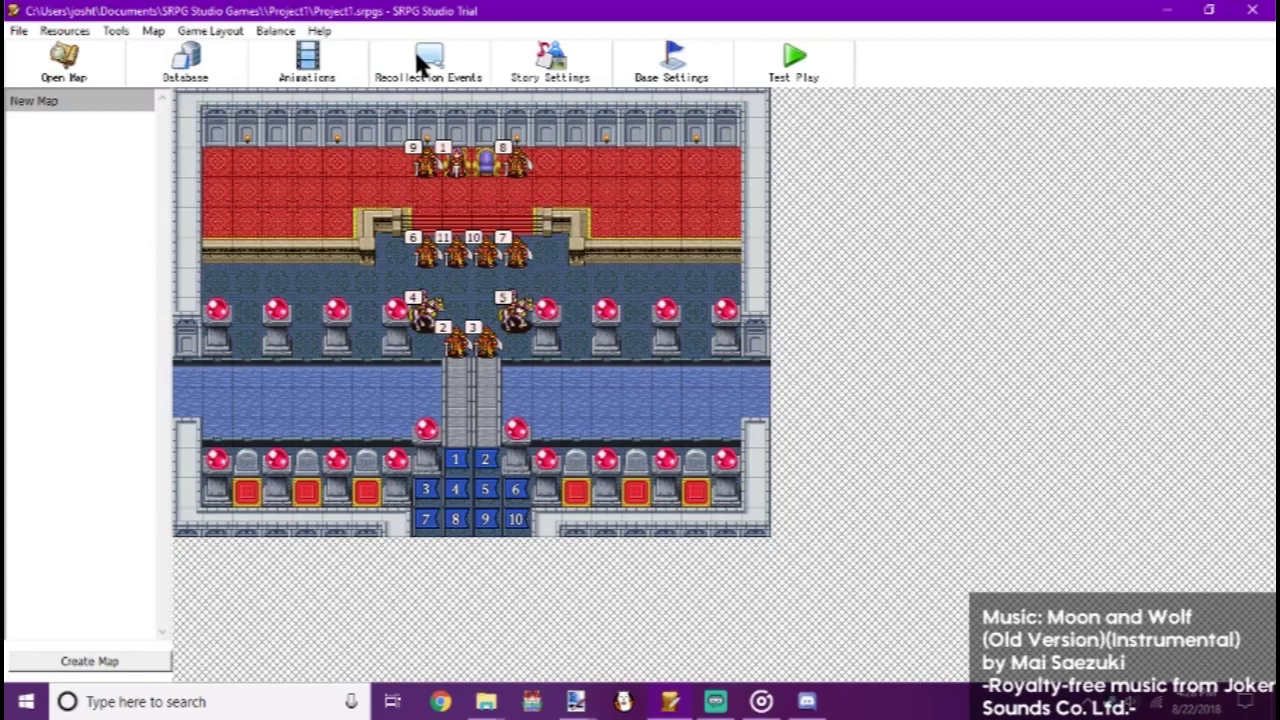
- Create a new Original Effects animation whose motion graphic is Original > Josh Cut-In
{"action": "left_click", "coordinate": [318, 66]}
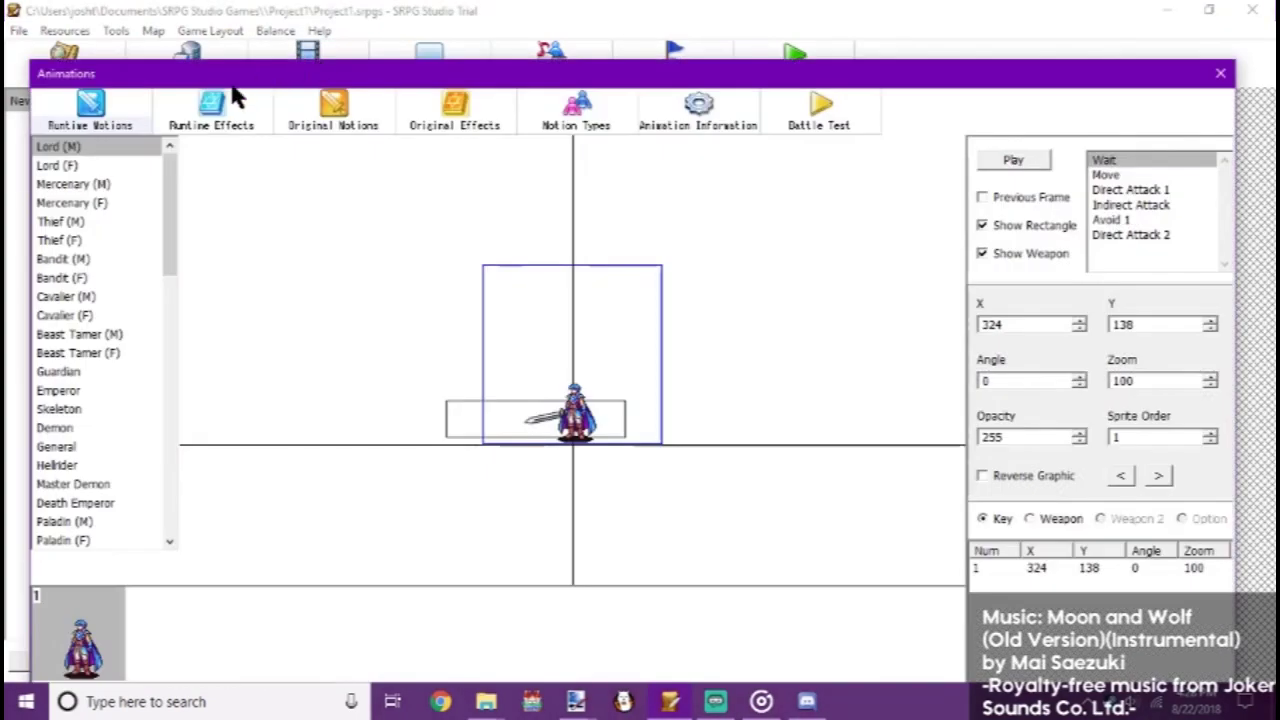
{"action": "left_click", "coordinate": [449, 115]}
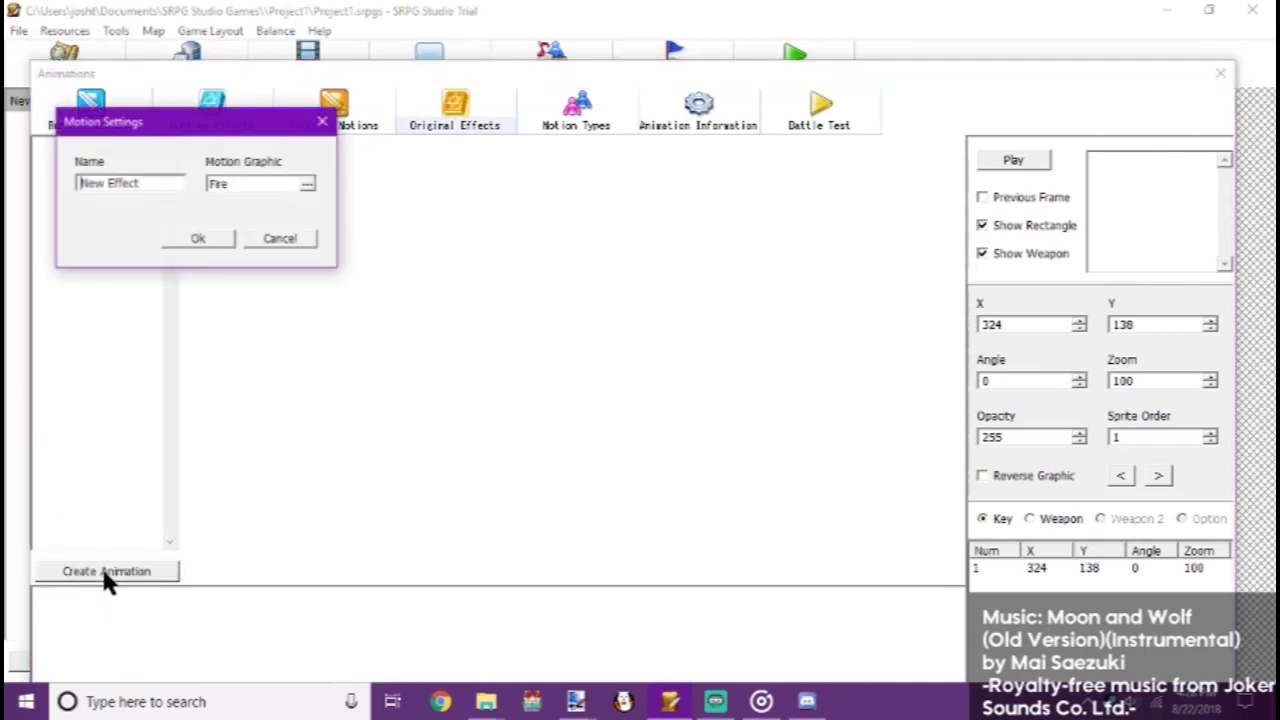
{"action": "left_click_drag", "start_coordinate": [140, 183], "coordinate": [80, 184]}
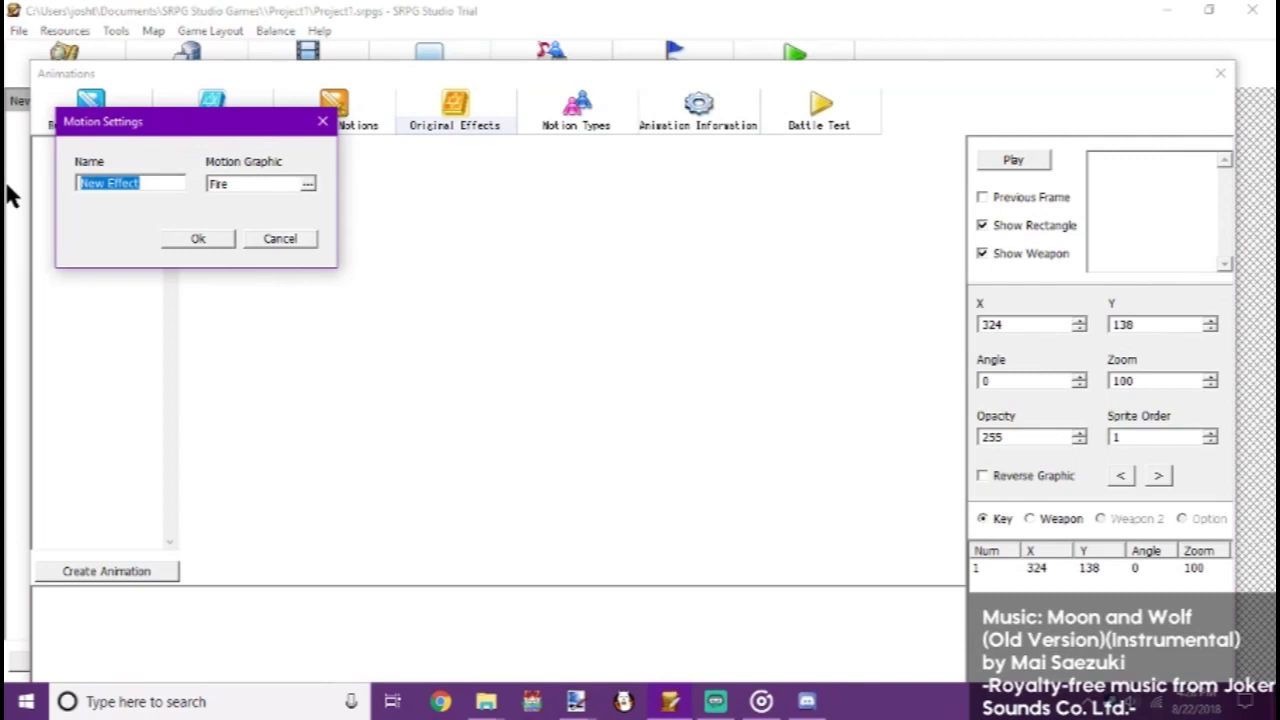
{"action": "type", "text": "Cut"}
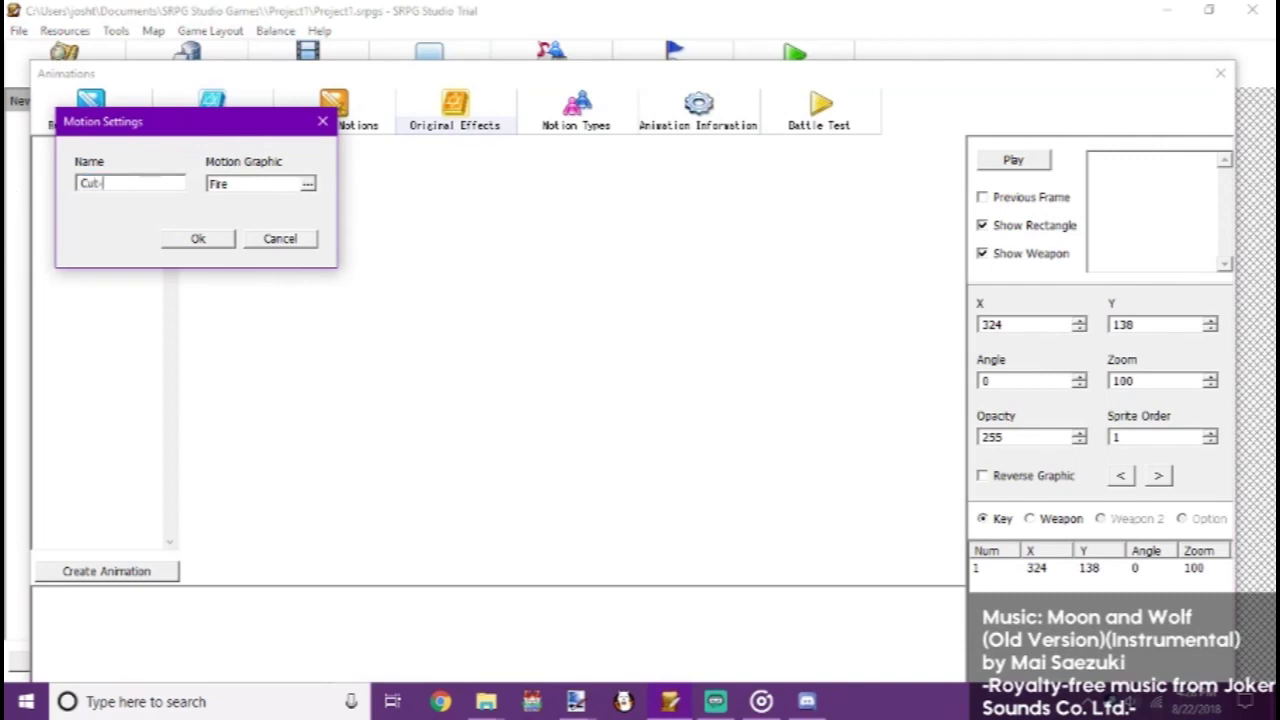
{"action": "type", "text": "-In Example"}
{"action": "left_click", "coordinate": [237, 184]}
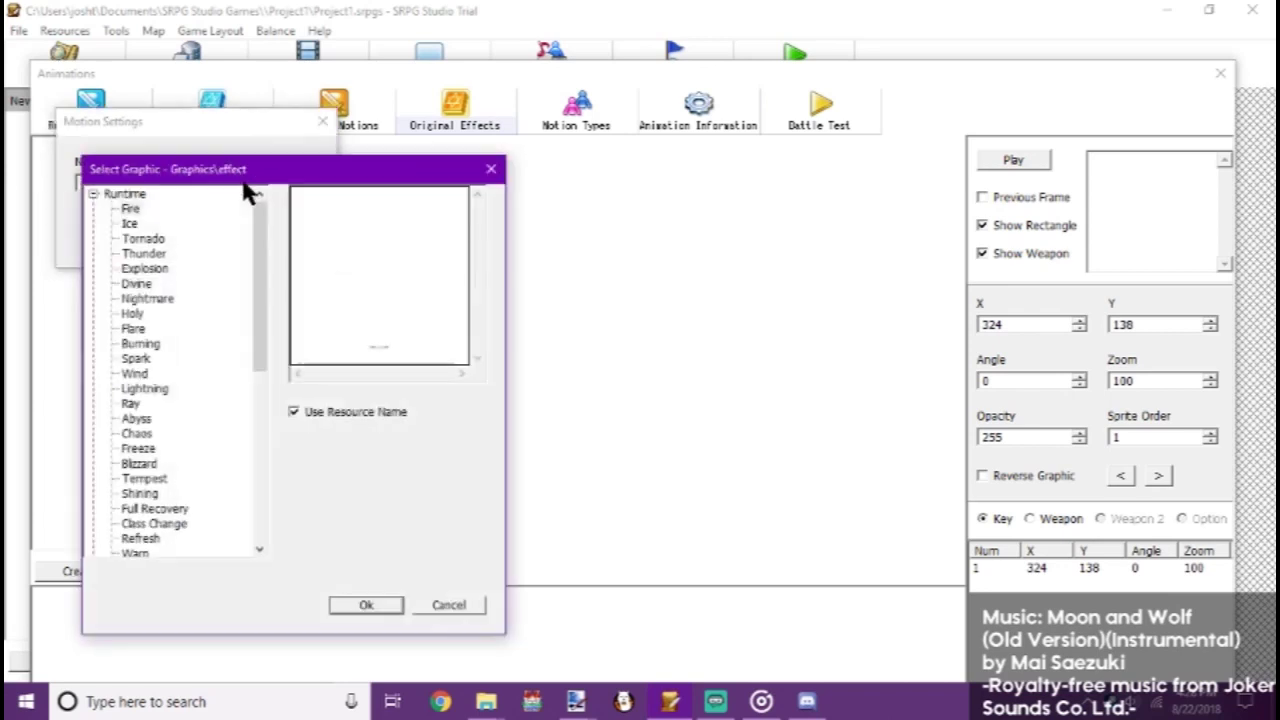
{"action": "scroll", "coordinate": [194, 379], "scroll_direction": "down", "scroll_amount": 10}
{"action": "left_click", "coordinate": [165, 538]}
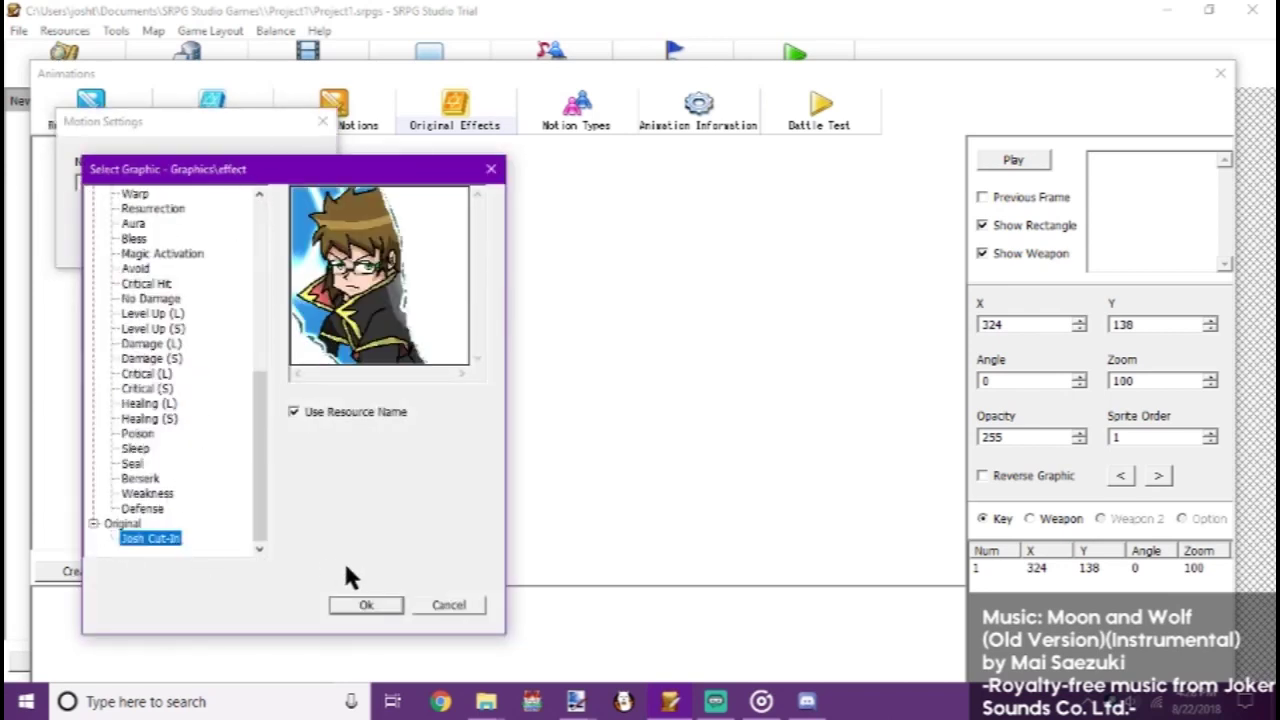
{"action": "left_click", "coordinate": [367, 606]}
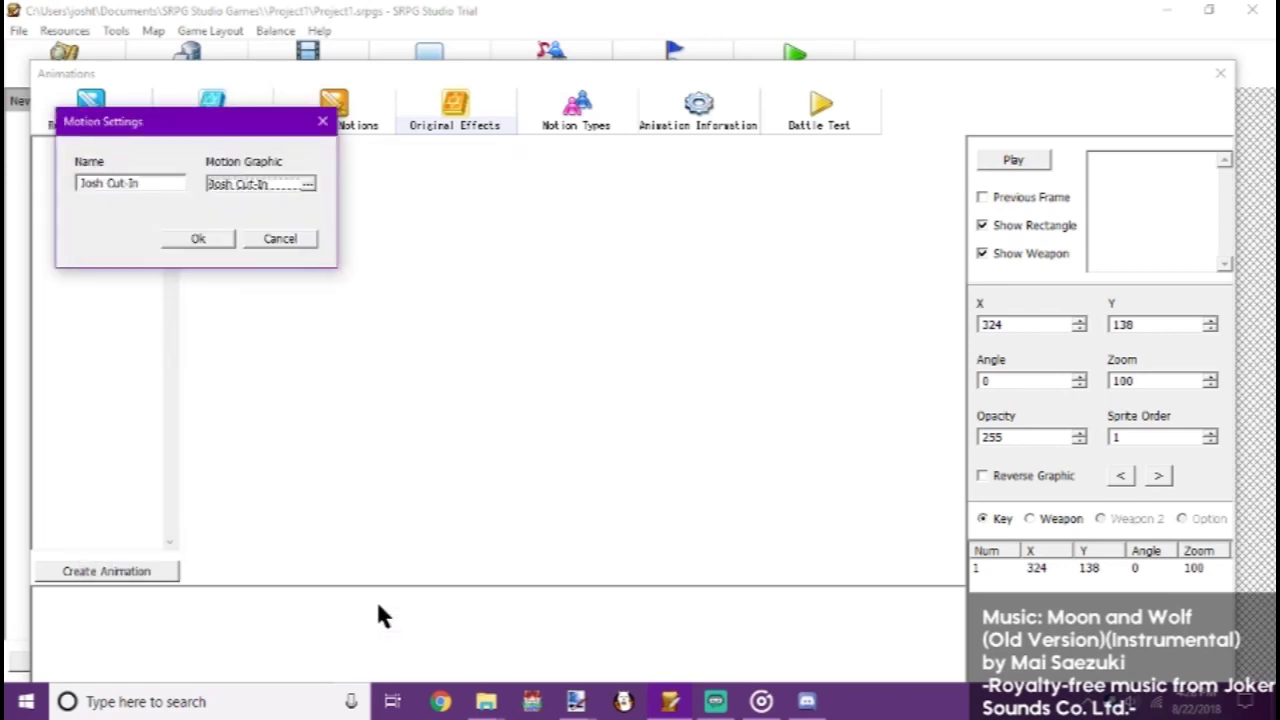
{"action": "left_click", "coordinate": [198, 240]}
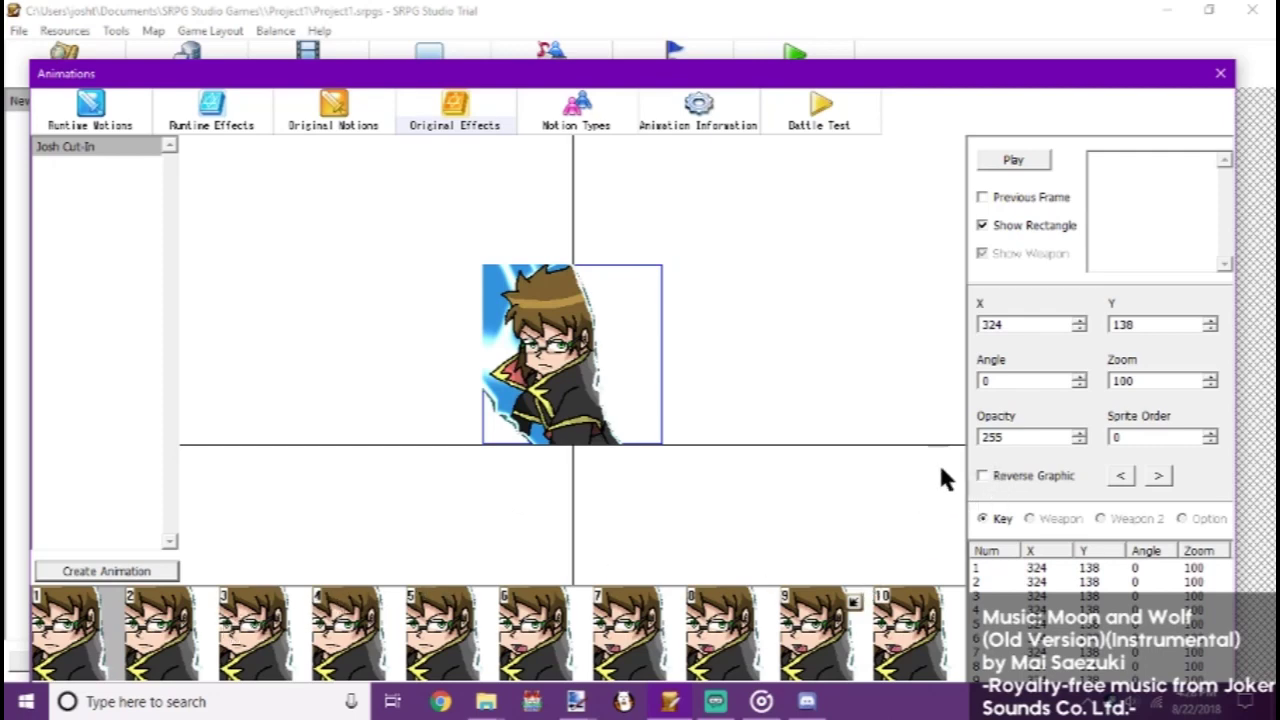
- Delete the surplus frames of the Josh Cut-In animation, keeping only frames 1 and 2
{"action": "left_click", "coordinate": [205, 640]}
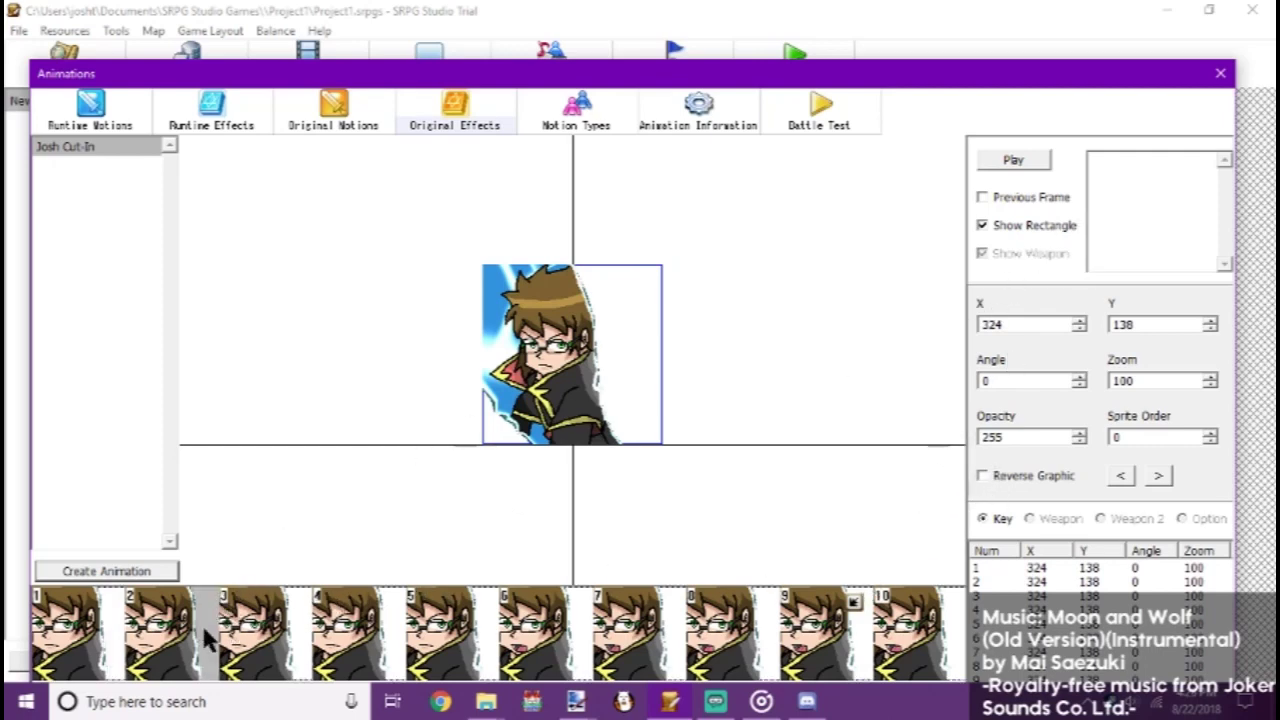
{"action": "key", "text": "Delete"}
{"action": "key", "text": "Delete"}
{"action": "key", "text": "Delete"}
{"action": "key", "text": "Delete"}
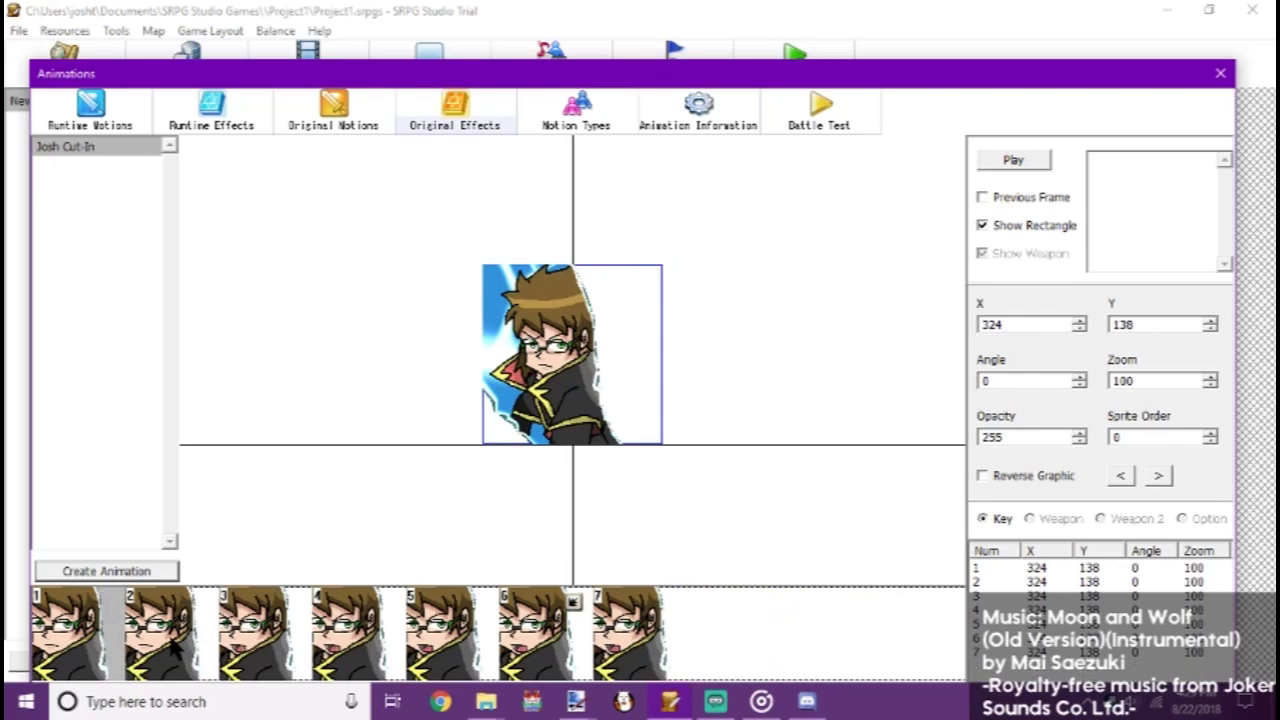
{"action": "key", "text": "Delete"}
{"action": "key", "text": "Delete"}
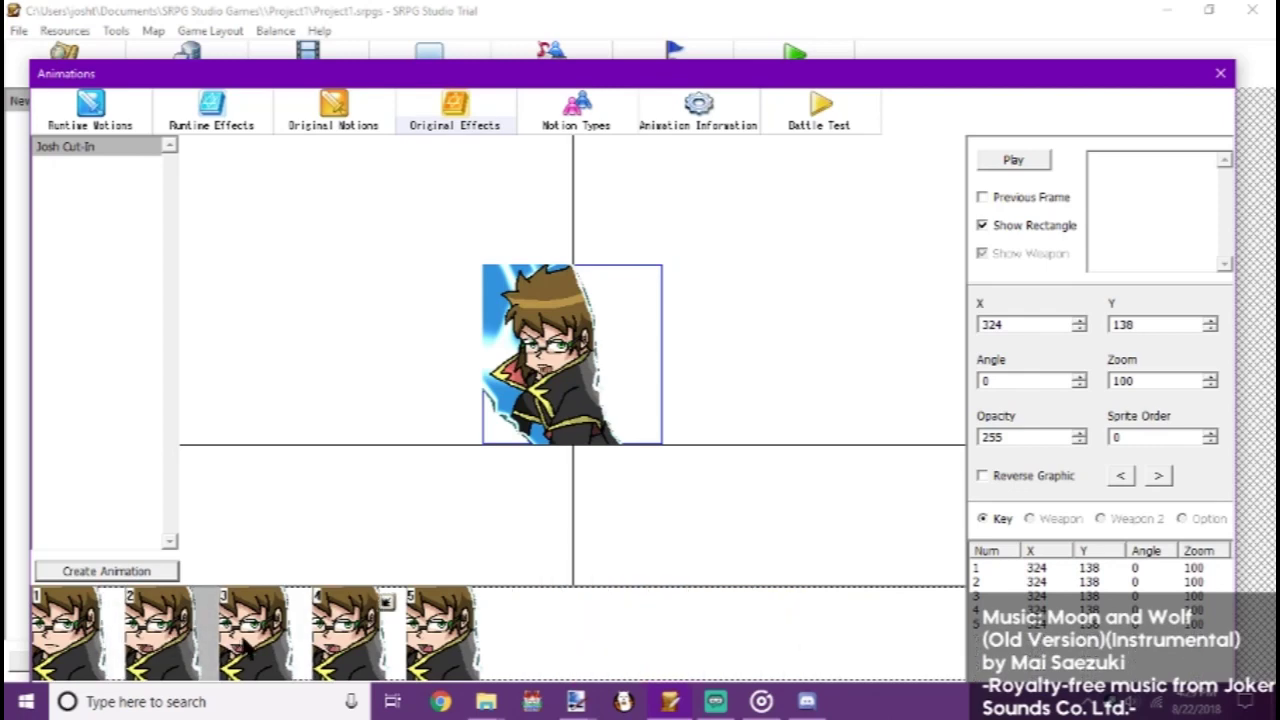
{"action": "double_click", "coordinate": [244, 650]}
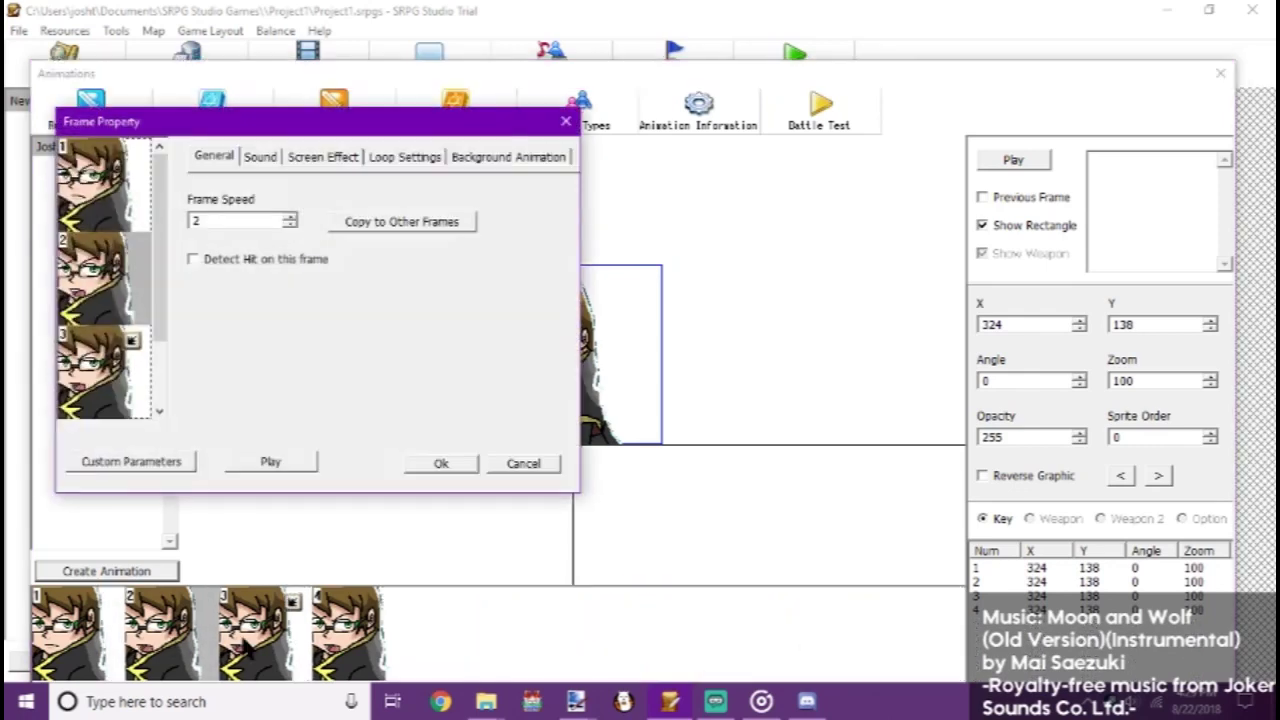
{"action": "left_click", "coordinate": [441, 464]}
{"action": "key", "text": "Delete"}
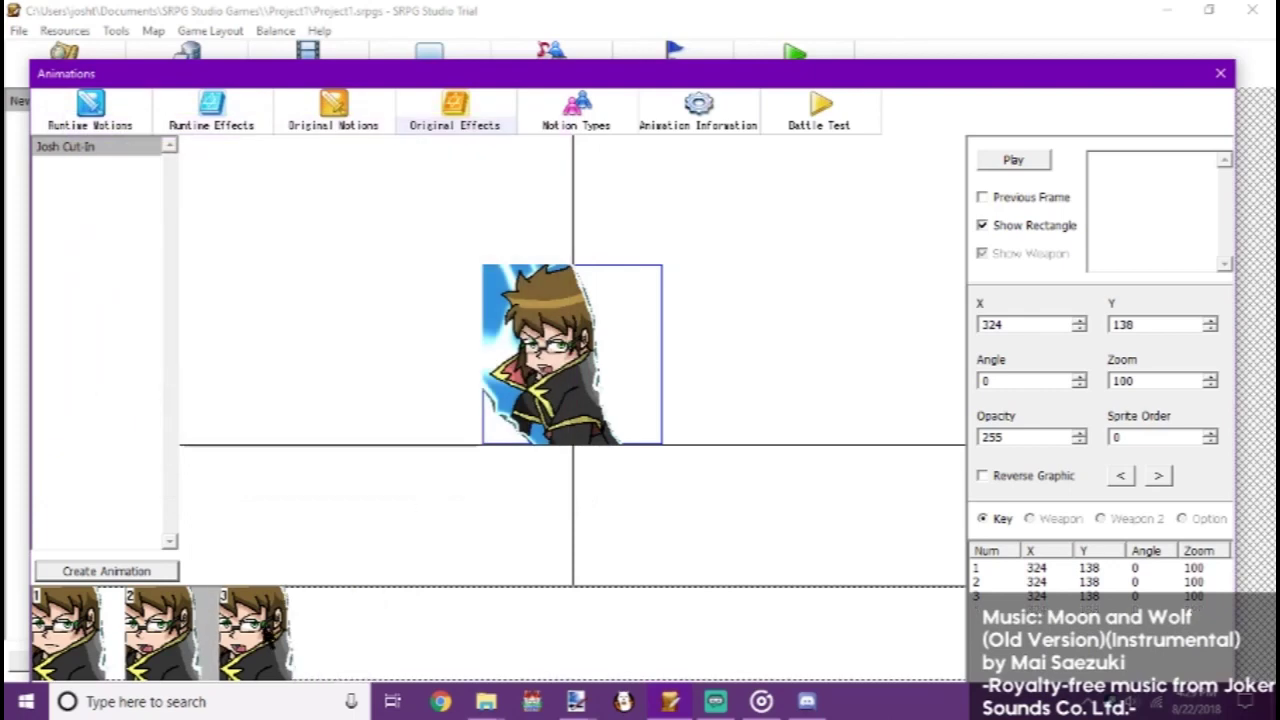
{"action": "key", "text": "Delete"}
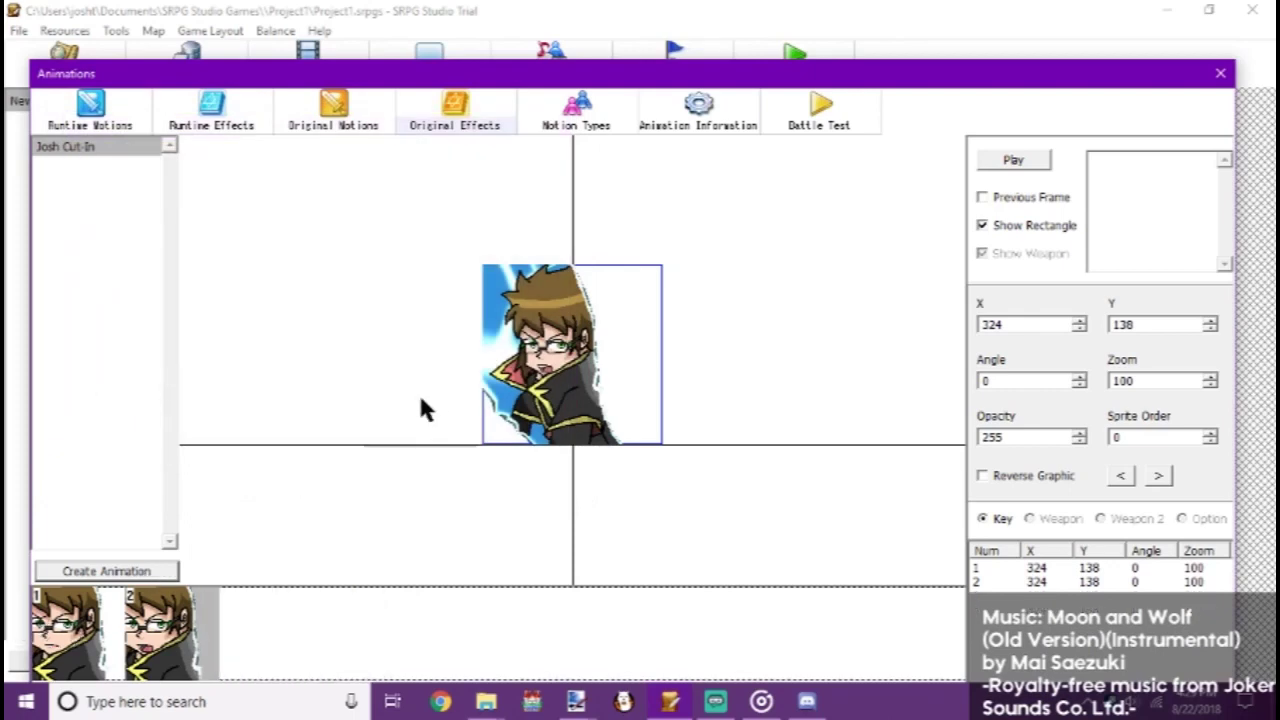
{"action": "key", "text": "Left"}
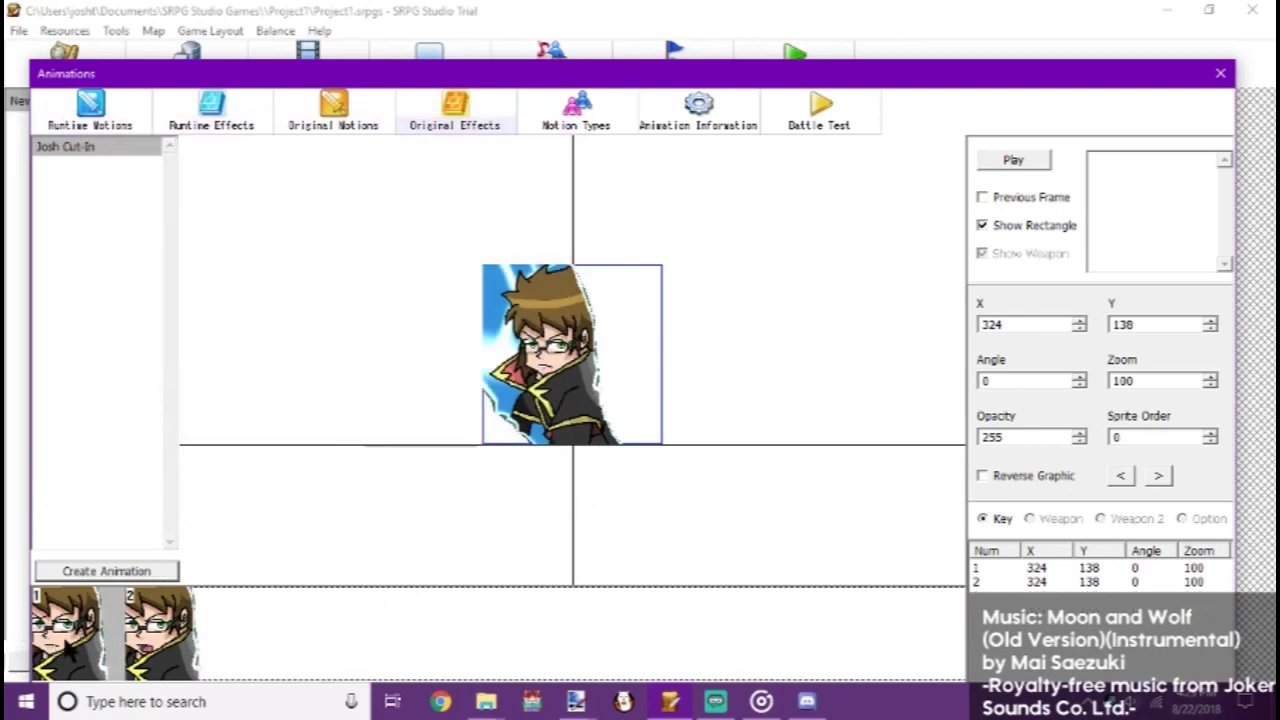
- Set frame 1 to X -150, Y 0 and zoom 300
{"action": "double_click", "coordinate": [1029, 326]}
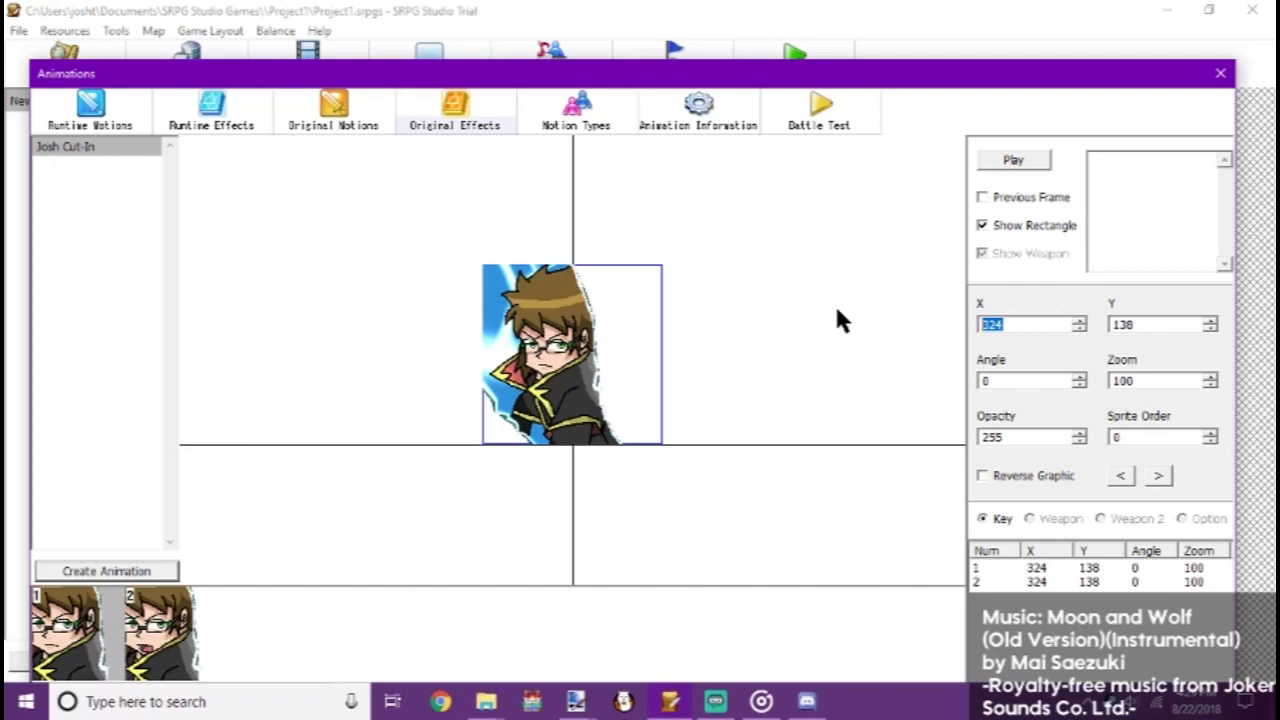
{"action": "type", "text": "-150"}
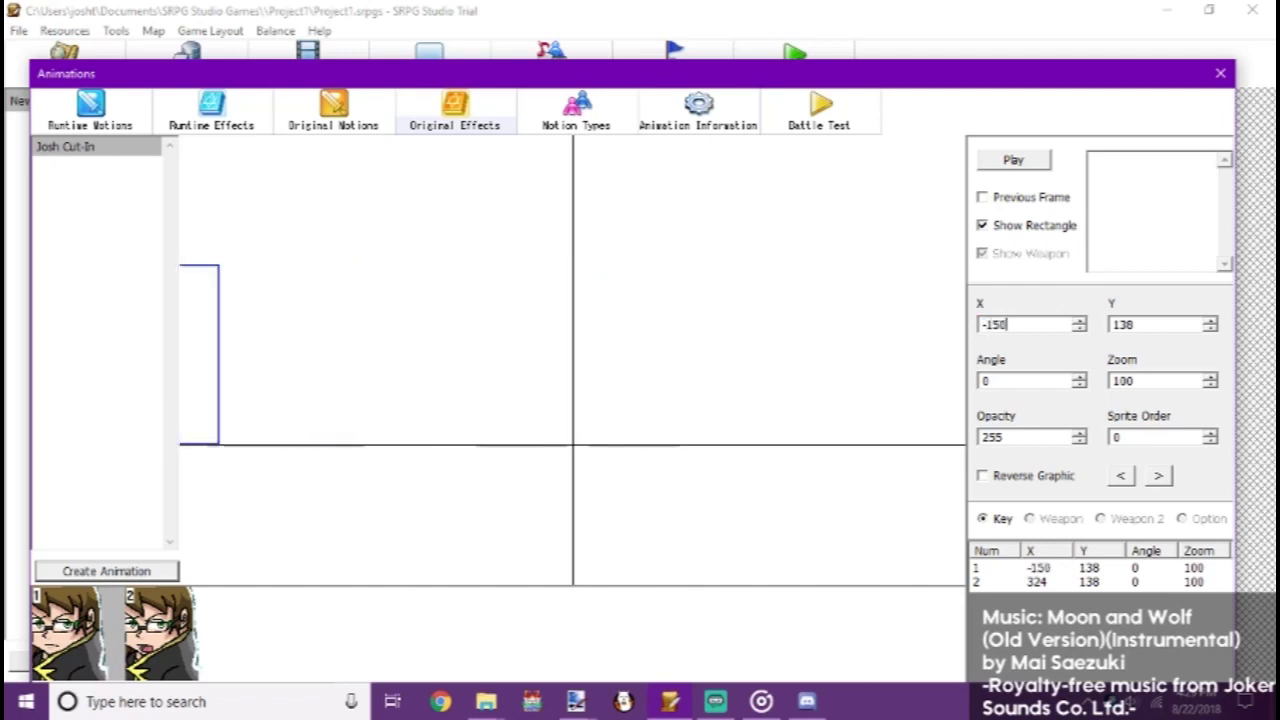
{"action": "left_click_drag", "start_coordinate": [1169, 326], "coordinate": [1003, 326]}
{"action": "type", "text": "0"}
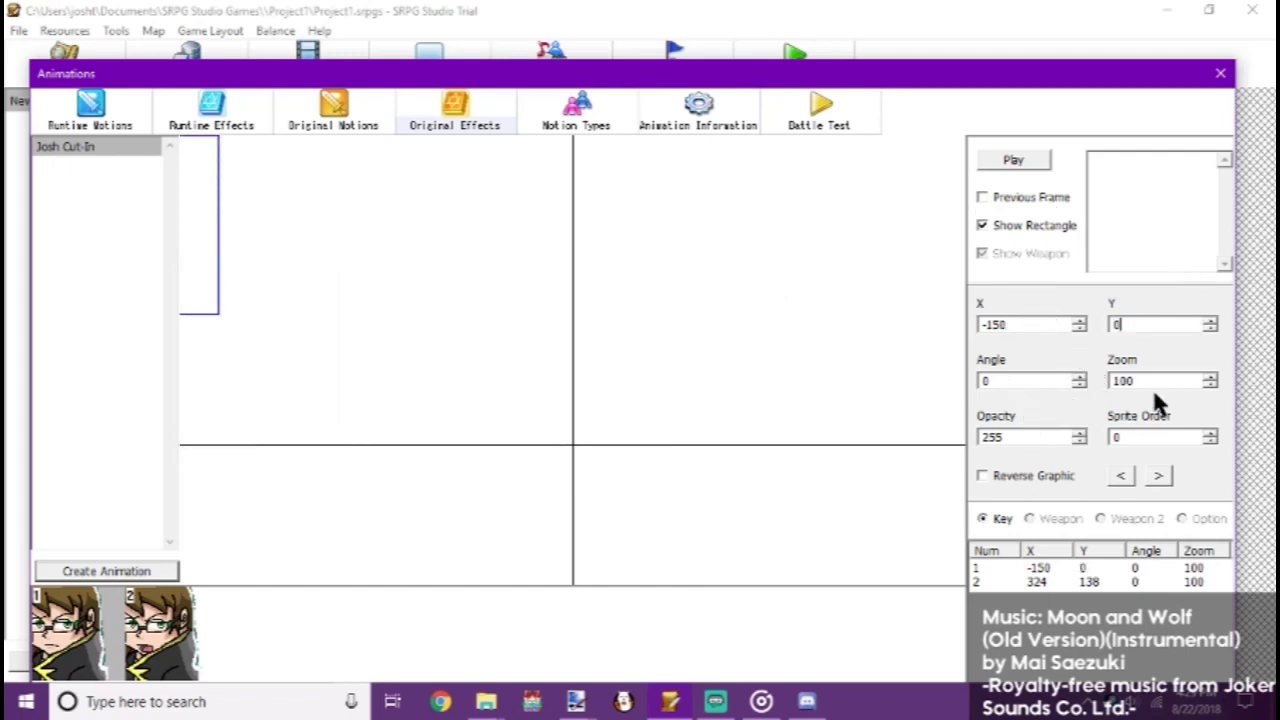
{"action": "left_click_drag", "start_coordinate": [1157, 381], "coordinate": [894, 362]}
{"action": "type", "text": "300"}
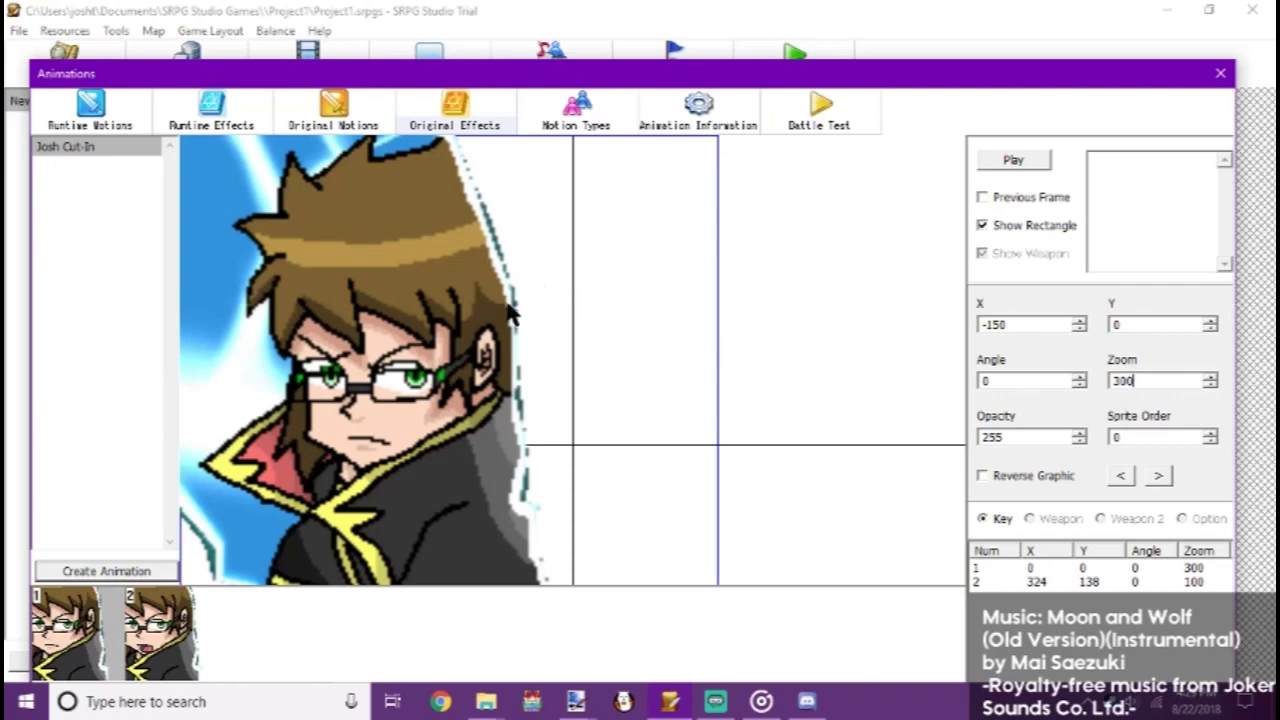
- Set frame 2 to X -150, Y 0 and zoom 300
{"action": "left_click", "coordinate": [160, 630]}
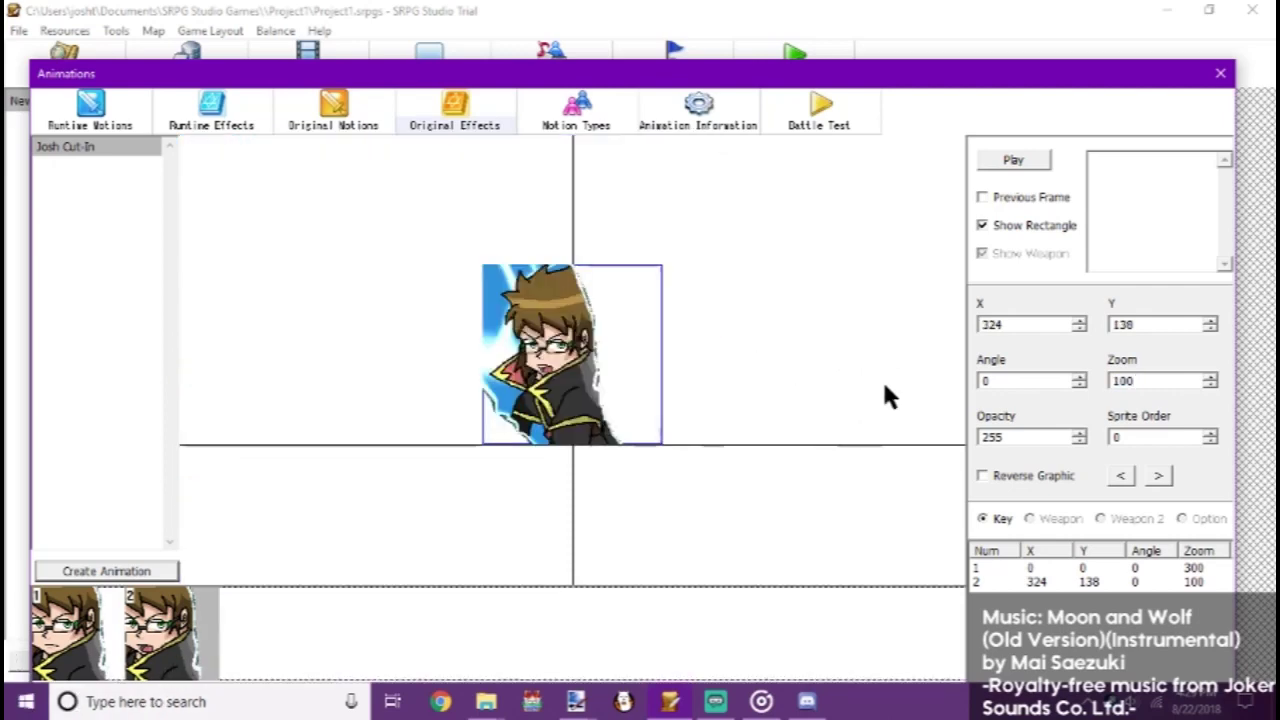
{"action": "double_click", "coordinate": [995, 324]}
{"action": "type", "text": "-150"}
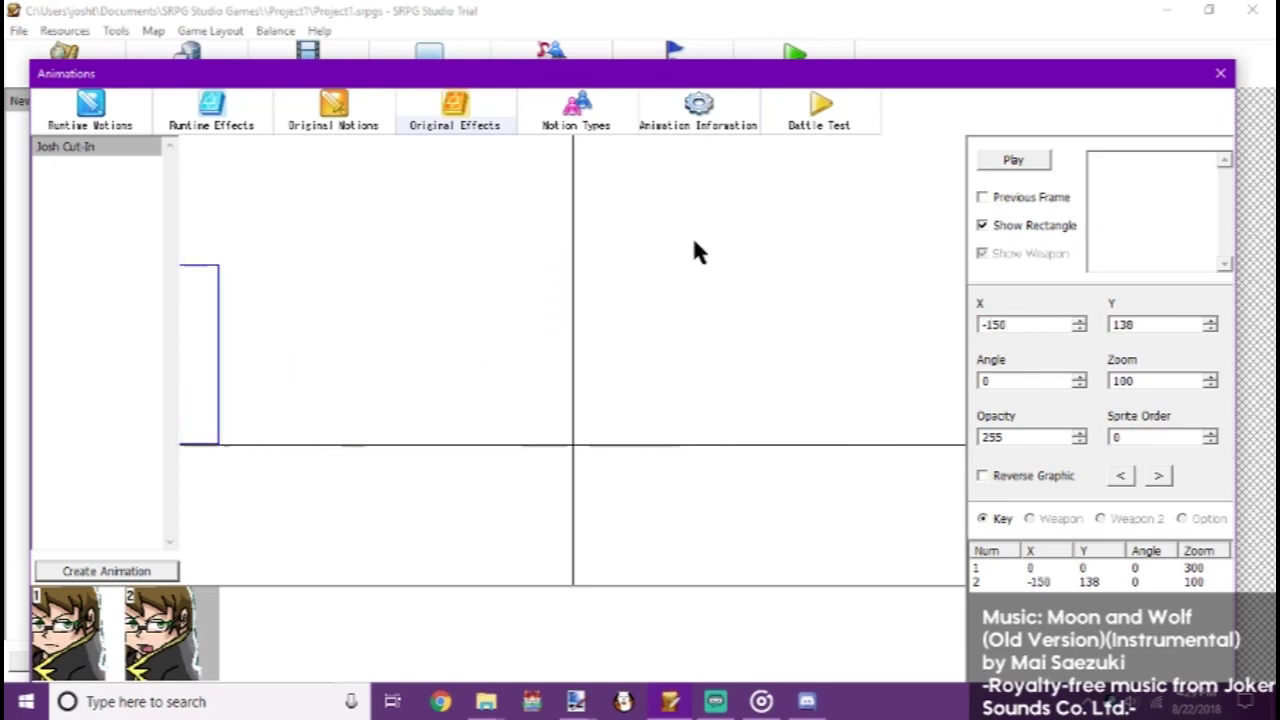
{"action": "double_click", "coordinate": [1192, 325]}
{"action": "type", "text": "0"}
{"action": "double_click", "coordinate": [1150, 381]}
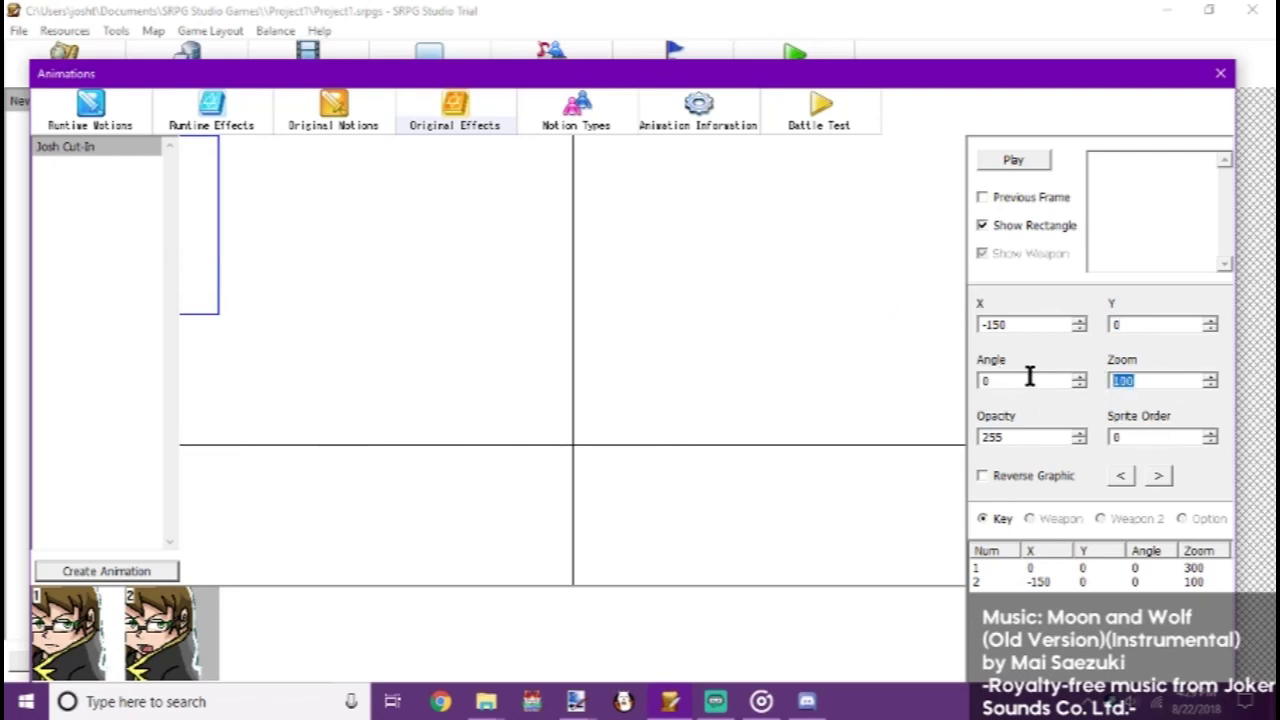
{"action": "type", "text": "300"}
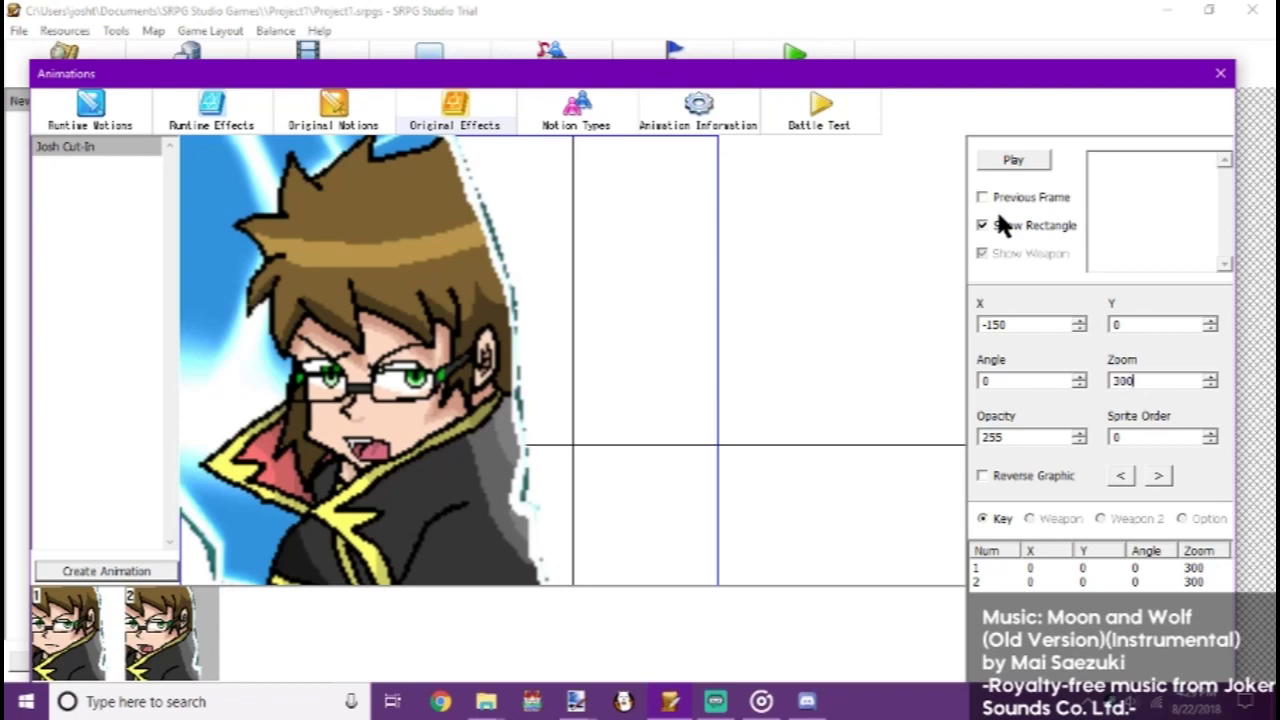
- Copy frame 1 so it can be pasted as a new frame
{"action": "left_click", "coordinate": [45, 640]}
{"action": "right_click", "coordinate": [62, 630]}
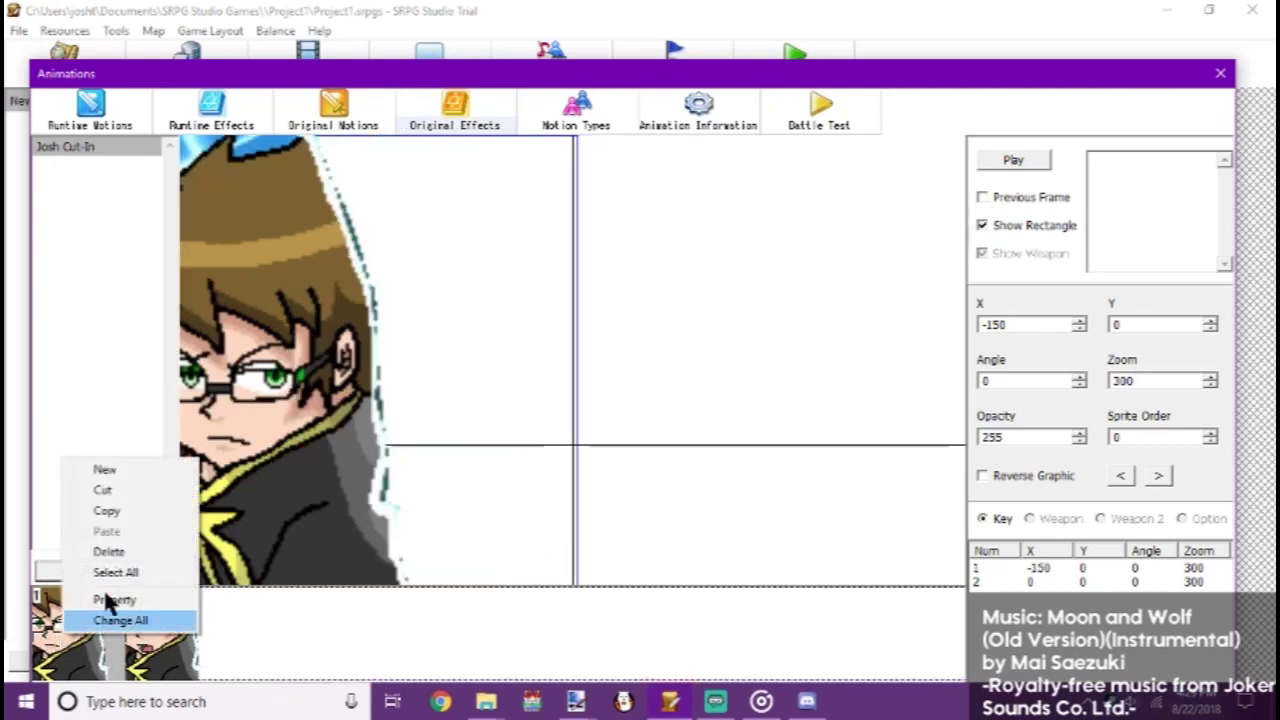
{"action": "left_click", "coordinate": [106, 510]}
{"action": "right_click", "coordinate": [72, 433]}
- Paste copies of frame 1 to build frames 3 through 6
{"action": "left_click", "coordinate": [122, 505]}
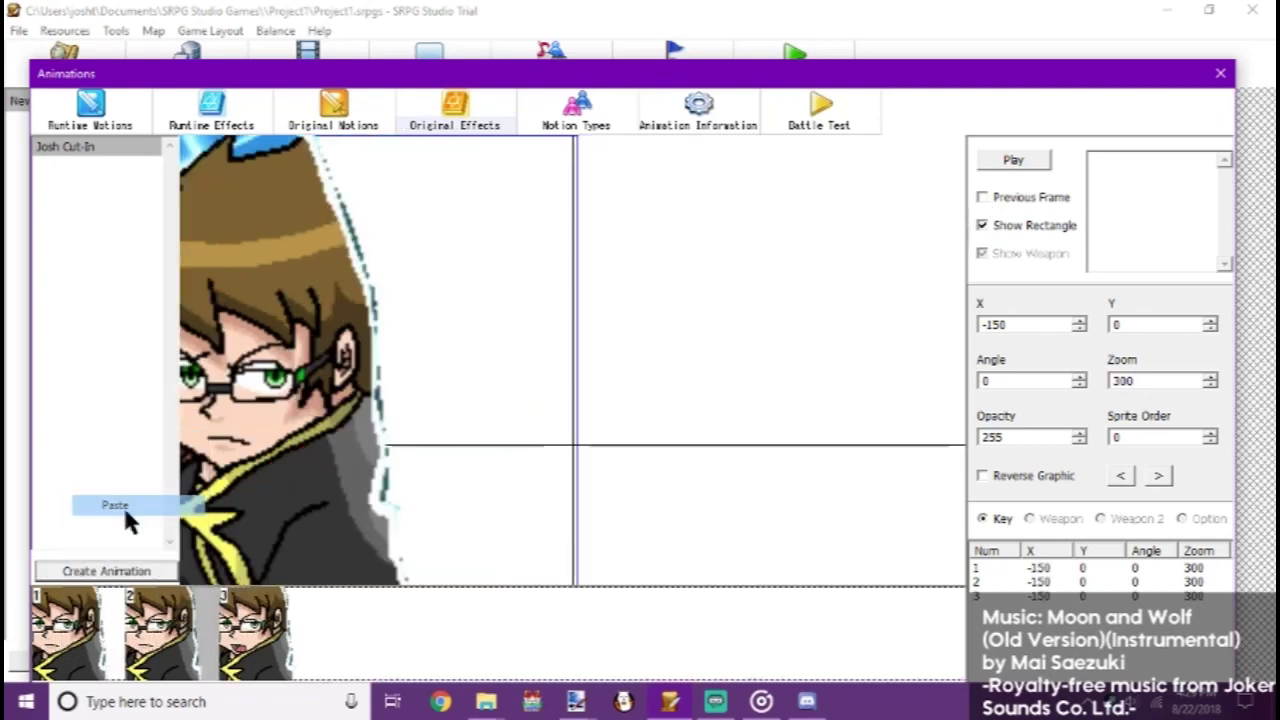
{"action": "right_click", "coordinate": [170, 448]}
{"action": "left_click", "coordinate": [216, 519]}
{"action": "right_click", "coordinate": [268, 477]}
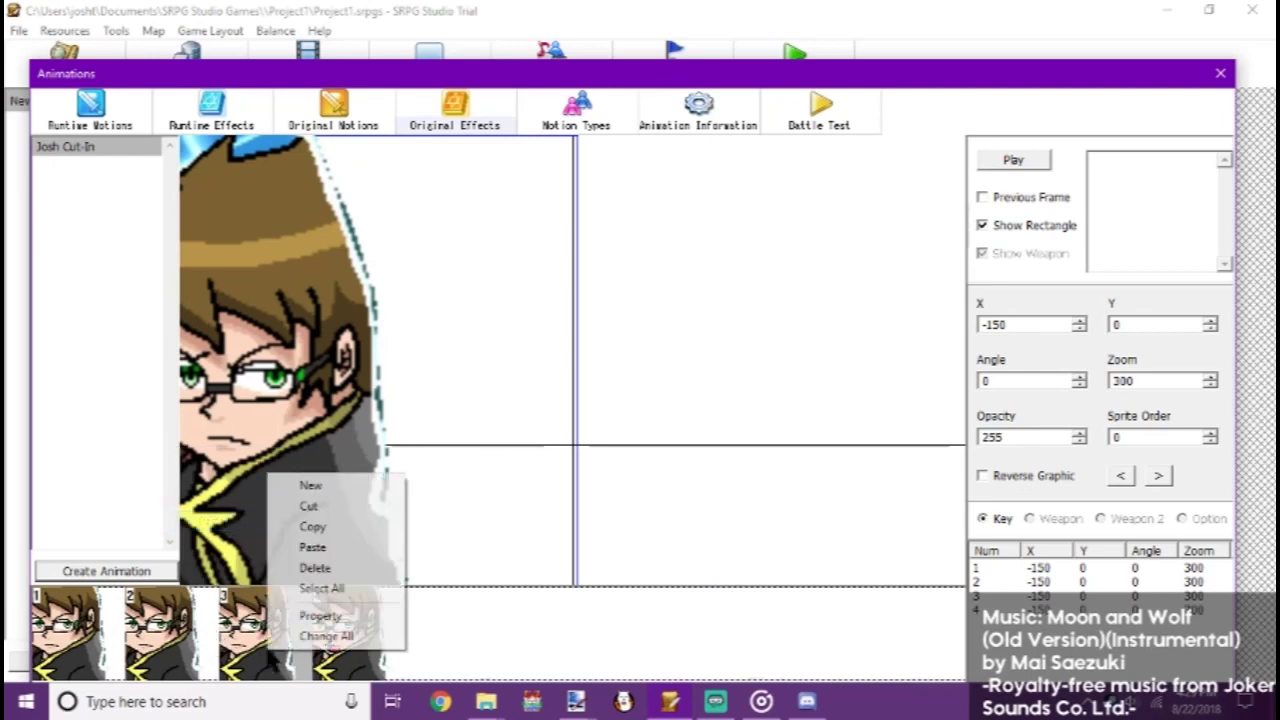
{"action": "left_click", "coordinate": [318, 549]}
{"action": "right_click", "coordinate": [363, 438]}
{"action": "left_click", "coordinate": [408, 510]}
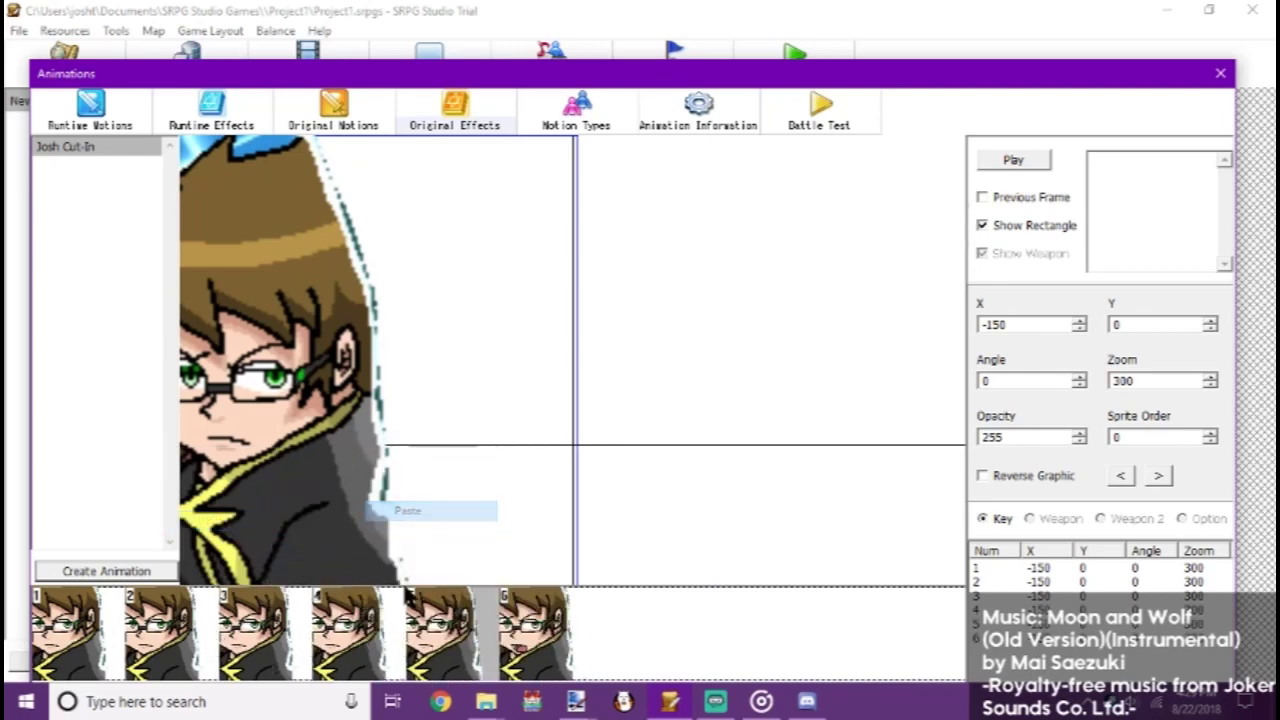
{"action": "right_click", "coordinate": [539, 622]}
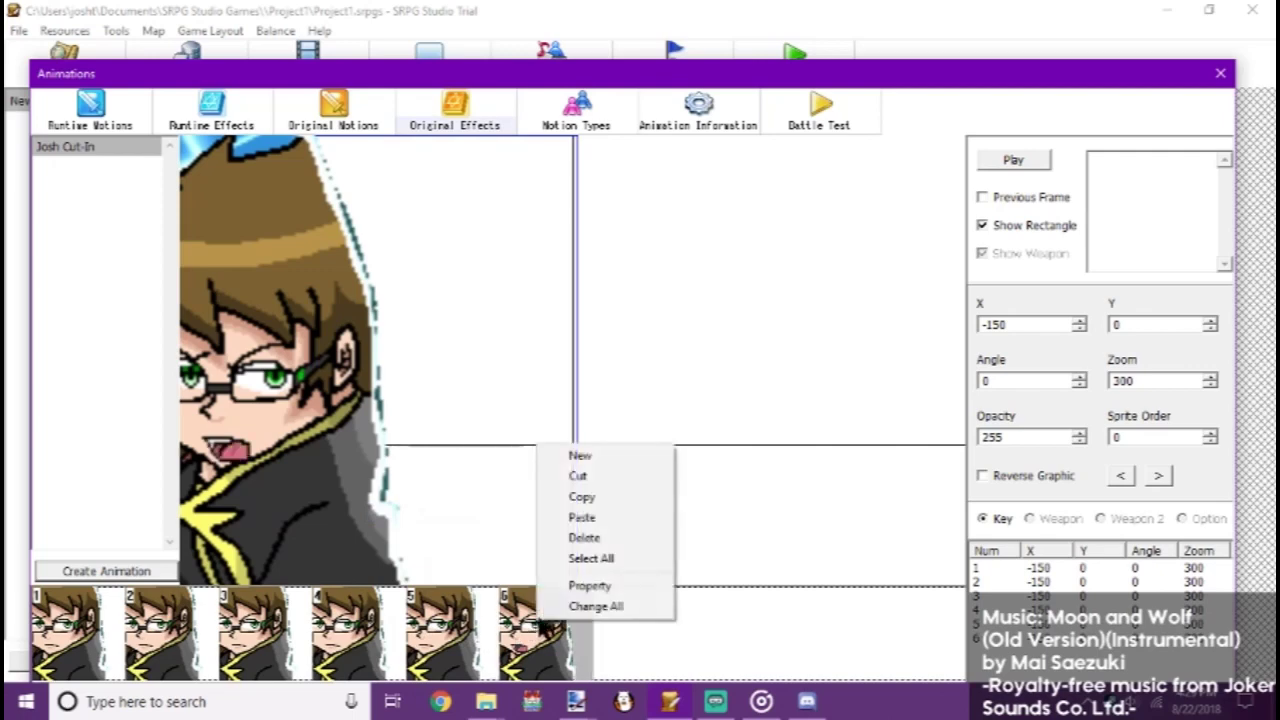
{"action": "left_click", "coordinate": [595, 516]}
- Paste further copies up to frame 10 and play the ten-frame preview
{"action": "right_click", "coordinate": [565, 618]}
{"action": "left_click", "coordinate": [606, 514]}
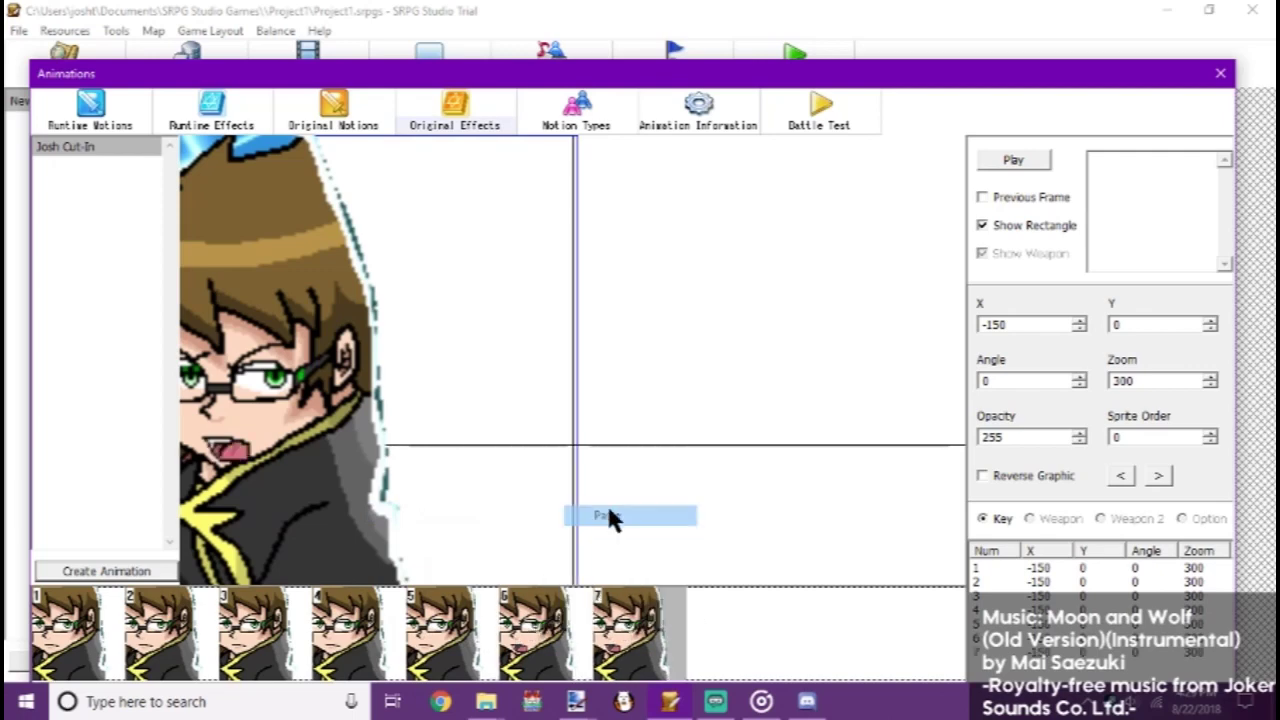
{"action": "right_click", "coordinate": [657, 625]}
{"action": "left_click", "coordinate": [693, 514]}
{"action": "right_click", "coordinate": [715, 590]}
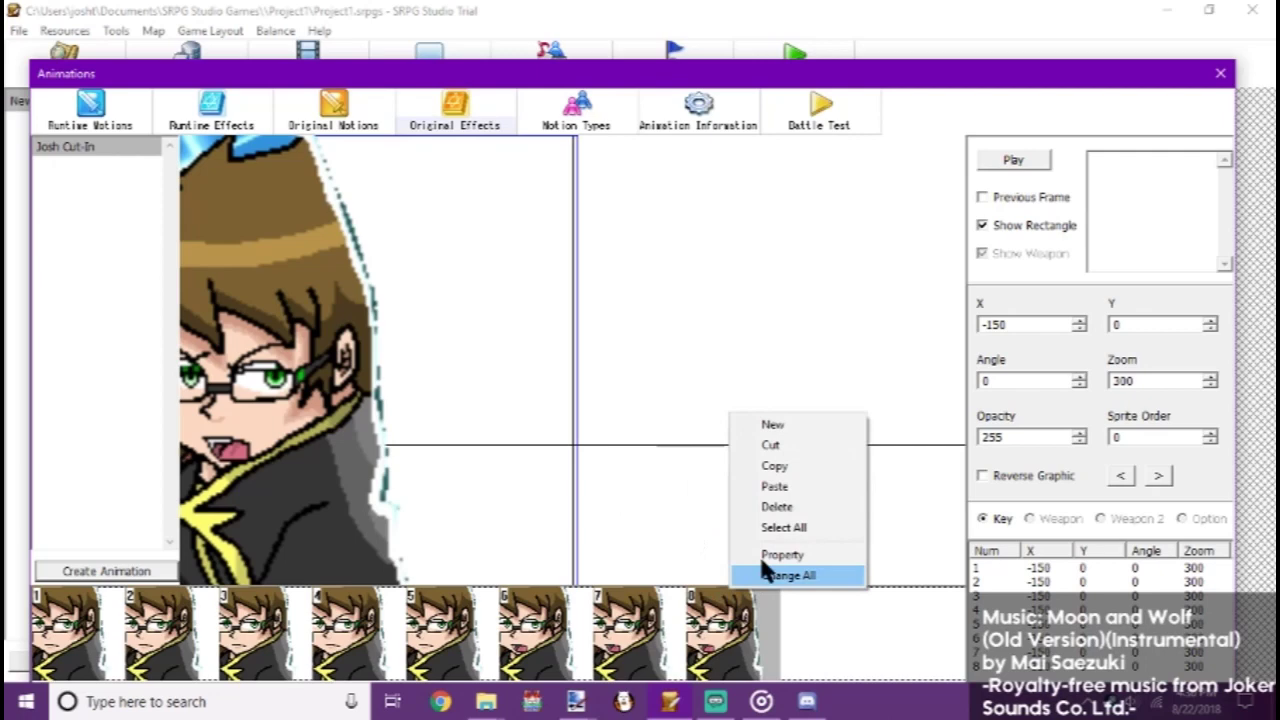
{"action": "left_click", "coordinate": [771, 488]}
{"action": "right_click", "coordinate": [832, 628]}
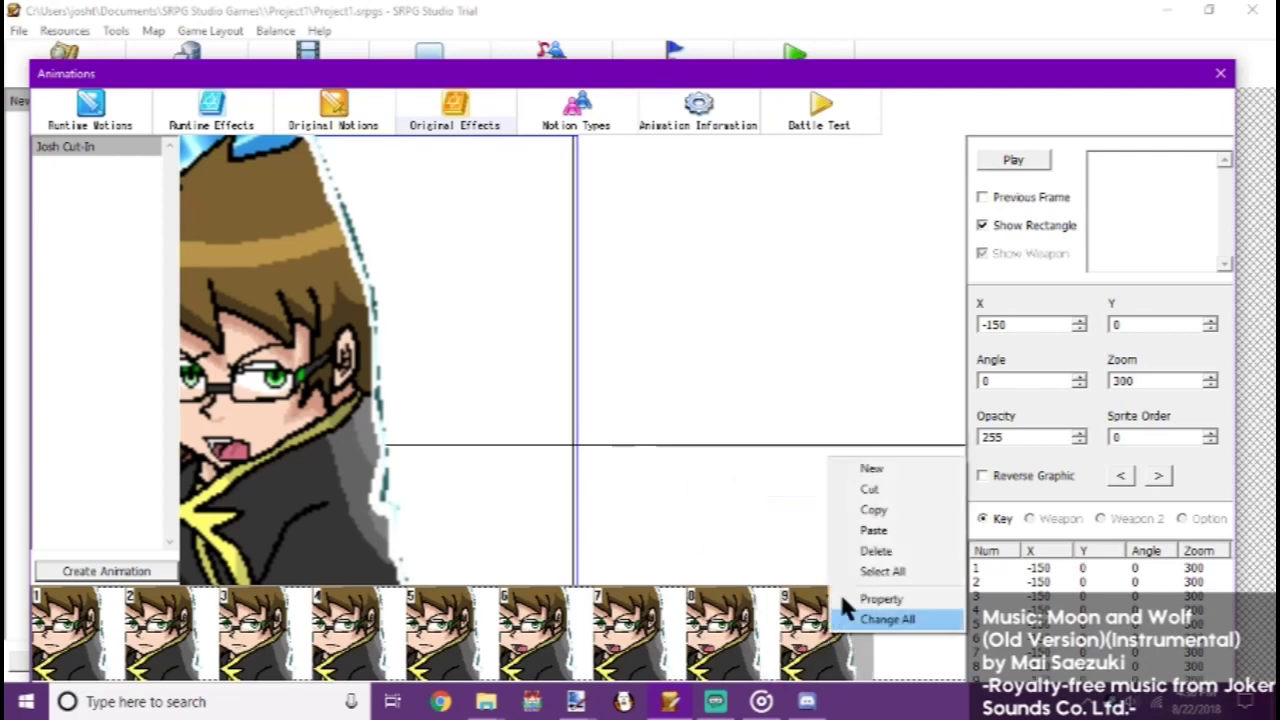
{"action": "left_click", "coordinate": [884, 530]}
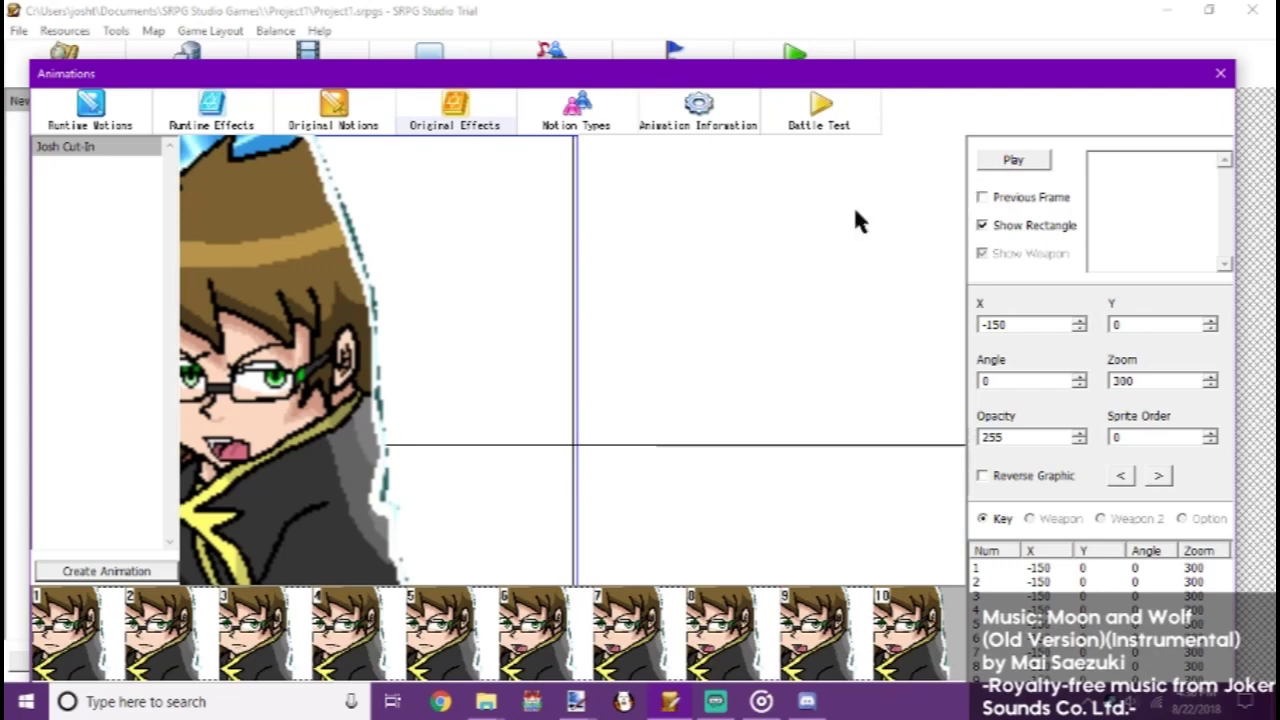
{"action": "left_click", "coordinate": [1015, 160]}
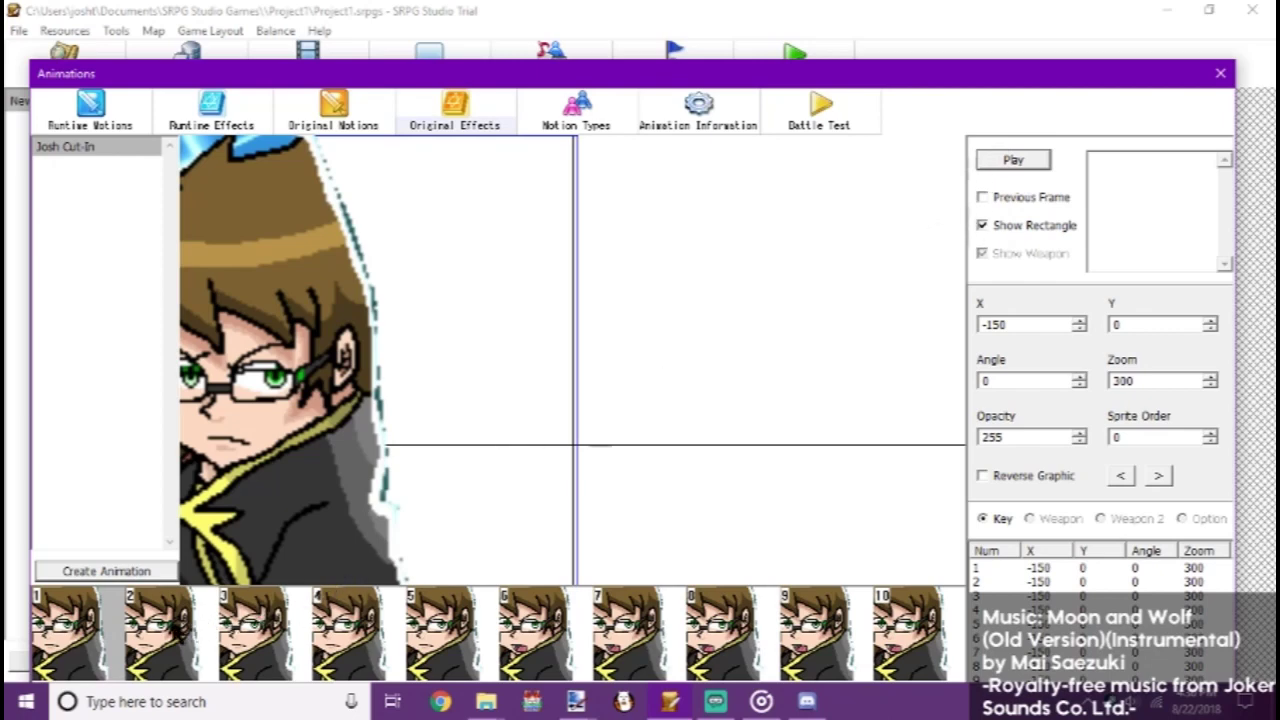
- Give frame 2 a Play Sound of the VOICE_Joshua_Tempest_King voice clip from Original
{"action": "double_click", "coordinate": [160, 630]}
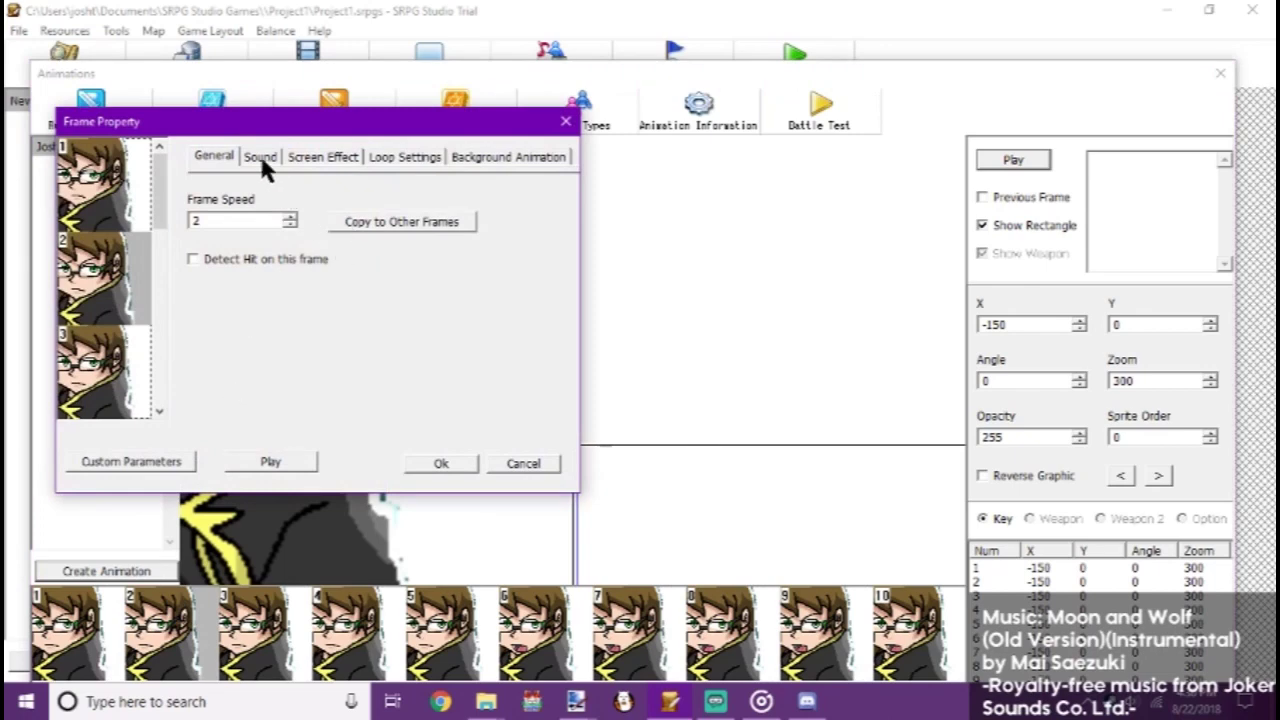
{"action": "left_click", "coordinate": [262, 160]}
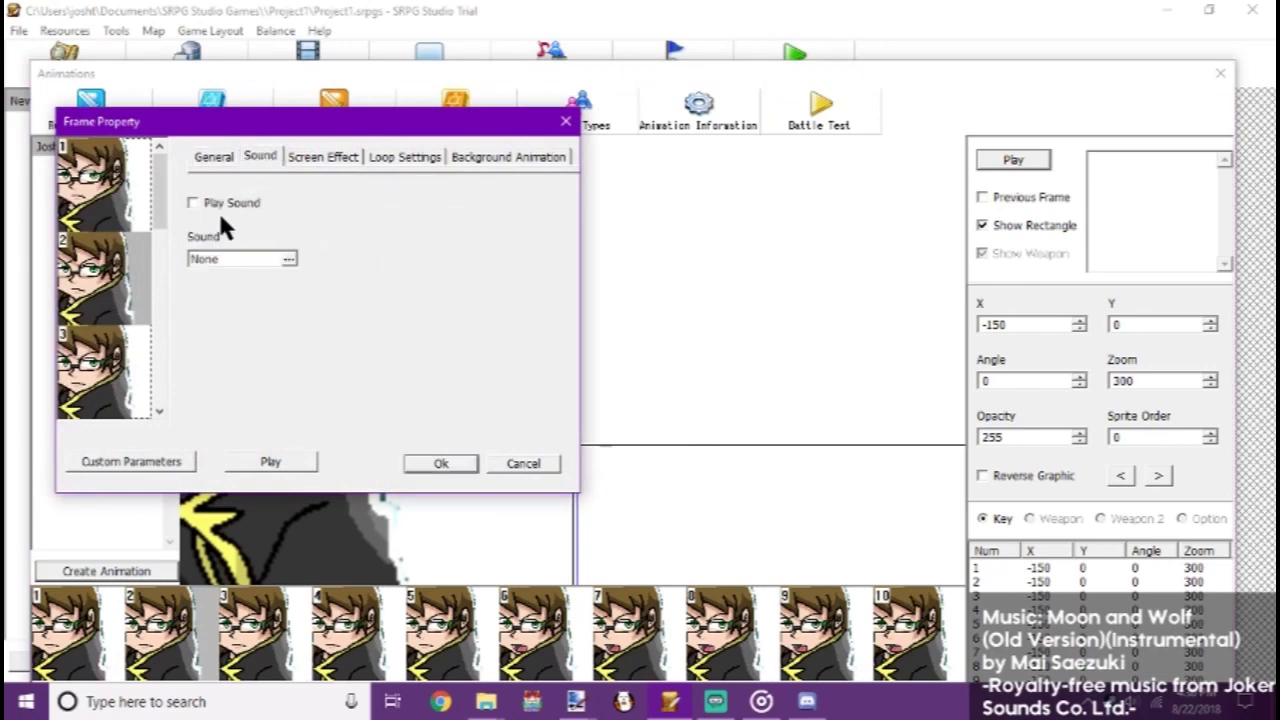
{"action": "left_click", "coordinate": [223, 256]}
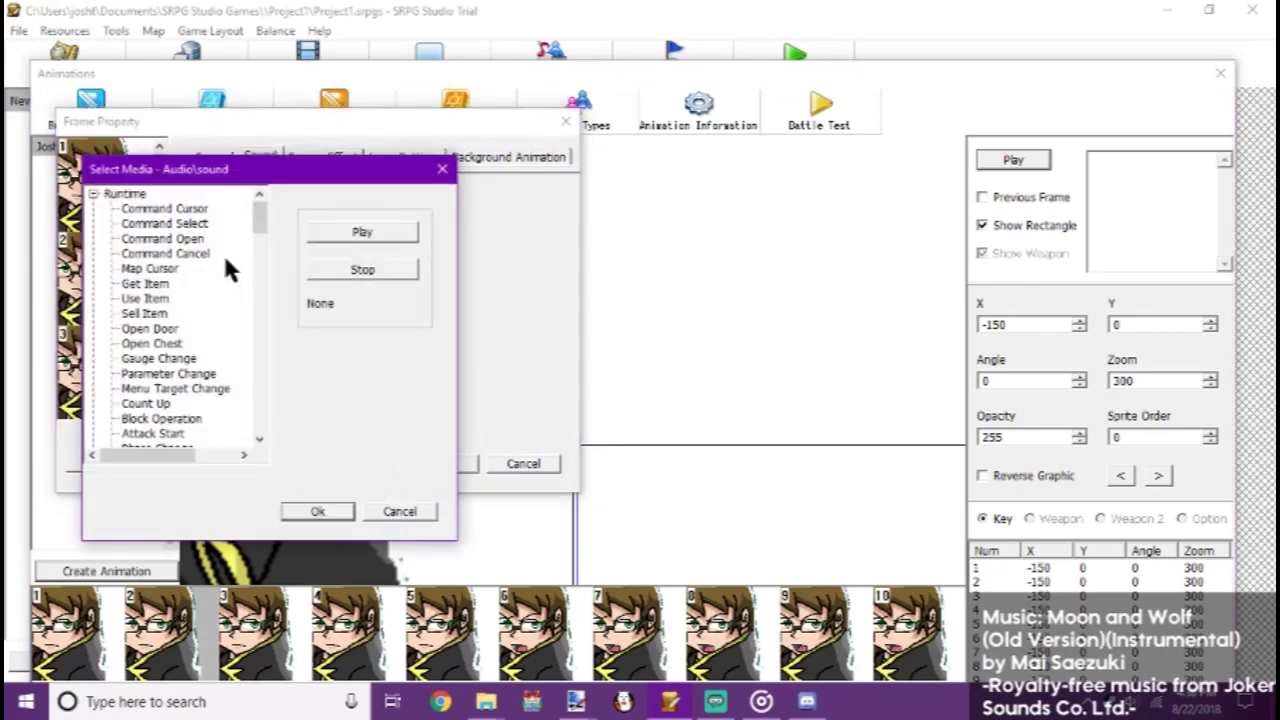
{"action": "scroll", "coordinate": [205, 321], "scroll_direction": "down", "scroll_amount": 3}
{"action": "scroll", "coordinate": [207, 335], "scroll_direction": "down", "scroll_amount": 10}
{"action": "left_click_drag", "start_coordinate": [265, 313], "coordinate": [258, 445]}
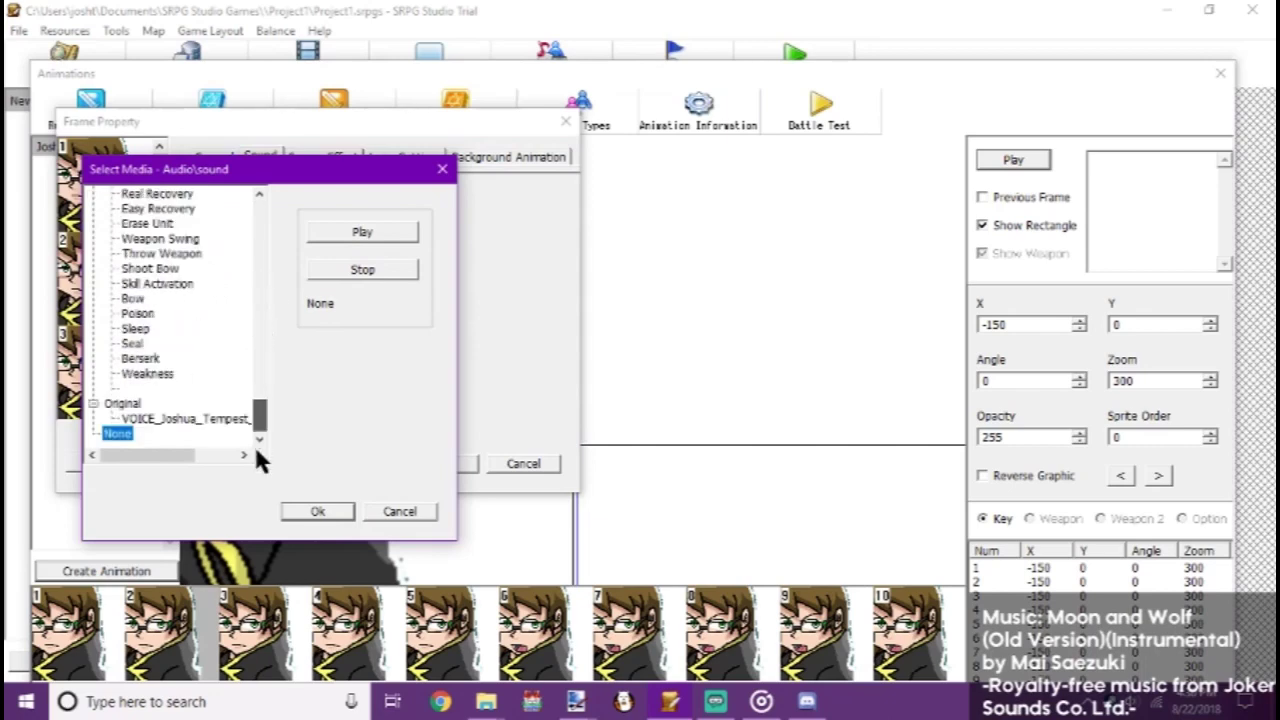
{"action": "left_click", "coordinate": [185, 418]}
{"action": "left_click", "coordinate": [363, 234]}
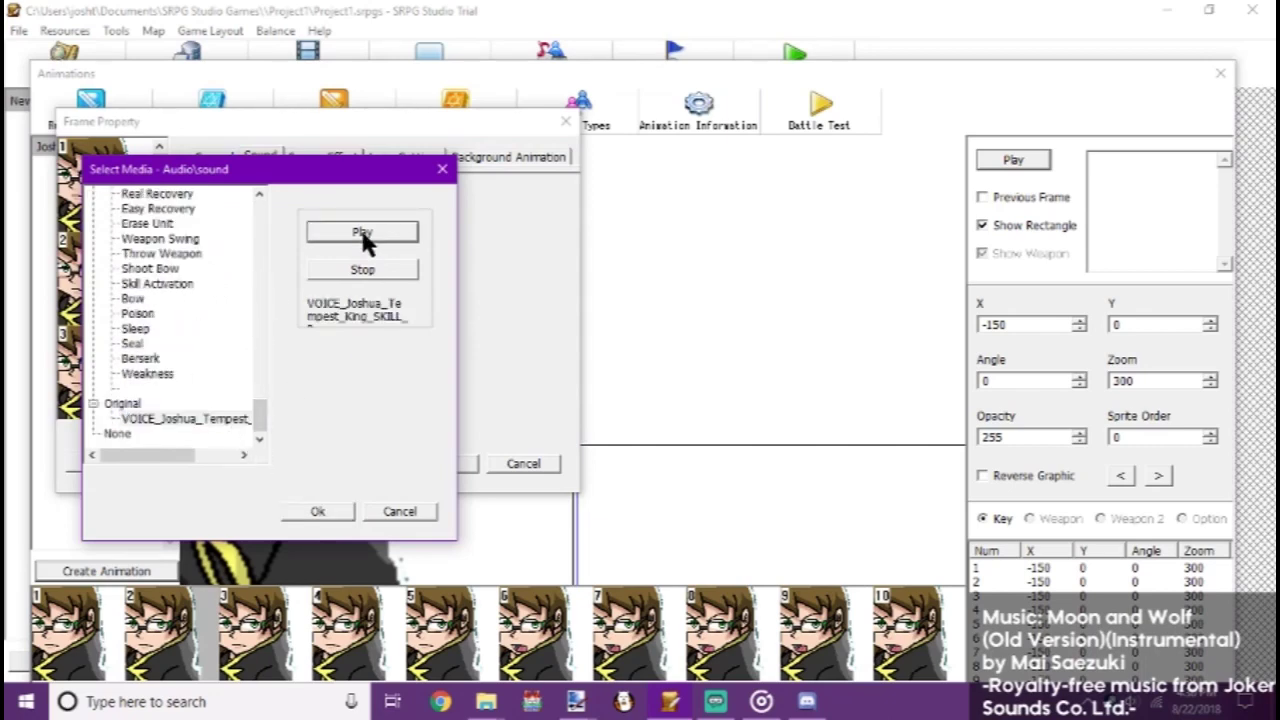
{"action": "left_click", "coordinate": [335, 509]}
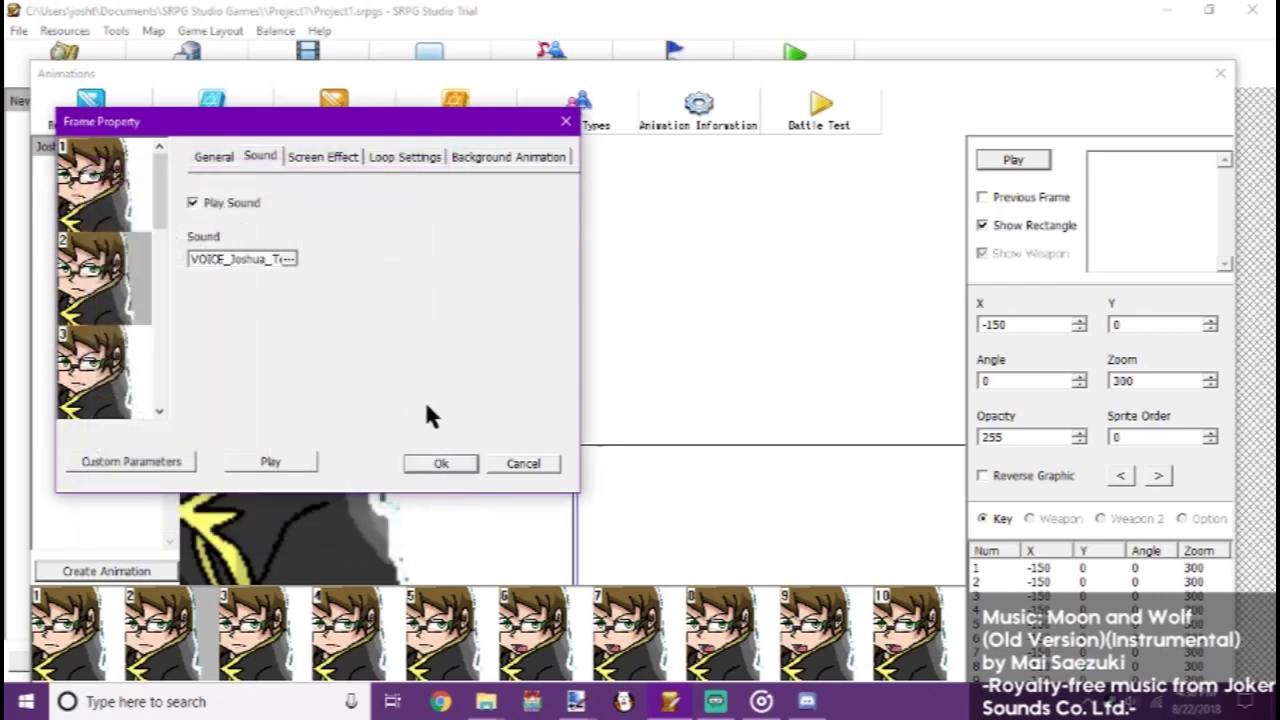
{"action": "left_click", "coordinate": [437, 464]}
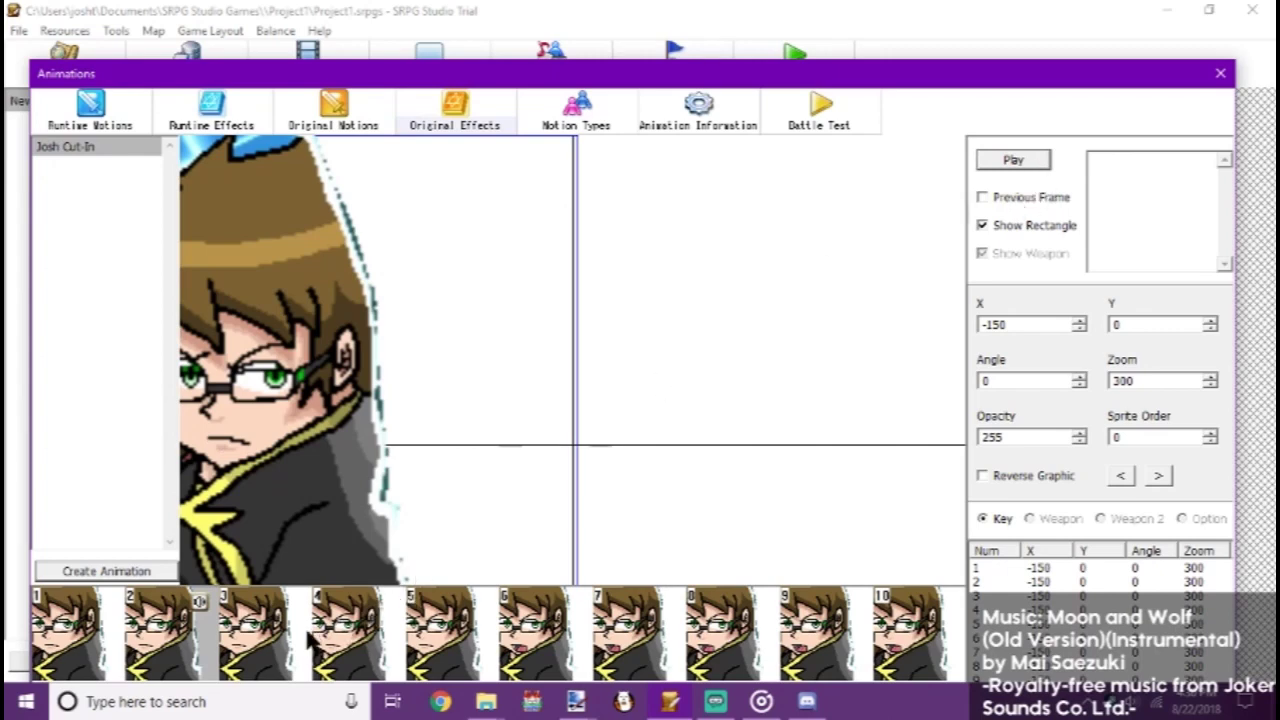
- Copy frames 5 and 9 in the Josh Cut-In frame strip and paste duplicates of each
{"action": "left_click", "coordinate": [406, 622]}
{"action": "right_click", "coordinate": [406, 625]}
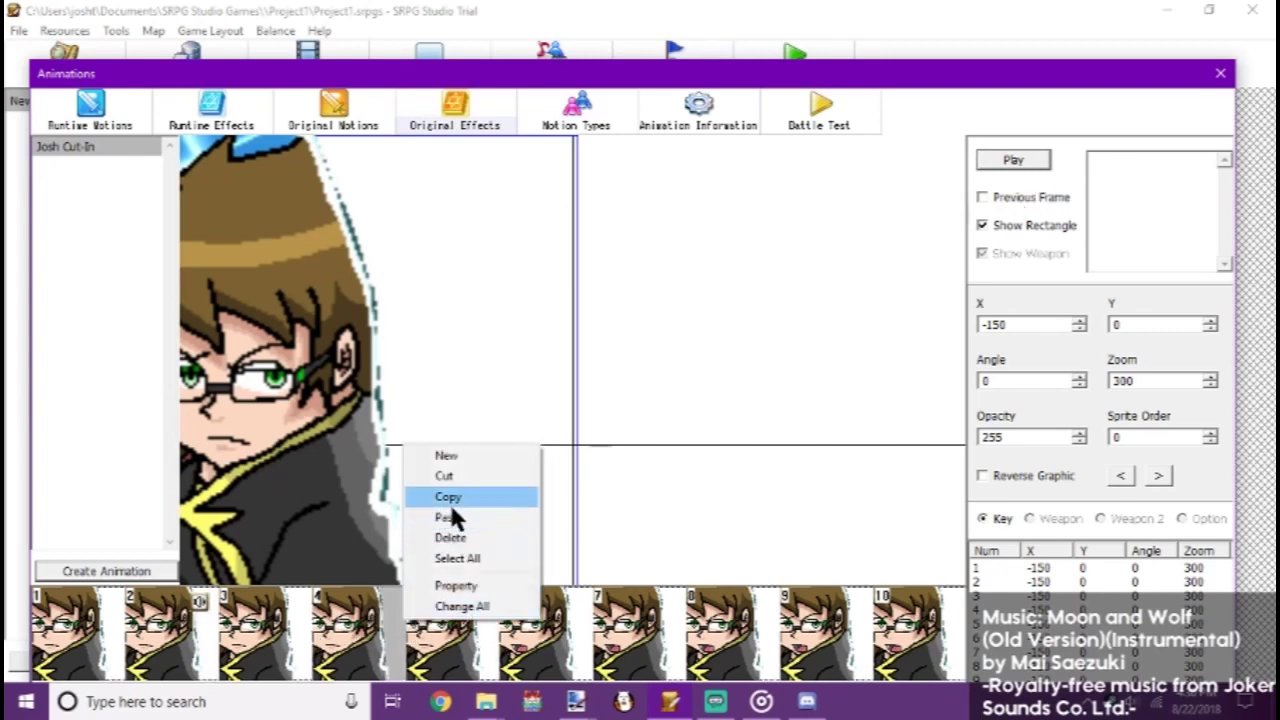
{"action": "left_click", "coordinate": [455, 497]}
{"action": "right_click", "coordinate": [452, 626]}
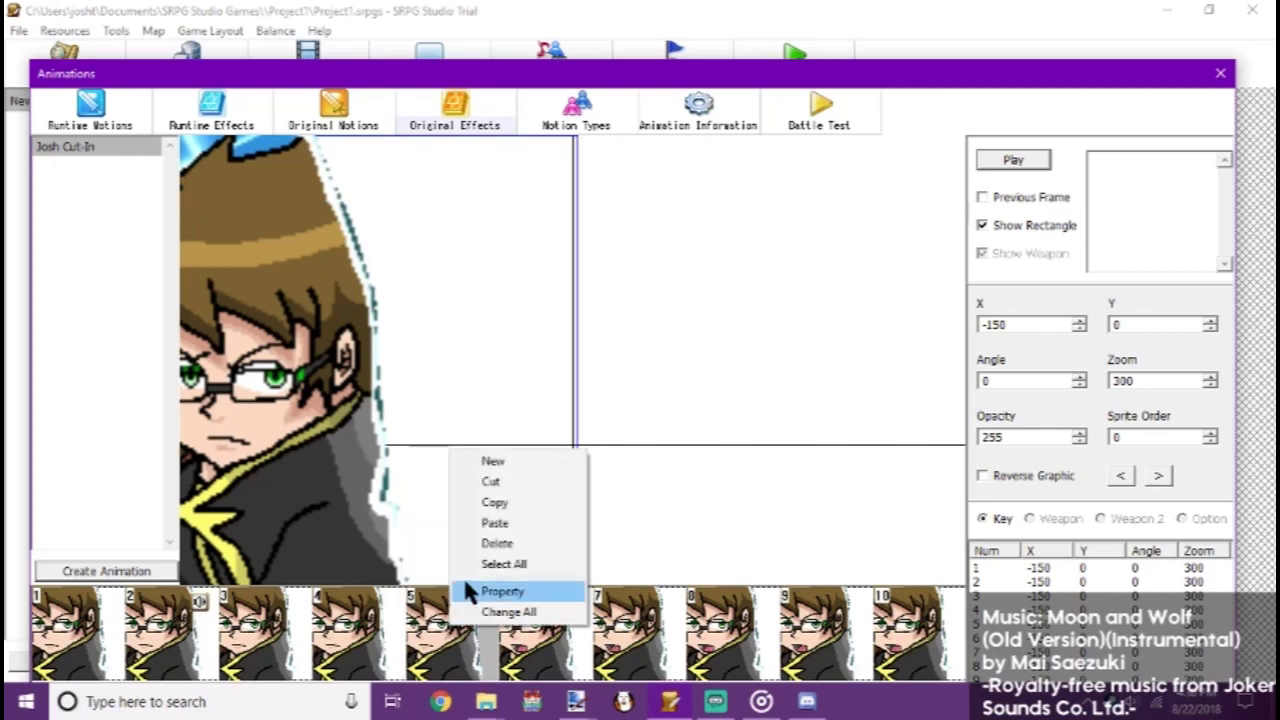
{"action": "left_click", "coordinate": [474, 518]}
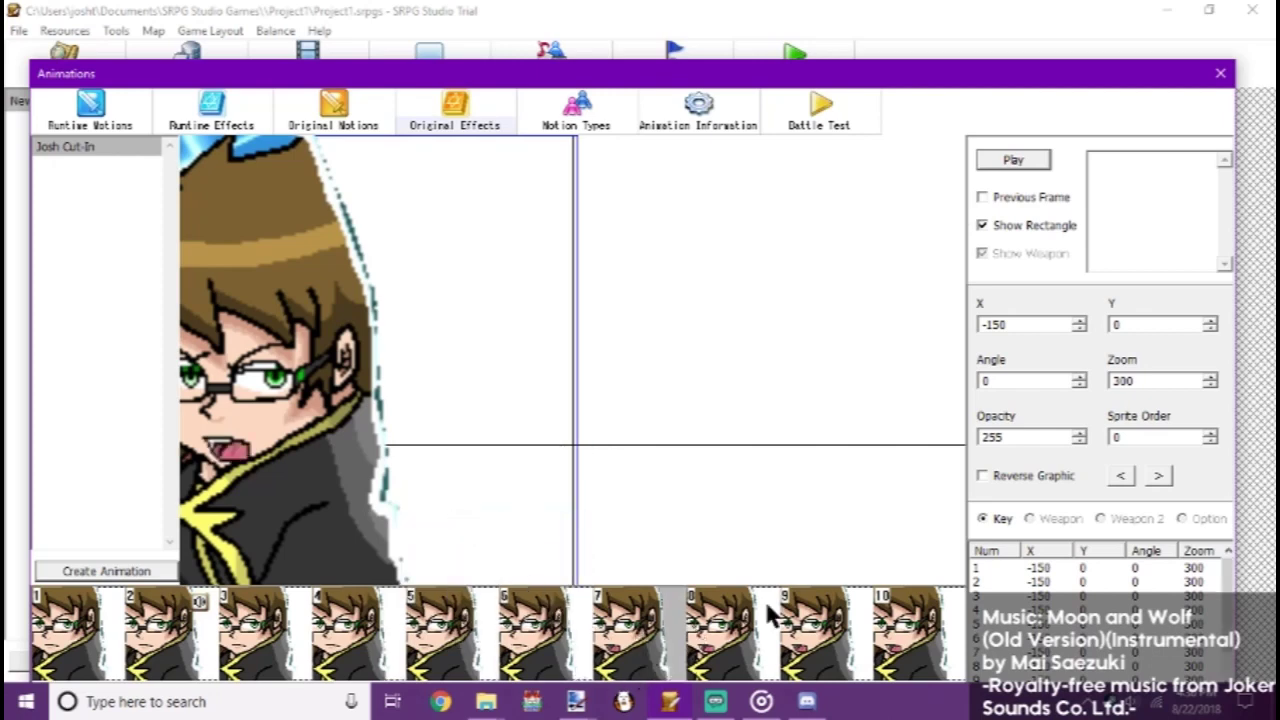
{"action": "right_click", "coordinate": [768, 606]}
{"action": "left_click", "coordinate": [825, 483]}
{"action": "right_click", "coordinate": [738, 610]}
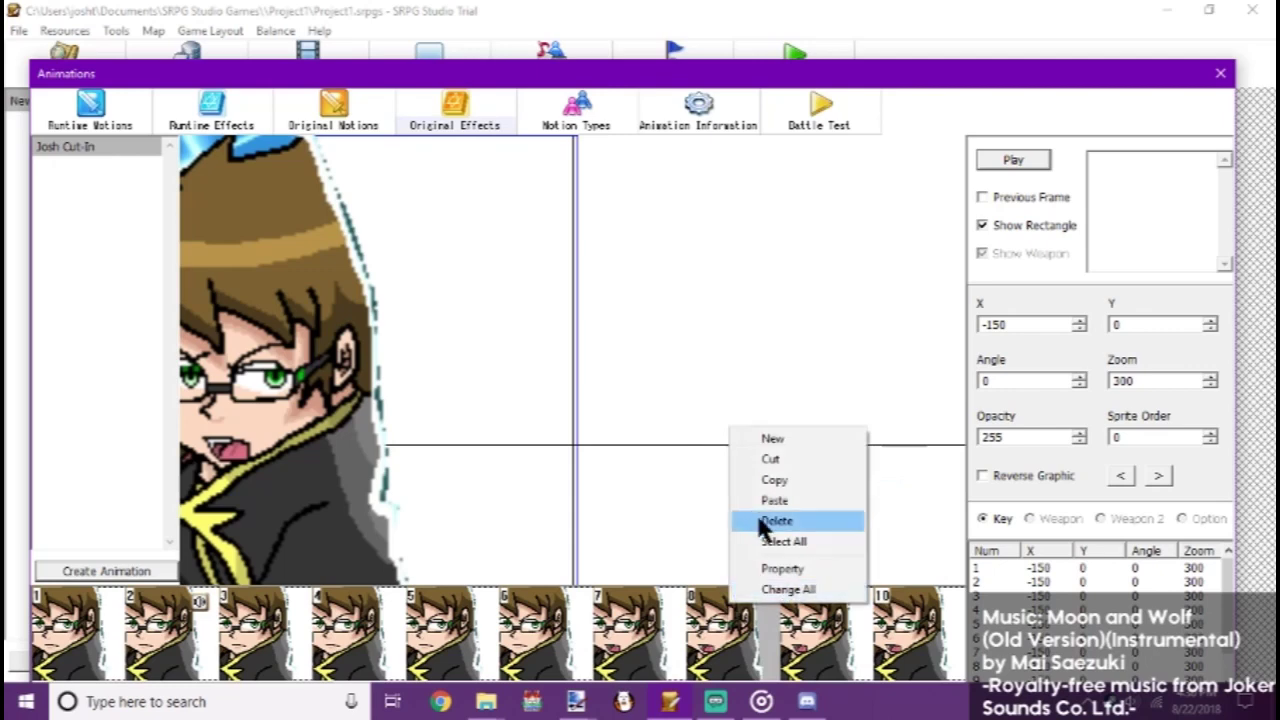
{"action": "left_click", "coordinate": [768, 512]}
{"action": "left_click", "coordinate": [792, 513]}
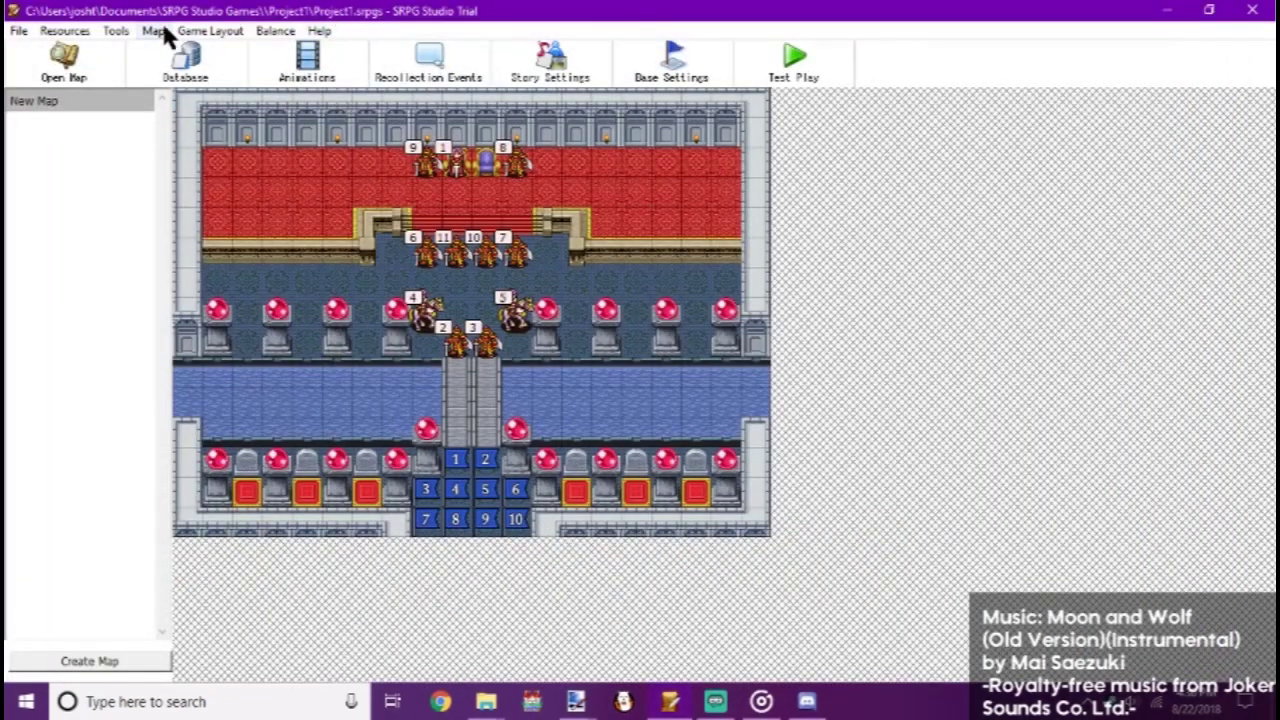
- In the Database, open Charlie's Details Cut-in (Skill) settings and select Absorption
{"action": "left_click", "coordinate": [185, 60]}
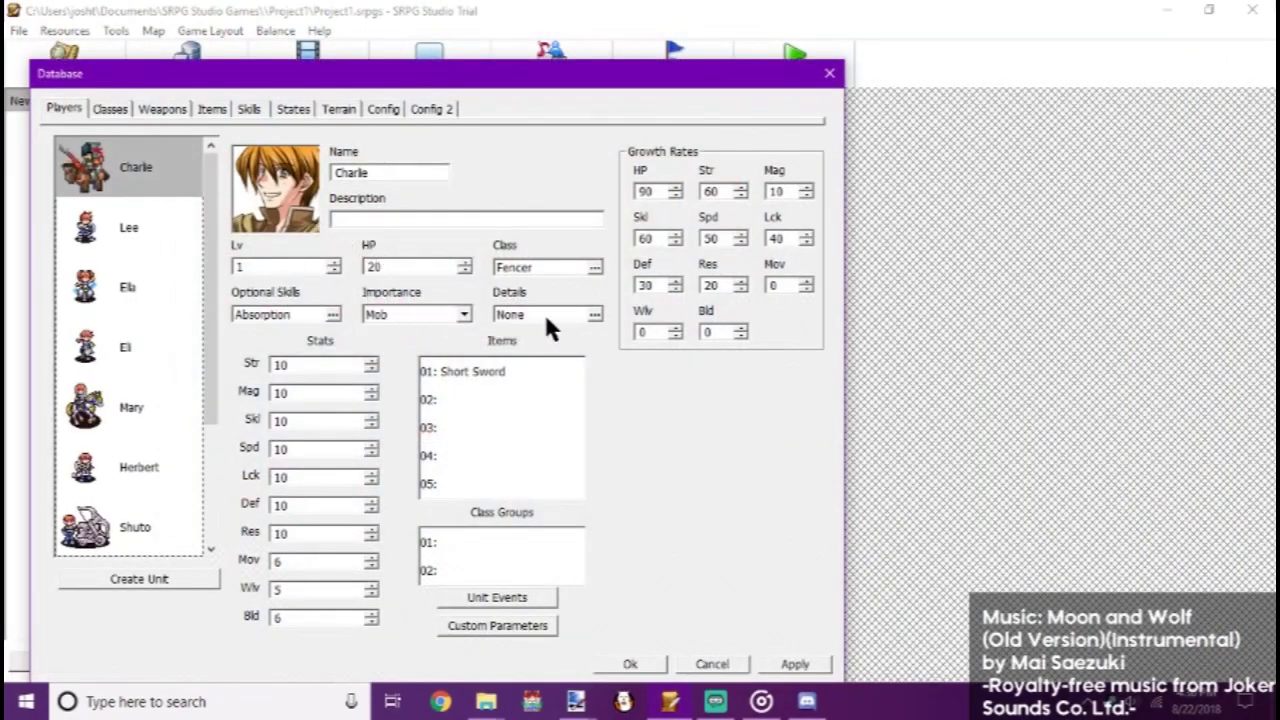
{"action": "left_click", "coordinate": [546, 318]}
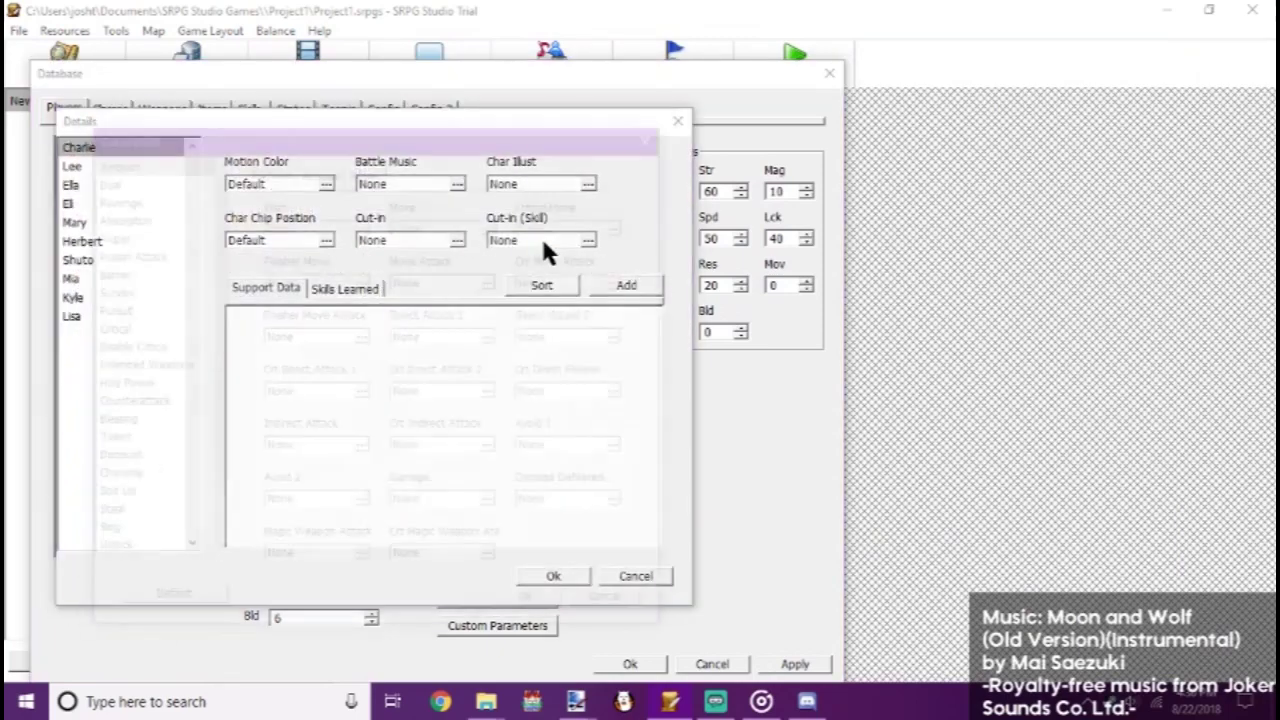
{"action": "left_click", "coordinate": [541, 240]}
{"action": "left_click", "coordinate": [118, 215]}
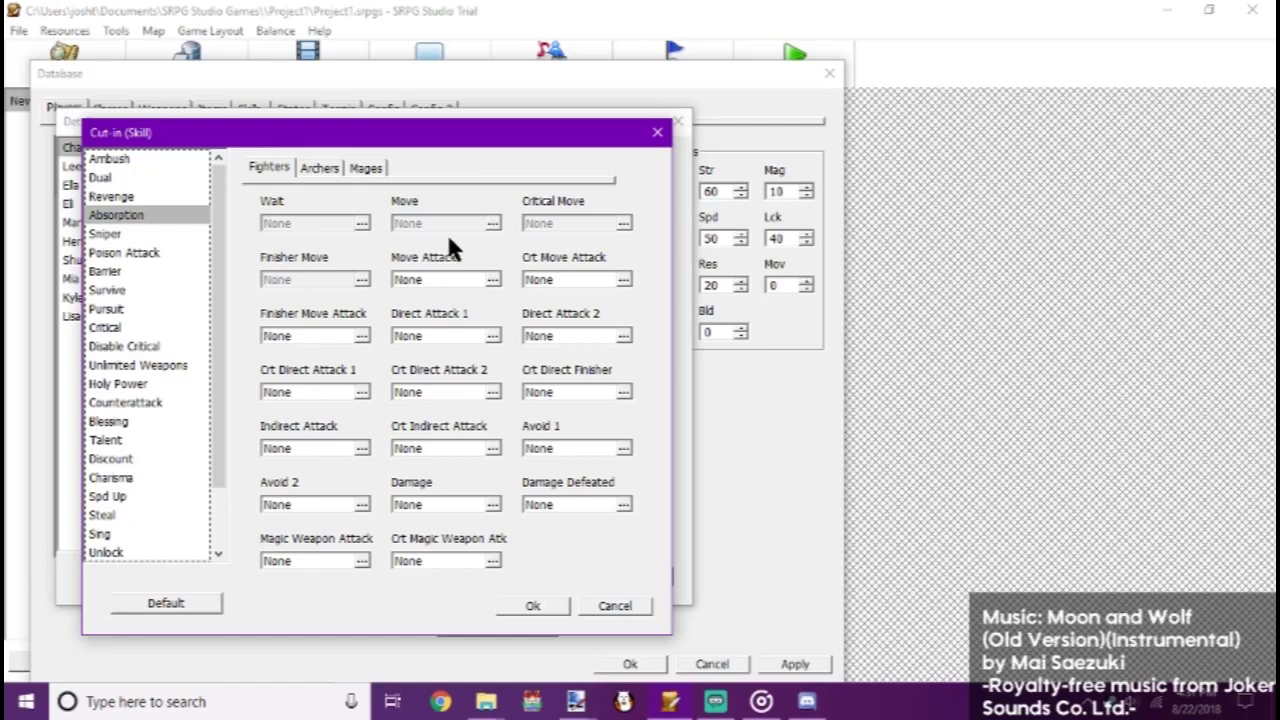
- Set Crt Move Attack, Move Attack and Finisher Move Attack cut-ins to Josh Cut-In
{"action": "left_click", "coordinate": [553, 279]}
{"action": "scroll", "coordinate": [180, 300], "scroll_direction": "down", "scroll_amount": 10}
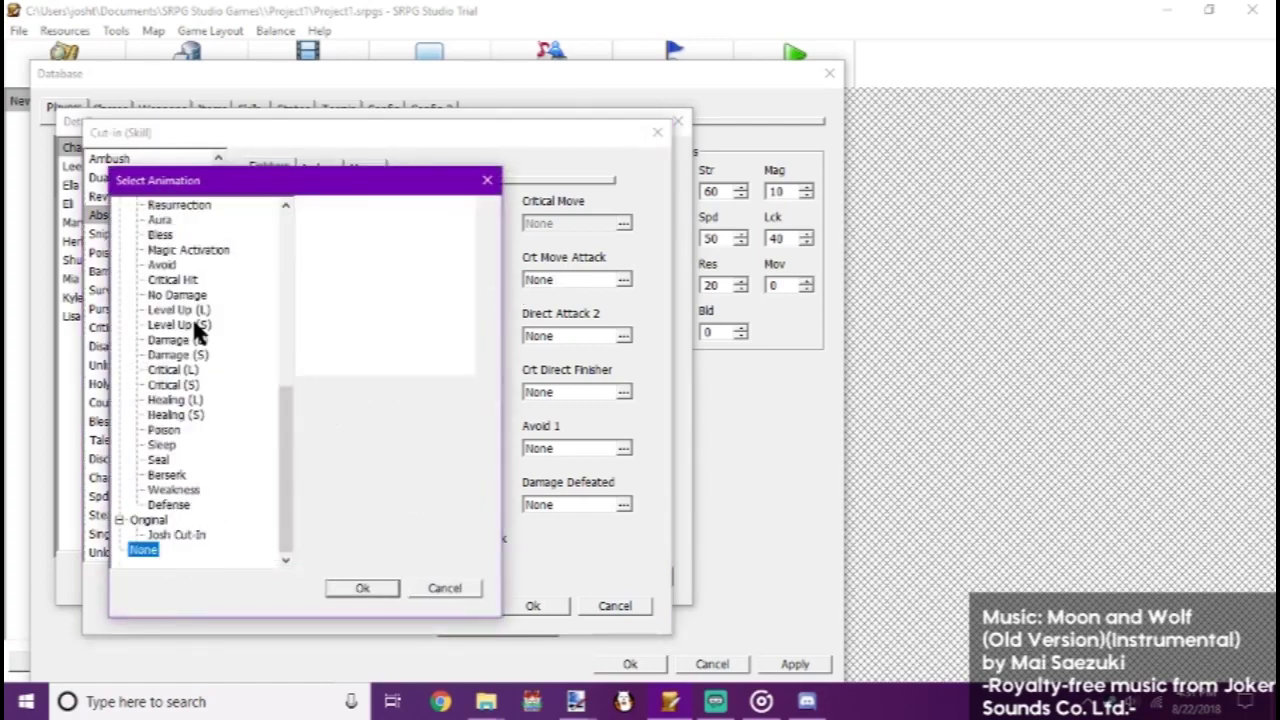
{"action": "left_click", "coordinate": [175, 535]}
{"action": "left_click", "coordinate": [362, 588]}
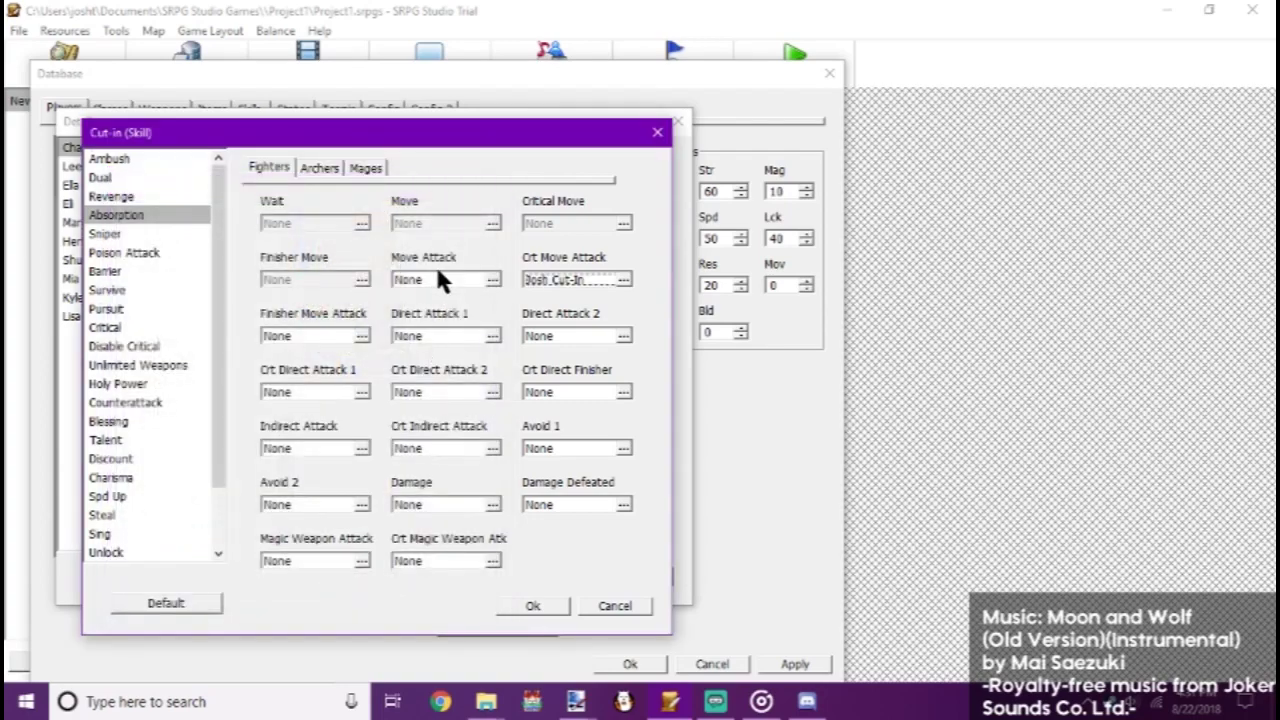
{"action": "left_click", "coordinate": [437, 277]}
{"action": "scroll", "coordinate": [192, 440], "scroll_direction": "down", "scroll_amount": 10}
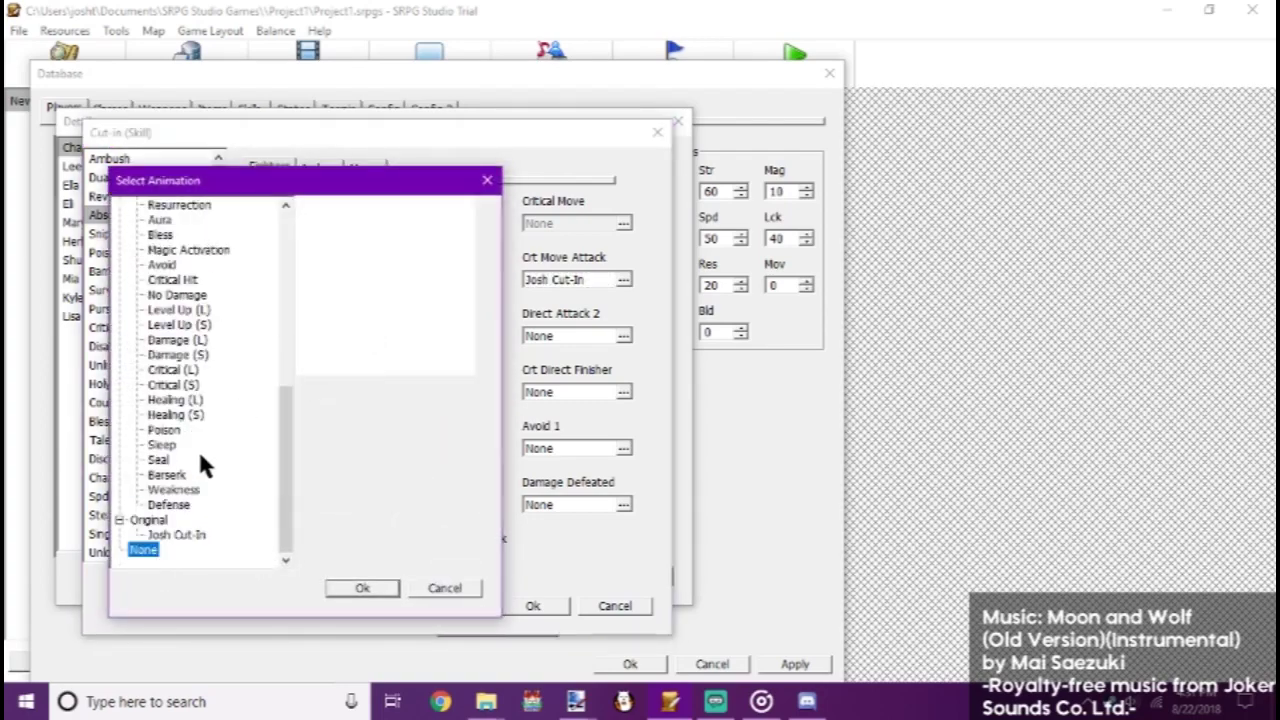
{"action": "left_click", "coordinate": [190, 536]}
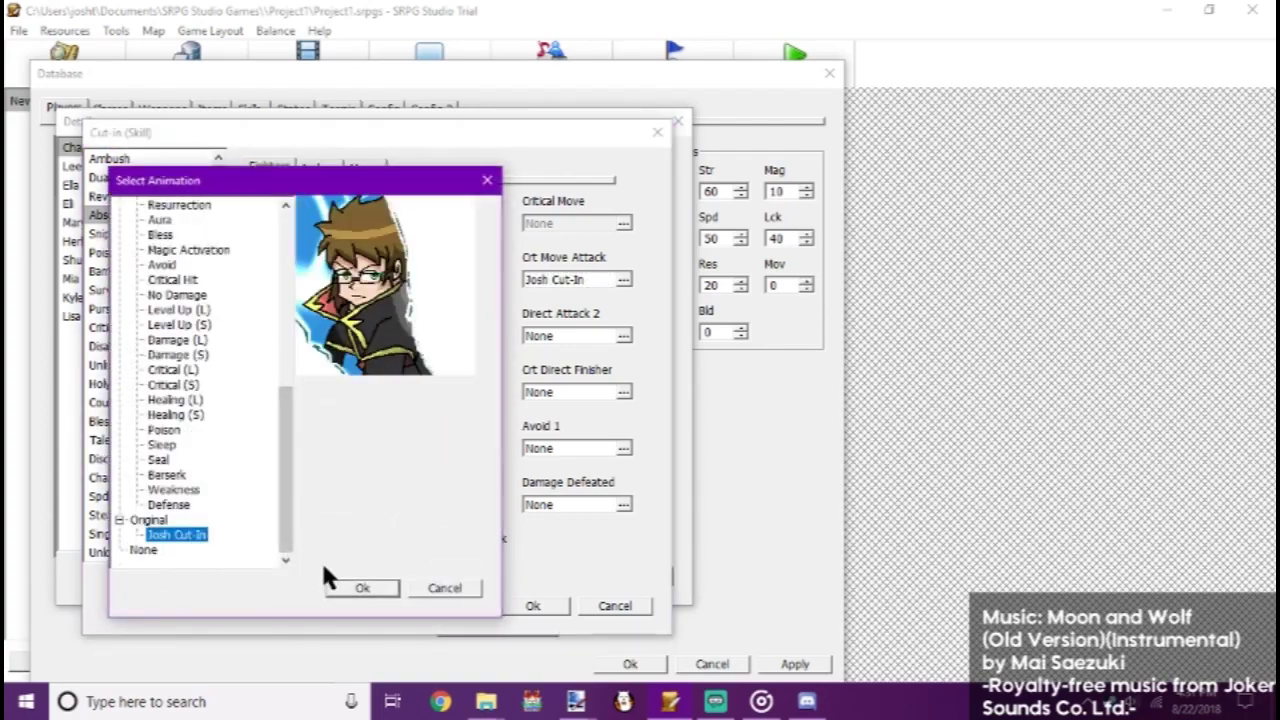
{"action": "left_click", "coordinate": [350, 584]}
{"action": "left_click", "coordinate": [311, 336]}
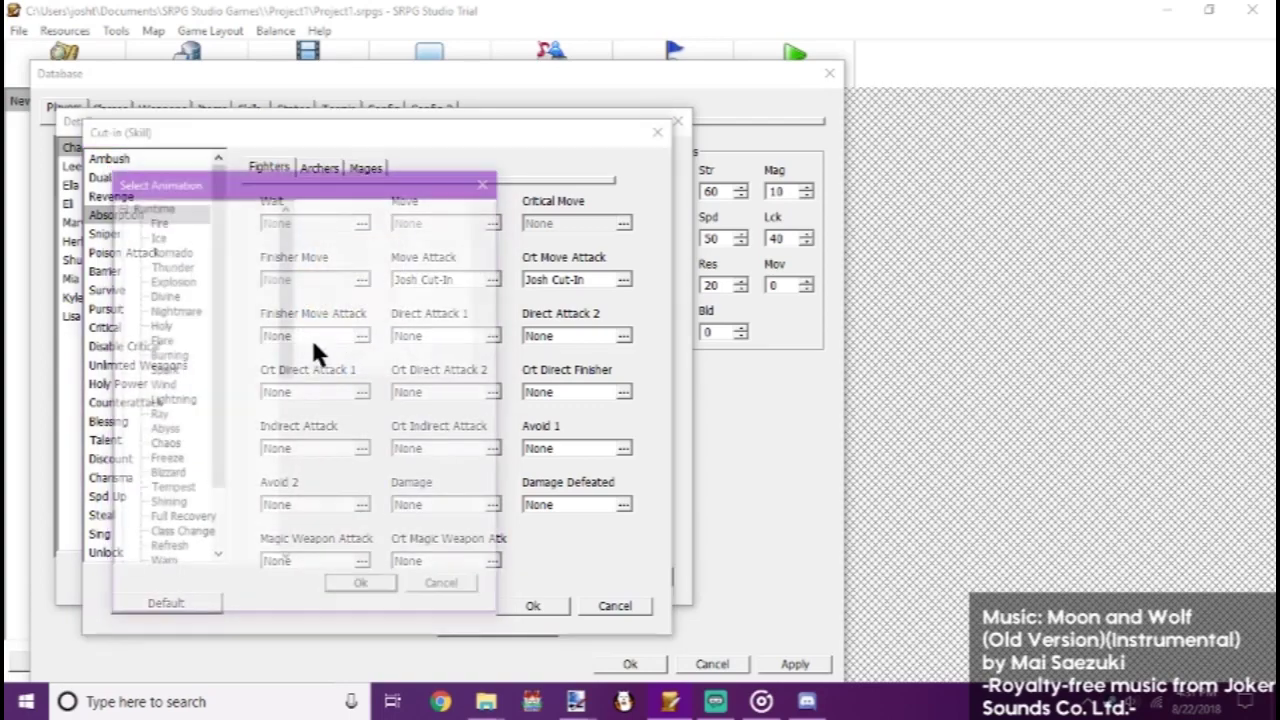
{"action": "scroll", "coordinate": [228, 467], "scroll_direction": "down", "scroll_amount": 5}
{"action": "scroll", "coordinate": [228, 467], "scroll_direction": "down", "scroll_amount": 5}
{"action": "left_click", "coordinate": [178, 531]}
{"action": "left_click", "coordinate": [360, 588]}
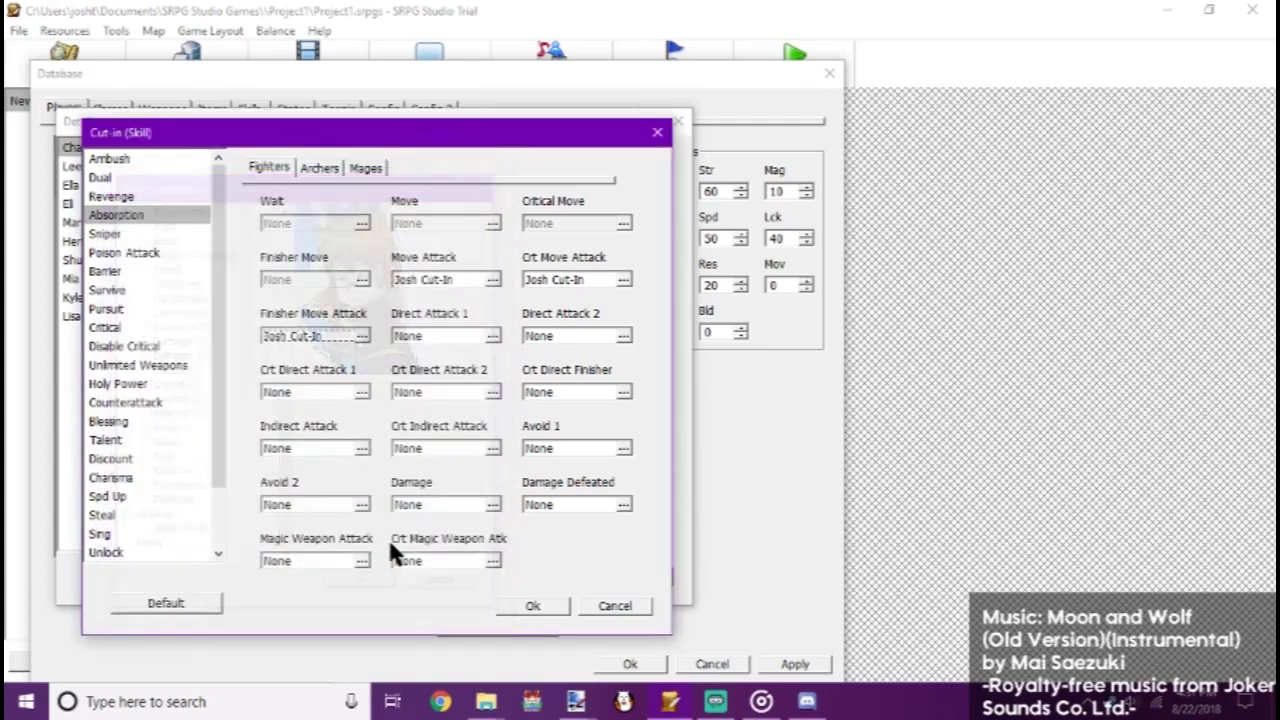
- Set Direct Attack 1 and Direct Attack 2 cut-ins to Josh Cut-In
{"action": "left_click", "coordinate": [410, 335]}
{"action": "scroll", "coordinate": [215, 434], "scroll_direction": "down", "scroll_amount": 5}
{"action": "left_click", "coordinate": [176, 535]}
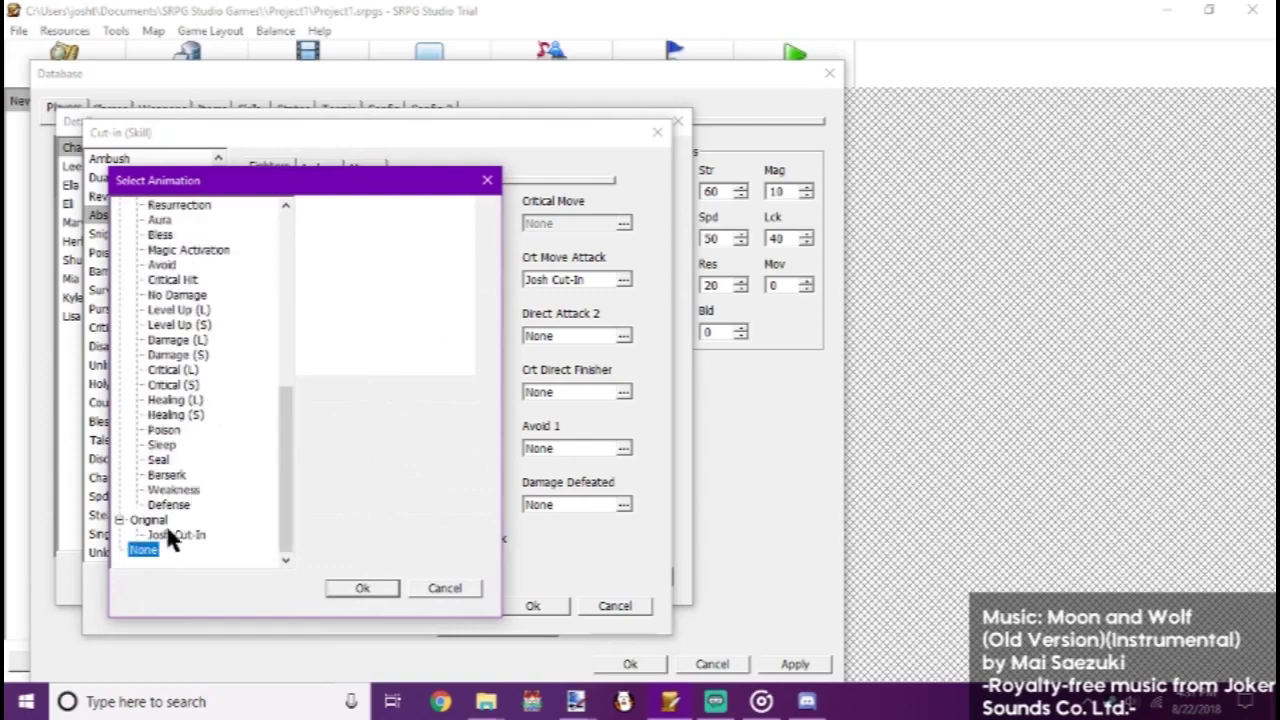
{"action": "left_click", "coordinate": [362, 588]}
{"action": "left_click", "coordinate": [466, 360]}
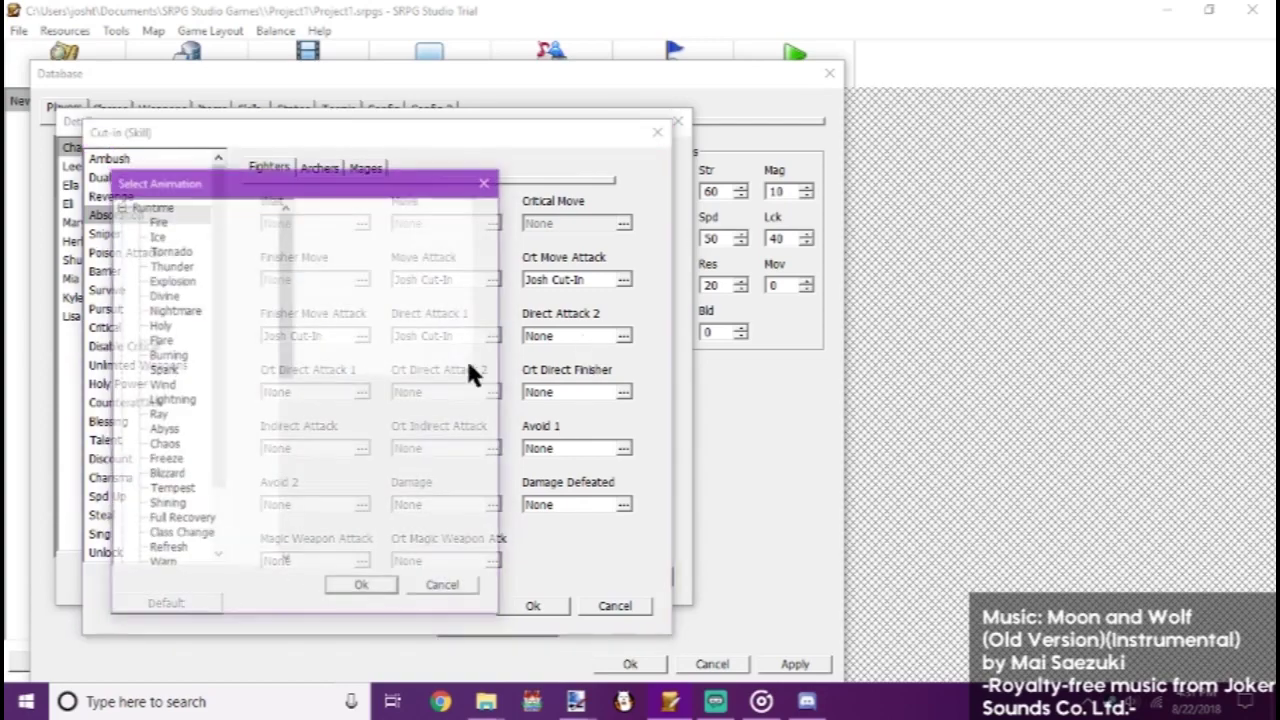
{"action": "scroll", "coordinate": [210, 450], "scroll_direction": "down", "scroll_amount": 10}
{"action": "left_click", "coordinate": [181, 545]}
{"action": "left_click", "coordinate": [178, 535]}
{"action": "left_click", "coordinate": [360, 588]}
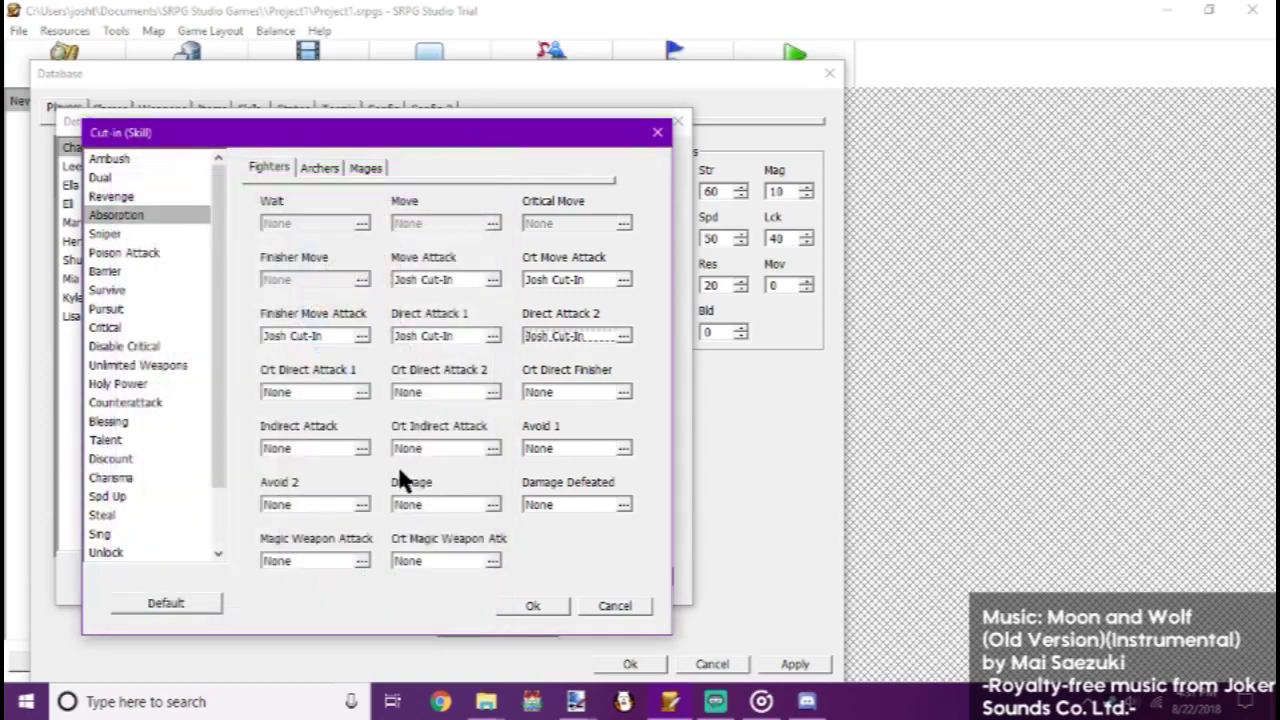
- Set Crt Direct Attack 1, Crt Direct Attack 2 and Crt Direct Finisher to Josh Cut-In
{"action": "left_click", "coordinate": [322, 392]}
{"action": "scroll", "coordinate": [256, 482], "scroll_direction": "down", "scroll_amount": 10}
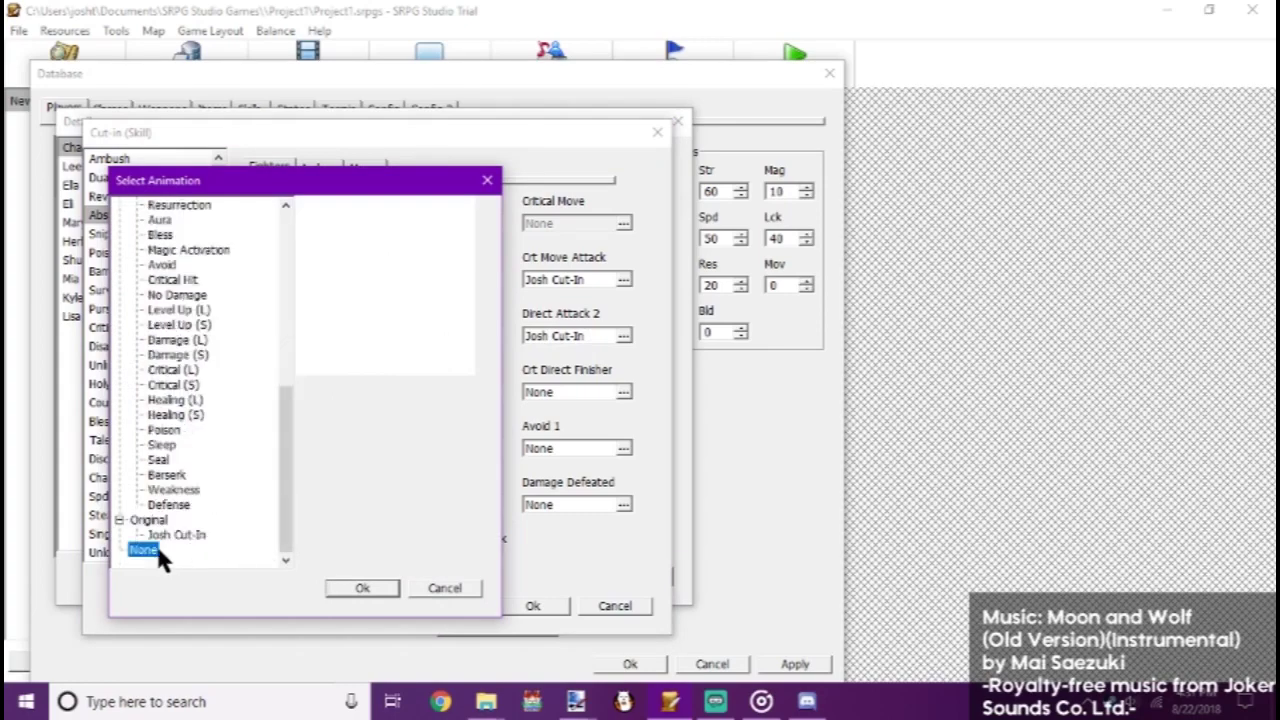
{"action": "left_click", "coordinate": [176, 535]}
{"action": "left_click", "coordinate": [350, 587]}
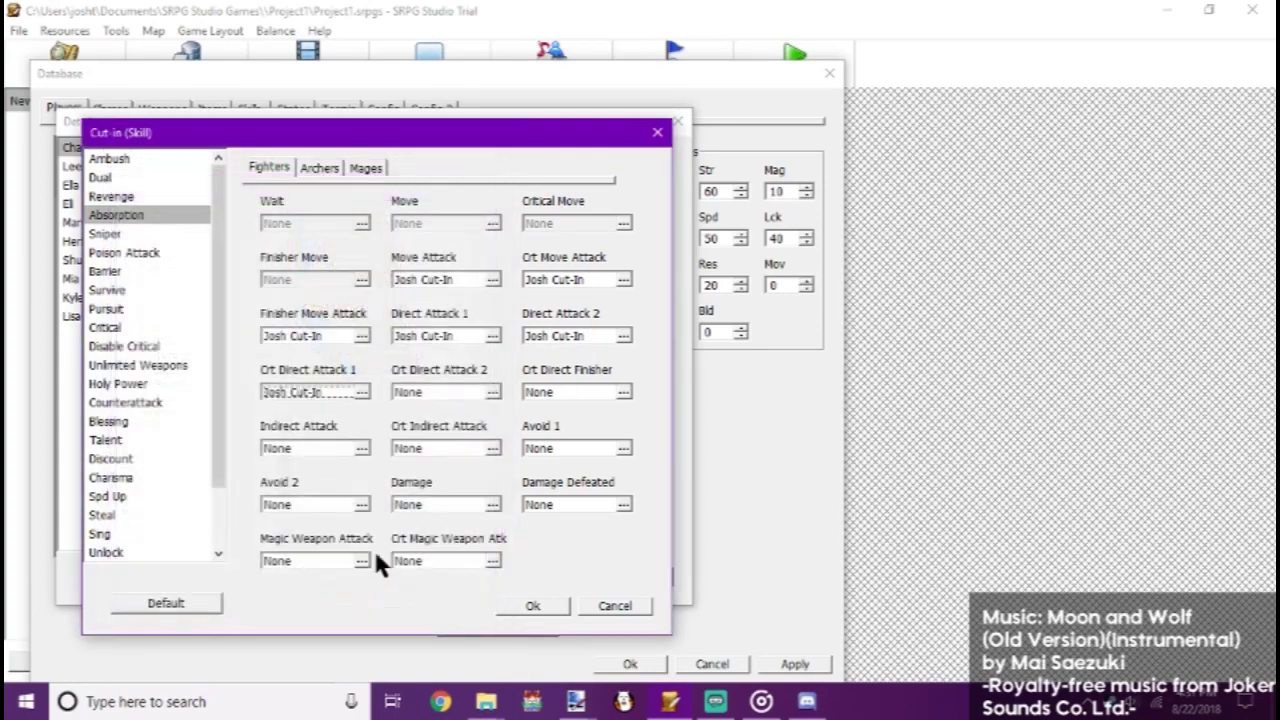
{"action": "left_click", "coordinate": [451, 391]}
{"action": "scroll", "coordinate": [245, 445], "scroll_direction": "down", "scroll_amount": 10}
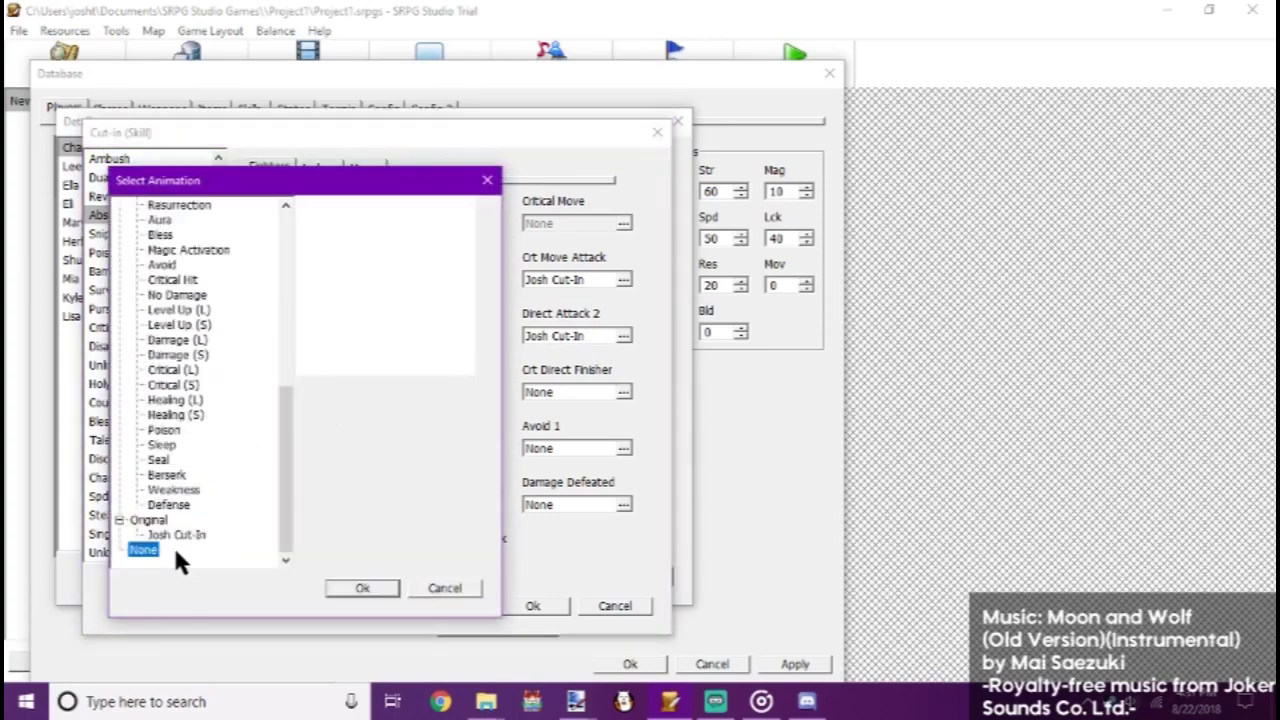
{"action": "left_click", "coordinate": [176, 535]}
{"action": "left_click", "coordinate": [352, 589]}
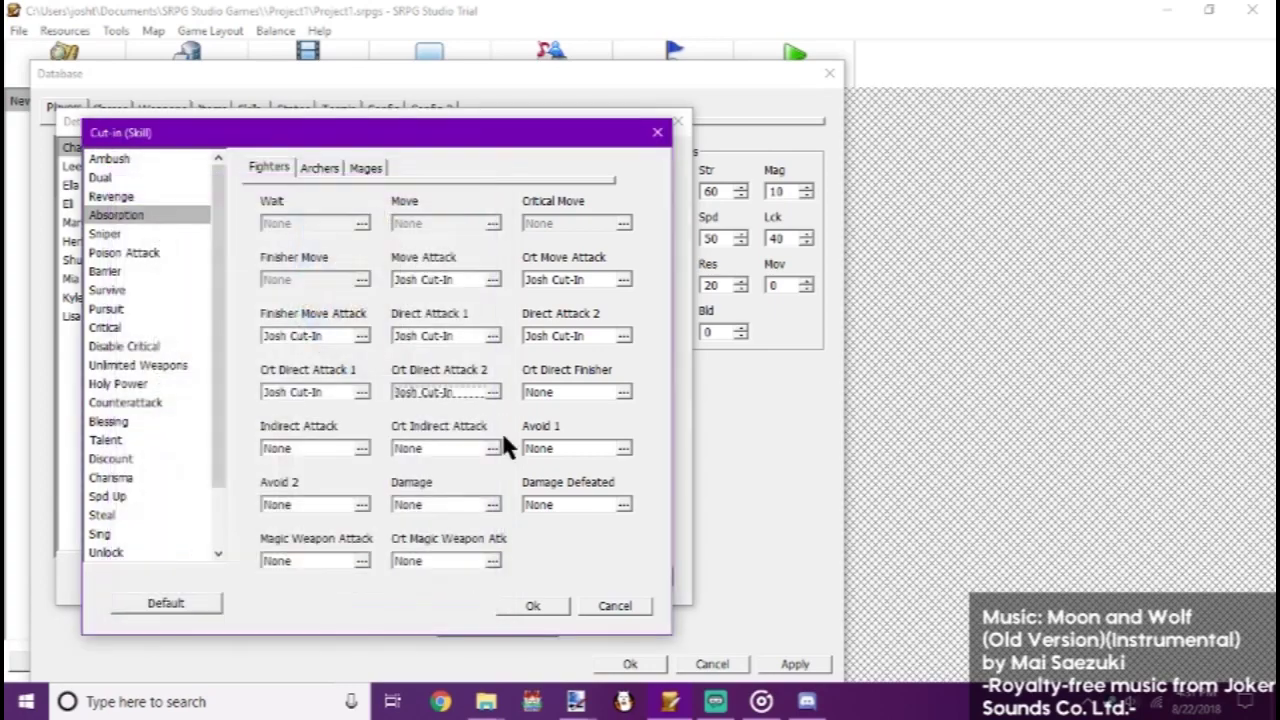
{"action": "left_click", "coordinate": [573, 392]}
{"action": "scroll", "coordinate": [200, 440], "scroll_direction": "down", "scroll_amount": 10}
{"action": "left_click", "coordinate": [176, 535]}
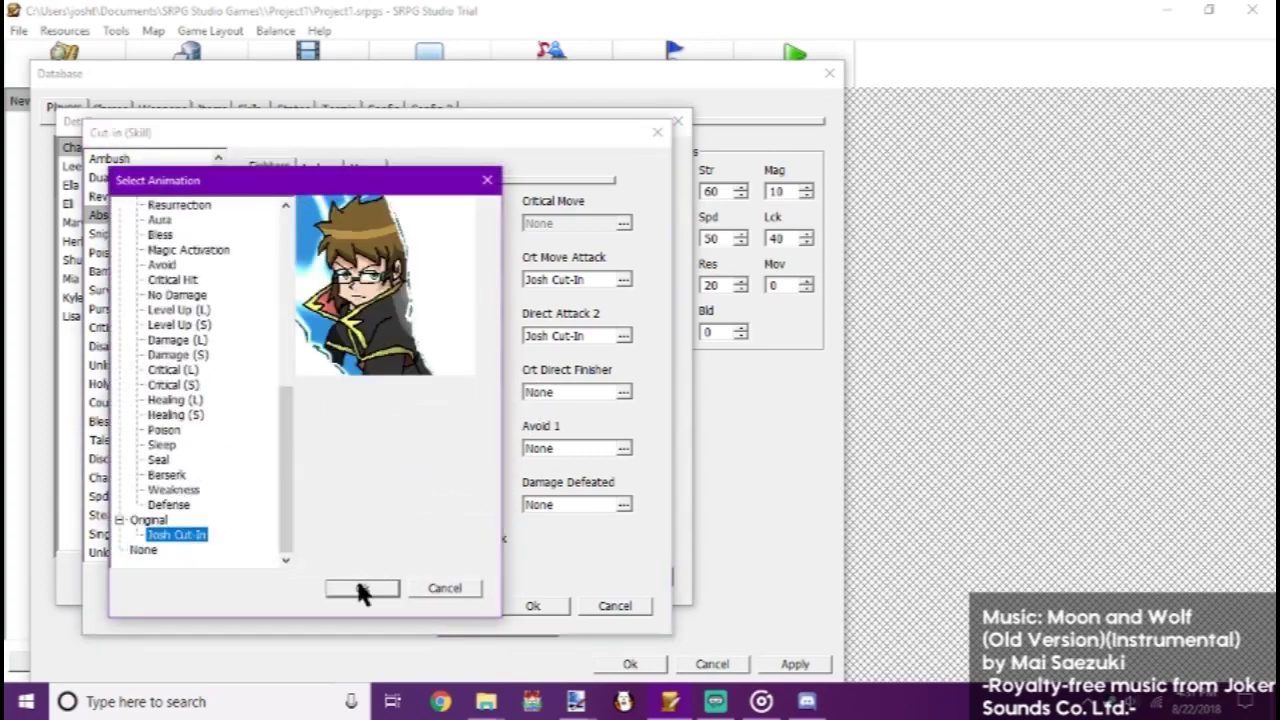
{"action": "left_click", "coordinate": [360, 587]}
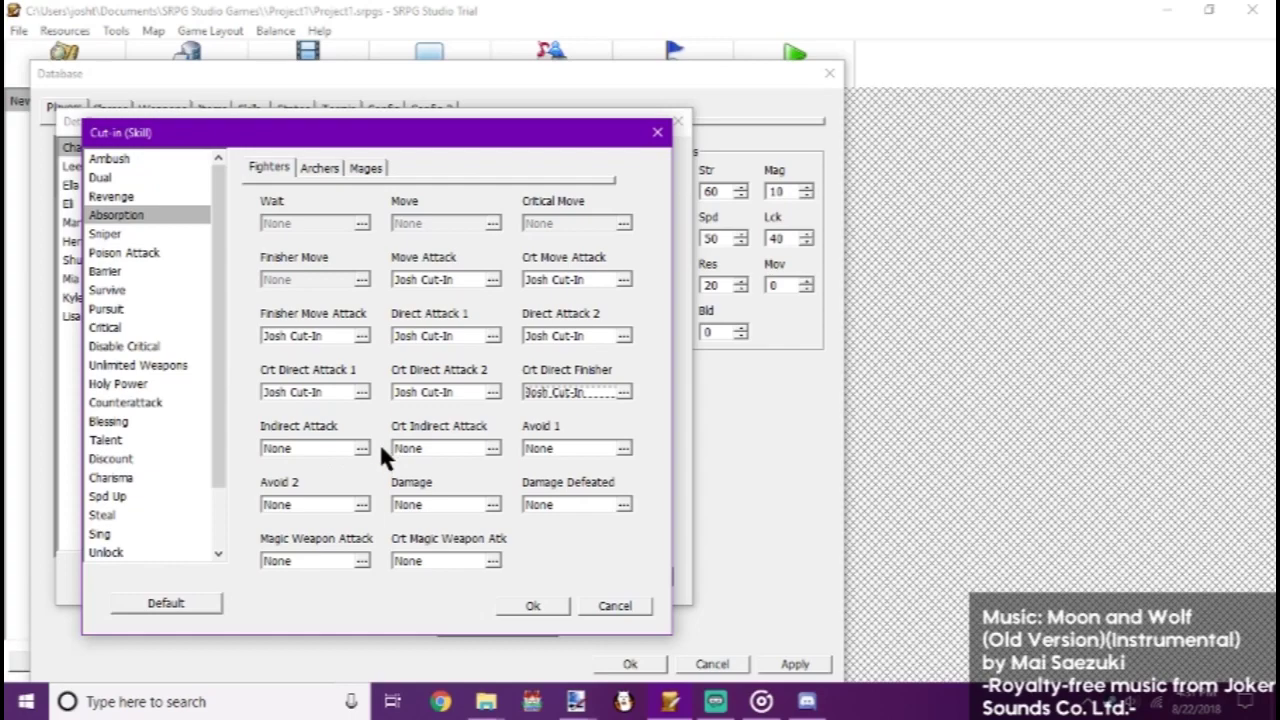
- Set Indirect Attack and Crt Indirect Attack cut-ins to Josh Cut-In
{"action": "left_click", "coordinate": [350, 452]}
{"action": "scroll", "coordinate": [195, 480], "scroll_direction": "down", "scroll_amount": 10}
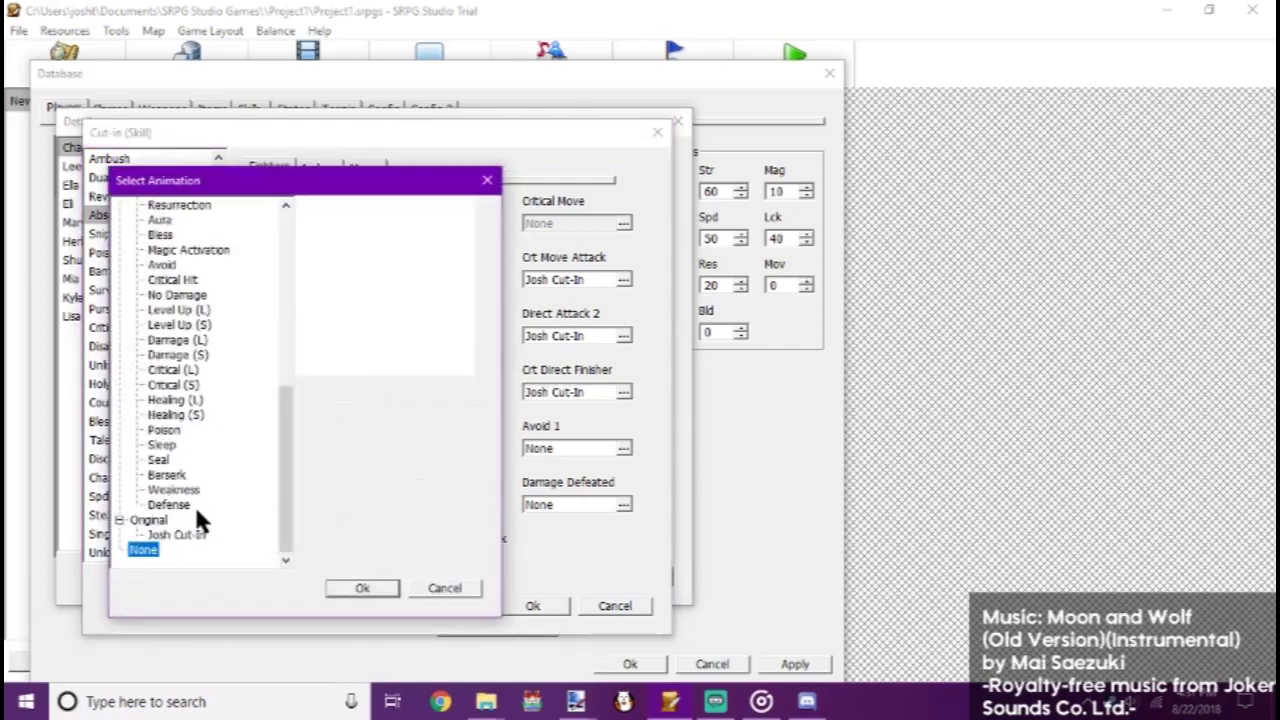
{"action": "left_click", "coordinate": [176, 535]}
{"action": "left_click", "coordinate": [360, 588]}
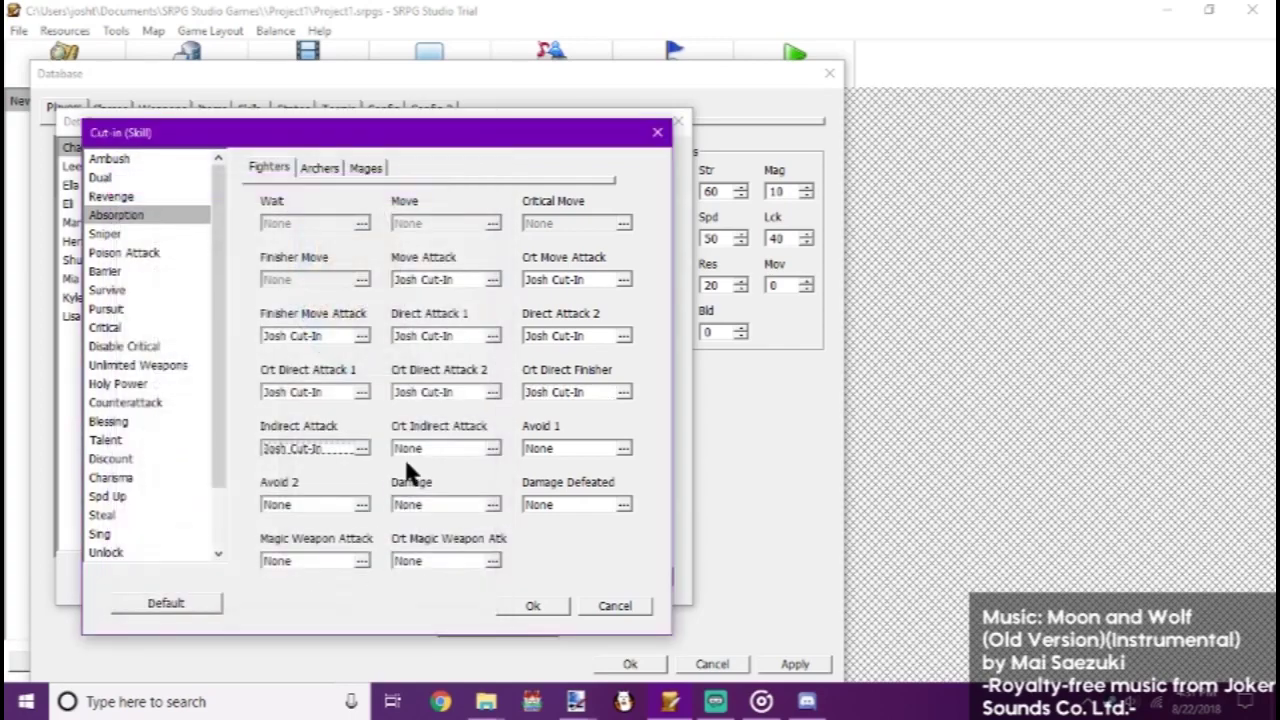
{"action": "left_click", "coordinate": [337, 450]}
{"action": "left_click", "coordinate": [415, 588]}
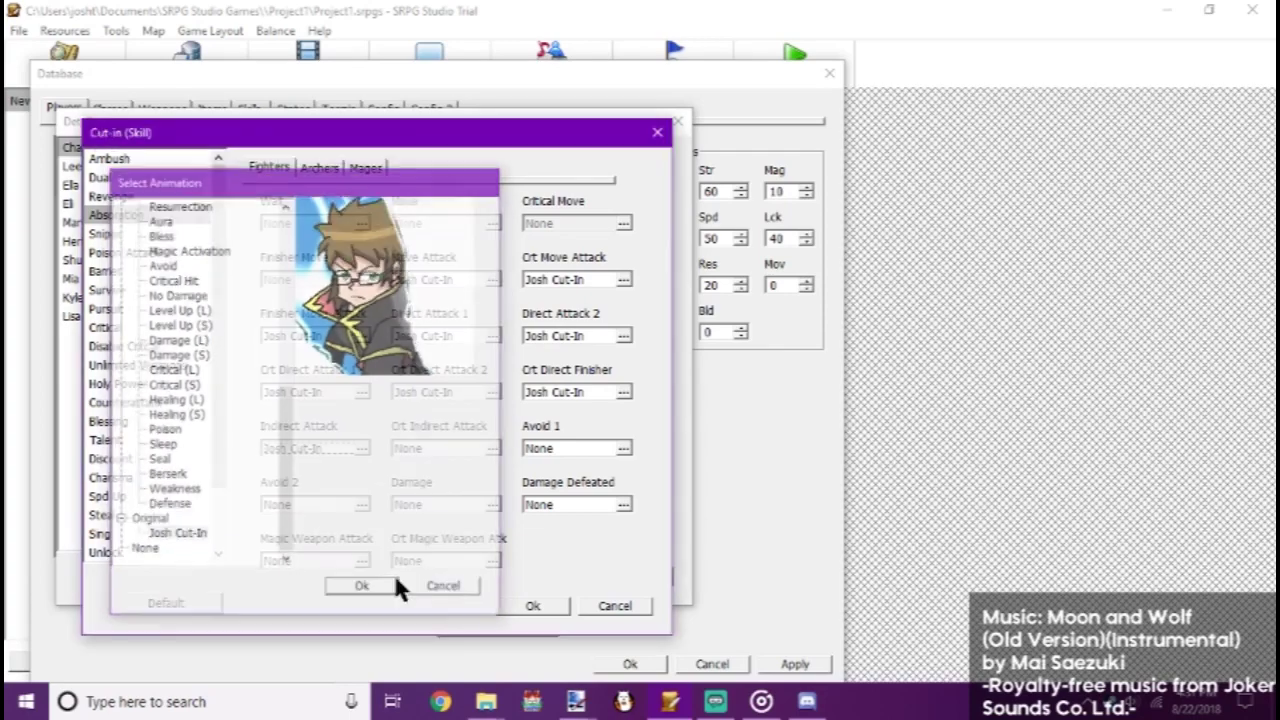
{"action": "left_click", "coordinate": [466, 450]}
{"action": "scroll", "coordinate": [205, 525], "scroll_direction": "down", "scroll_amount": 5}
{"action": "scroll", "coordinate": [195, 527], "scroll_direction": "down", "scroll_amount": 3}
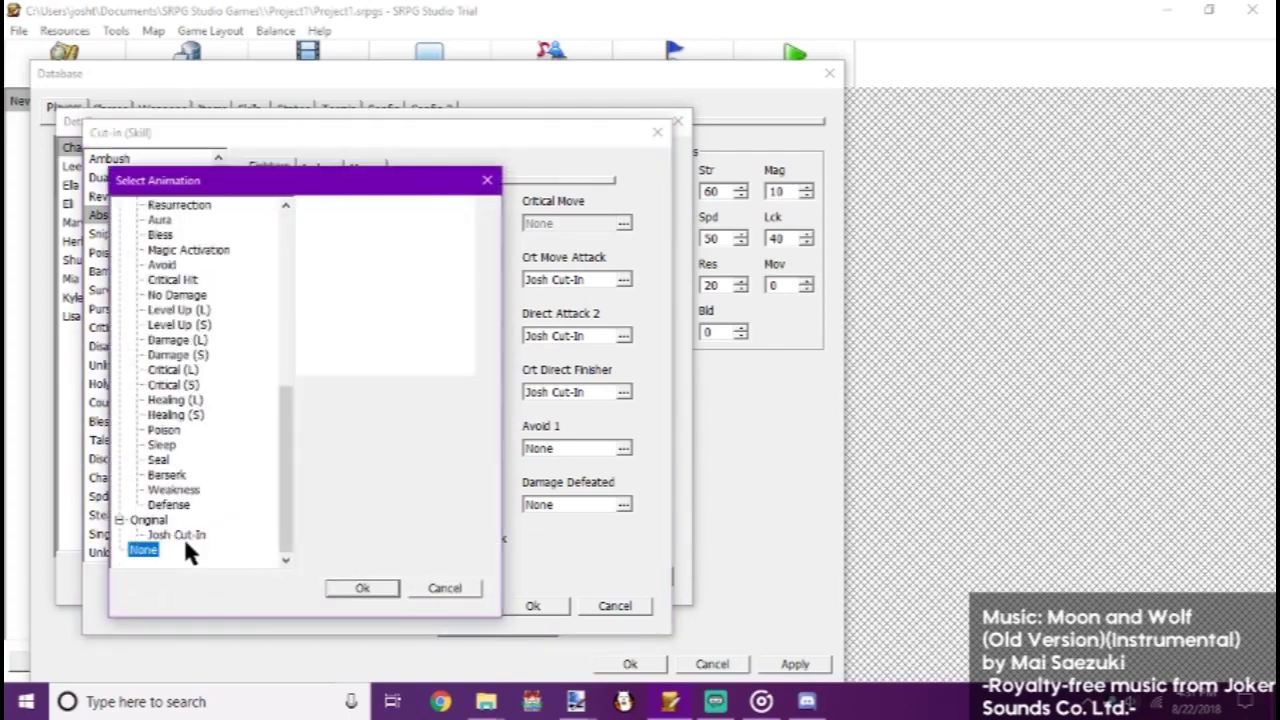
{"action": "left_click", "coordinate": [185, 533]}
{"action": "left_click", "coordinate": [355, 588]}
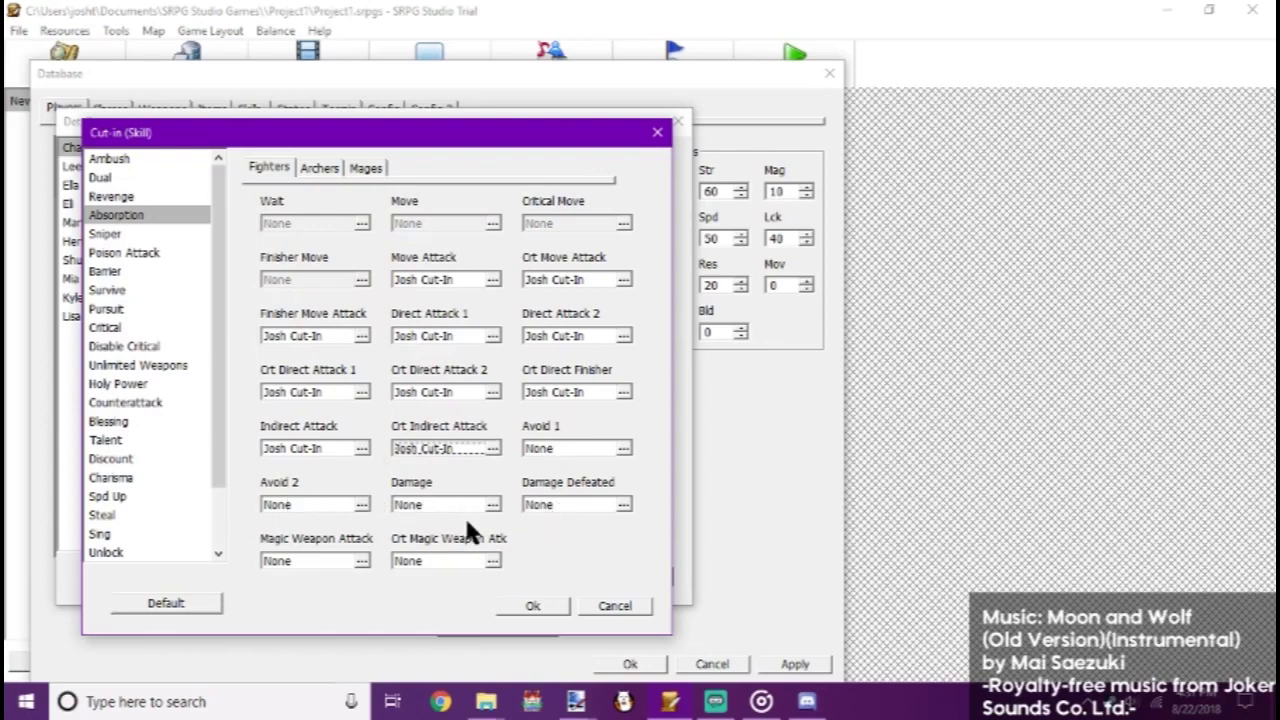
- Set Magic Weapon Attack and critical Magic Weapon Attack cut-ins to Josh Cut-In
{"action": "left_click", "coordinate": [326, 561]}
{"action": "scroll", "coordinate": [254, 521], "scroll_direction": "down", "scroll_amount": 8}
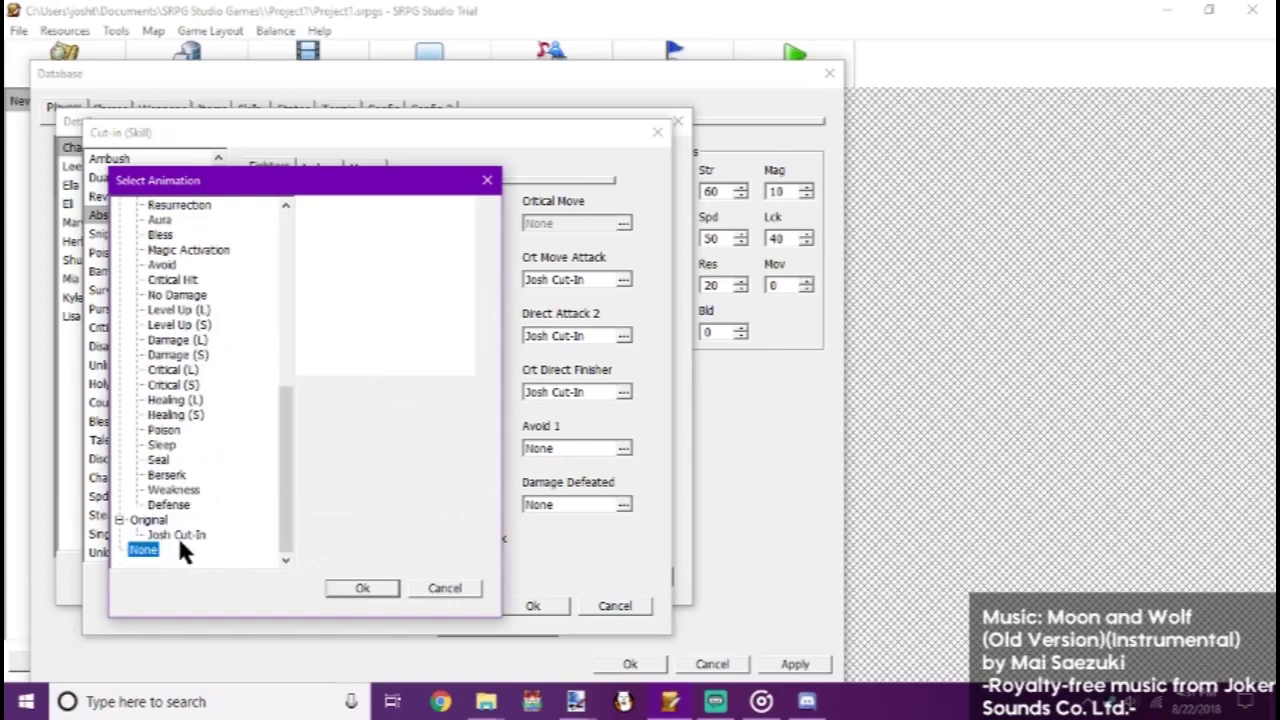
{"action": "left_click", "coordinate": [177, 534]}
{"action": "left_click", "coordinate": [362, 588]}
{"action": "left_click", "coordinate": [465, 560]}
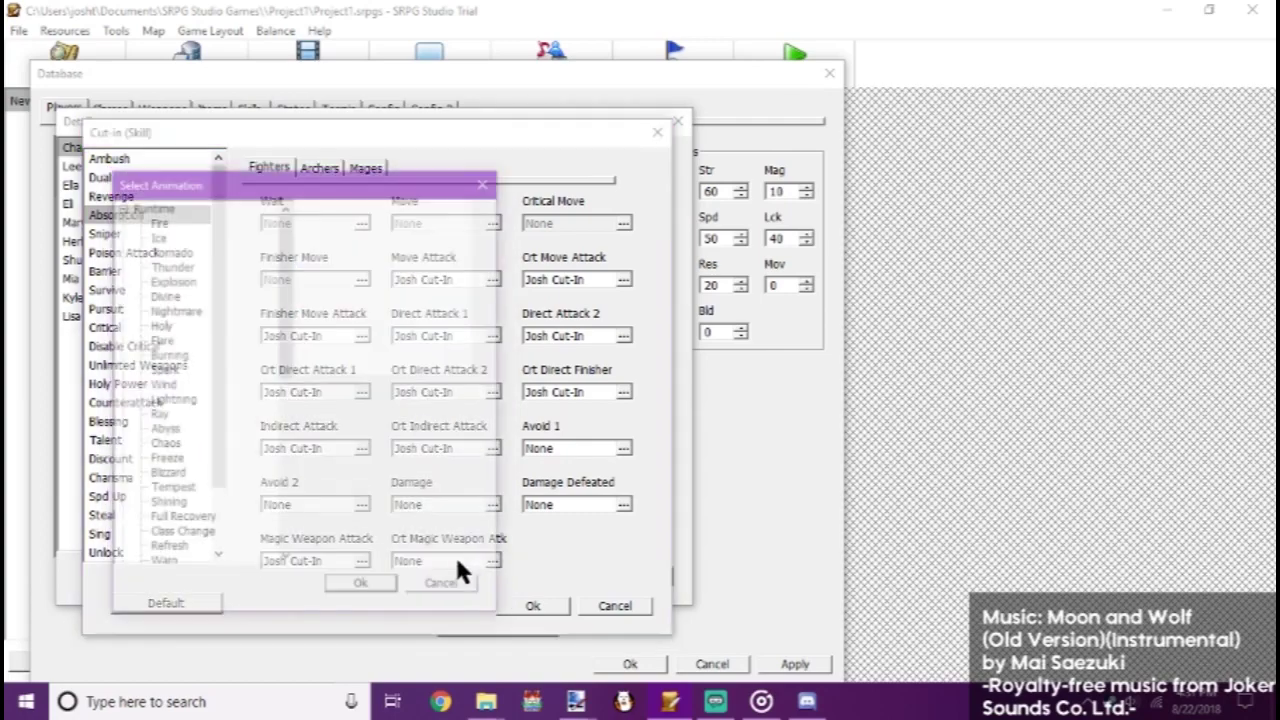
{"action": "scroll", "coordinate": [253, 519], "scroll_direction": "down", "scroll_amount": 8}
{"action": "left_click", "coordinate": [195, 537]}
{"action": "left_click", "coordinate": [362, 588]}
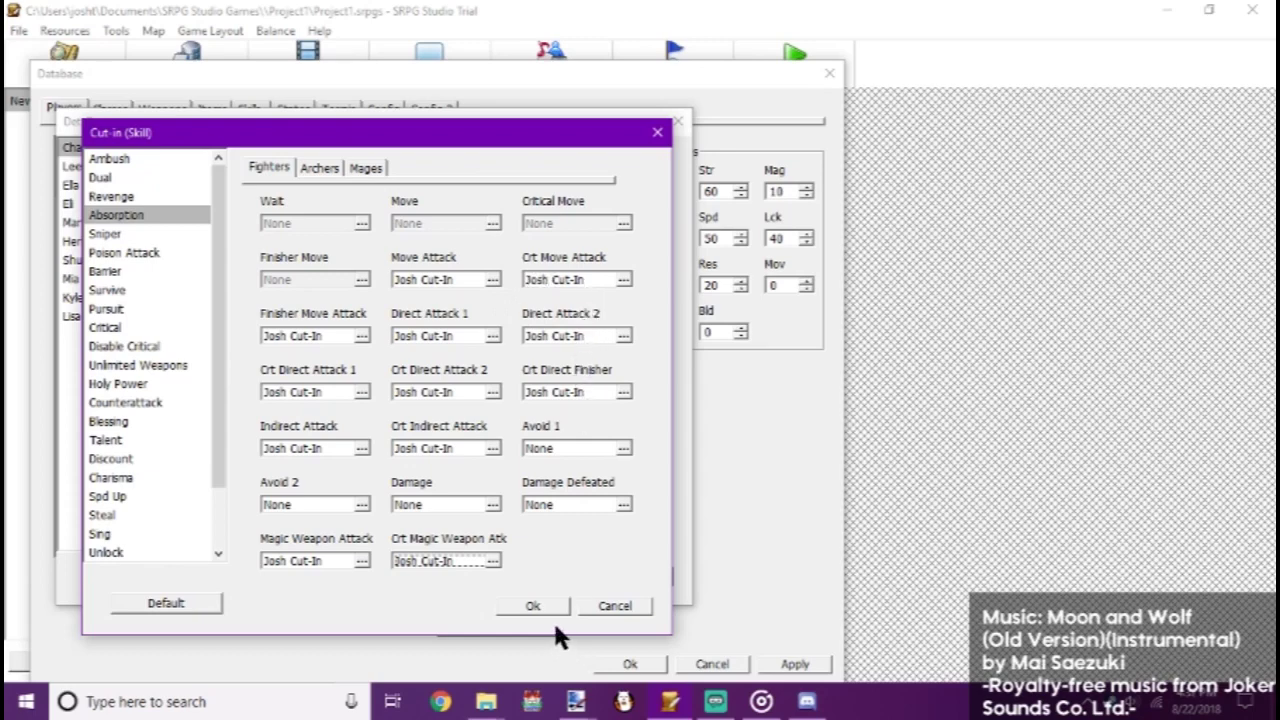
- Review the Archer and Mage cut-in tabs, then confirm the Absorption cut-in and Charlie's Details
{"action": "left_click", "coordinate": [320, 168]}
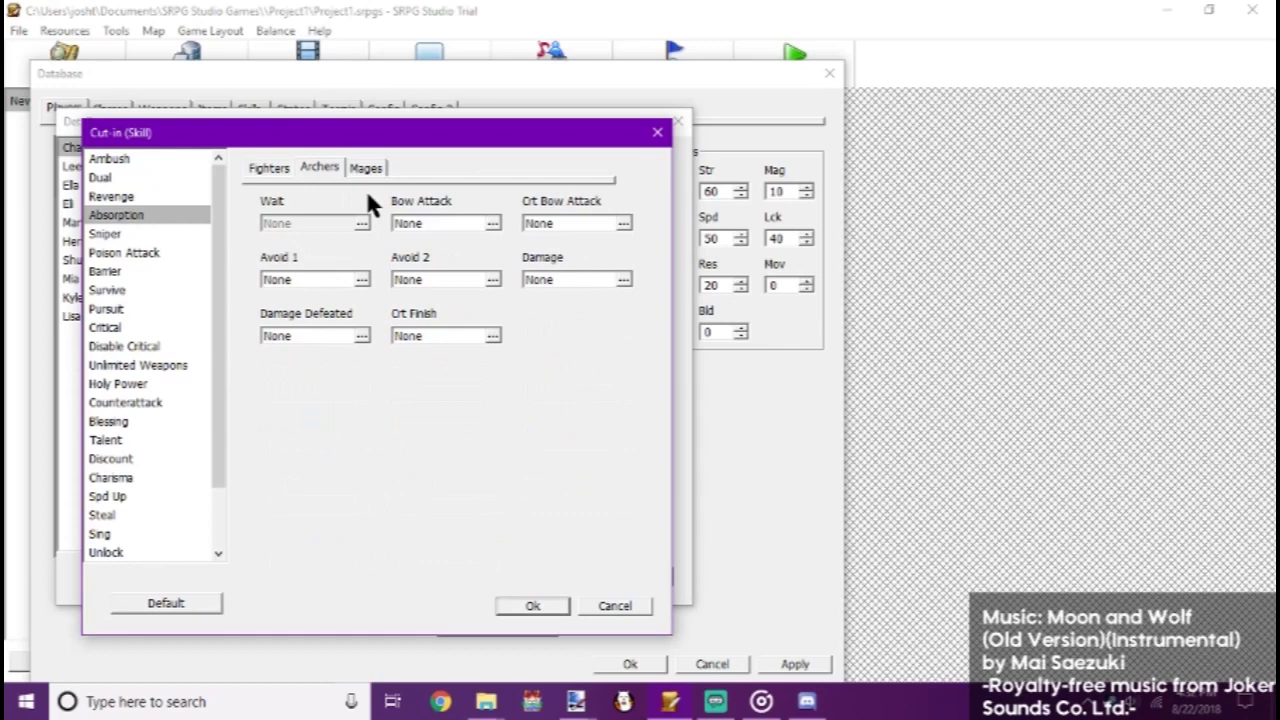
{"action": "left_click", "coordinate": [366, 170]}
{"action": "left_click", "coordinate": [328, 170]}
{"action": "left_click", "coordinate": [272, 170]}
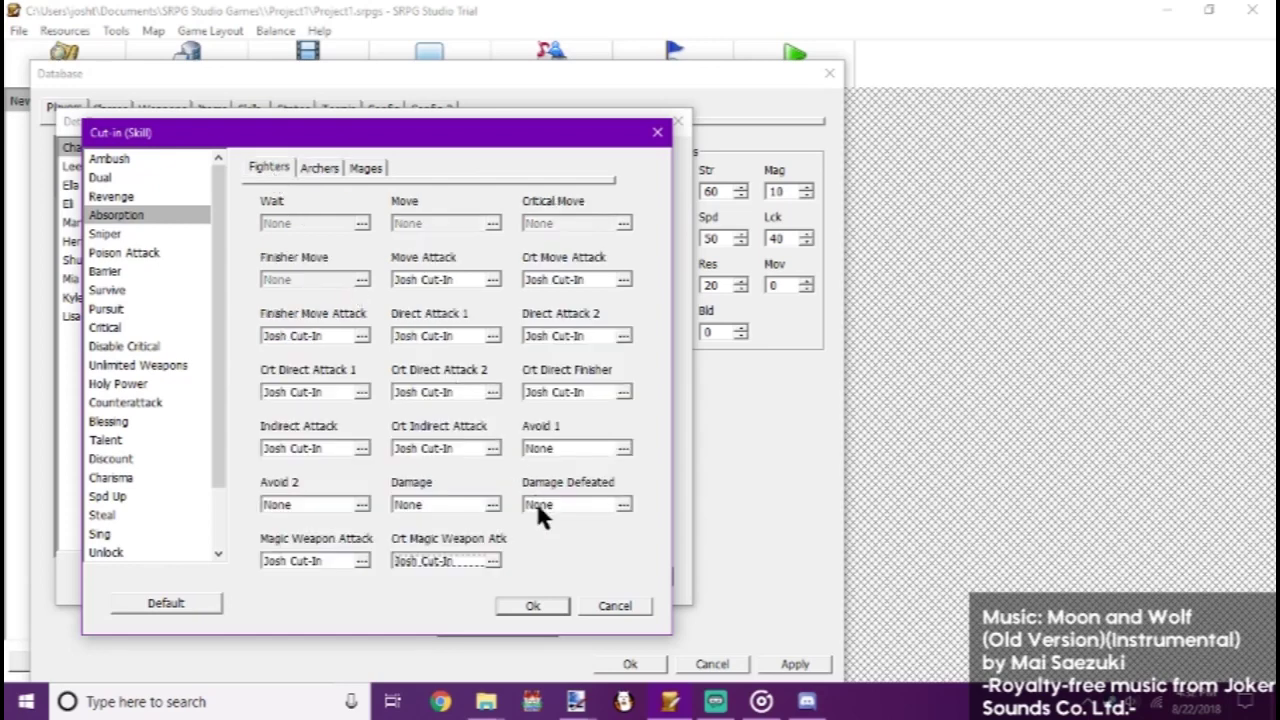
{"action": "left_click", "coordinate": [533, 606]}
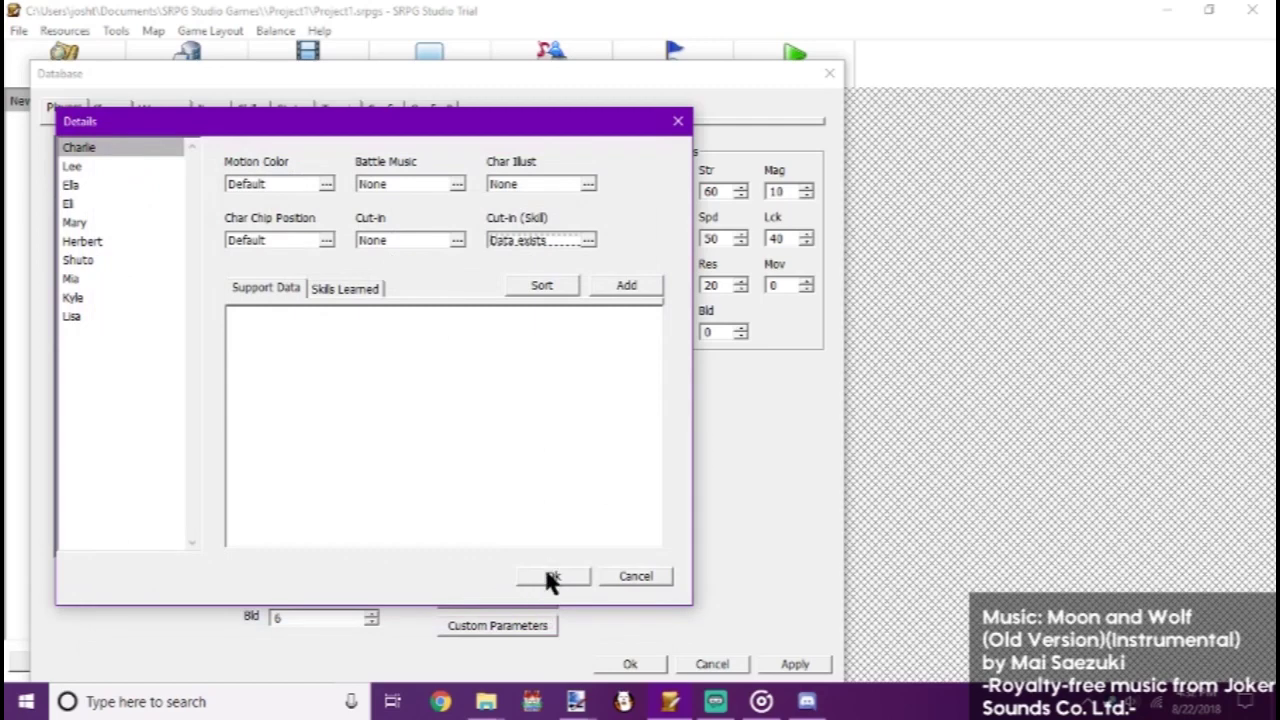
{"action": "left_click", "coordinate": [345, 288]}
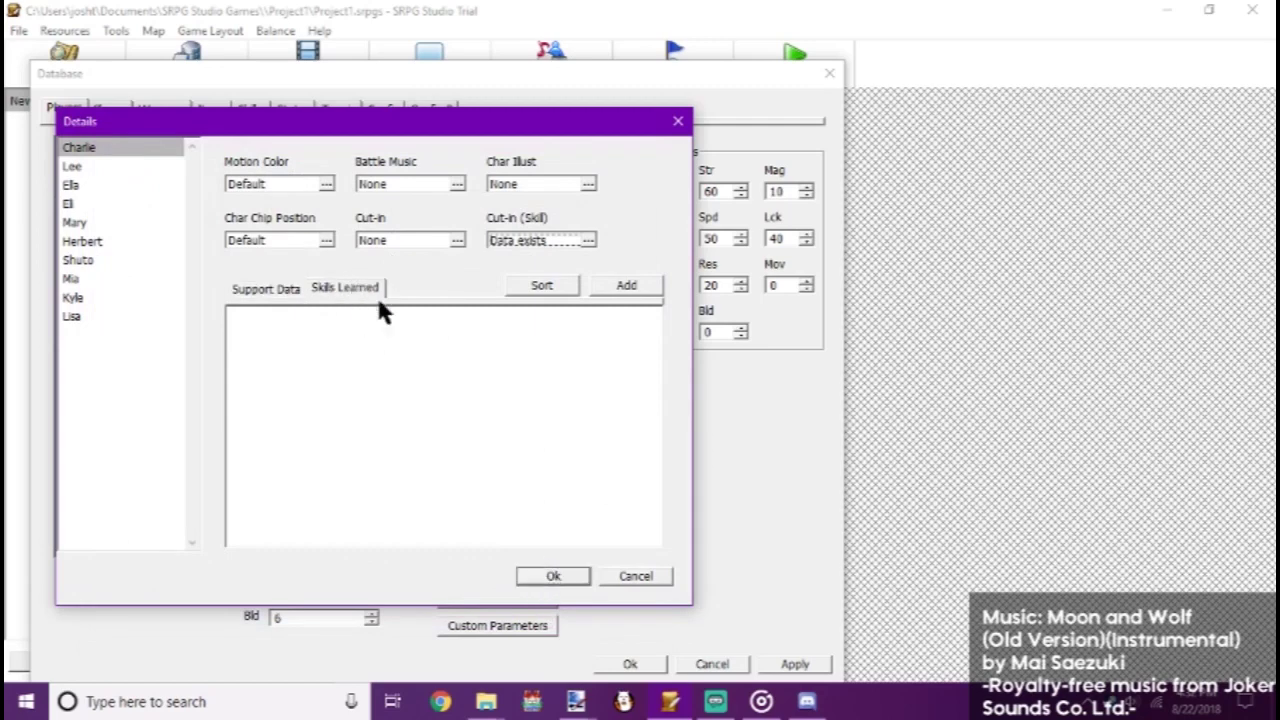
{"action": "left_click", "coordinate": [572, 575]}
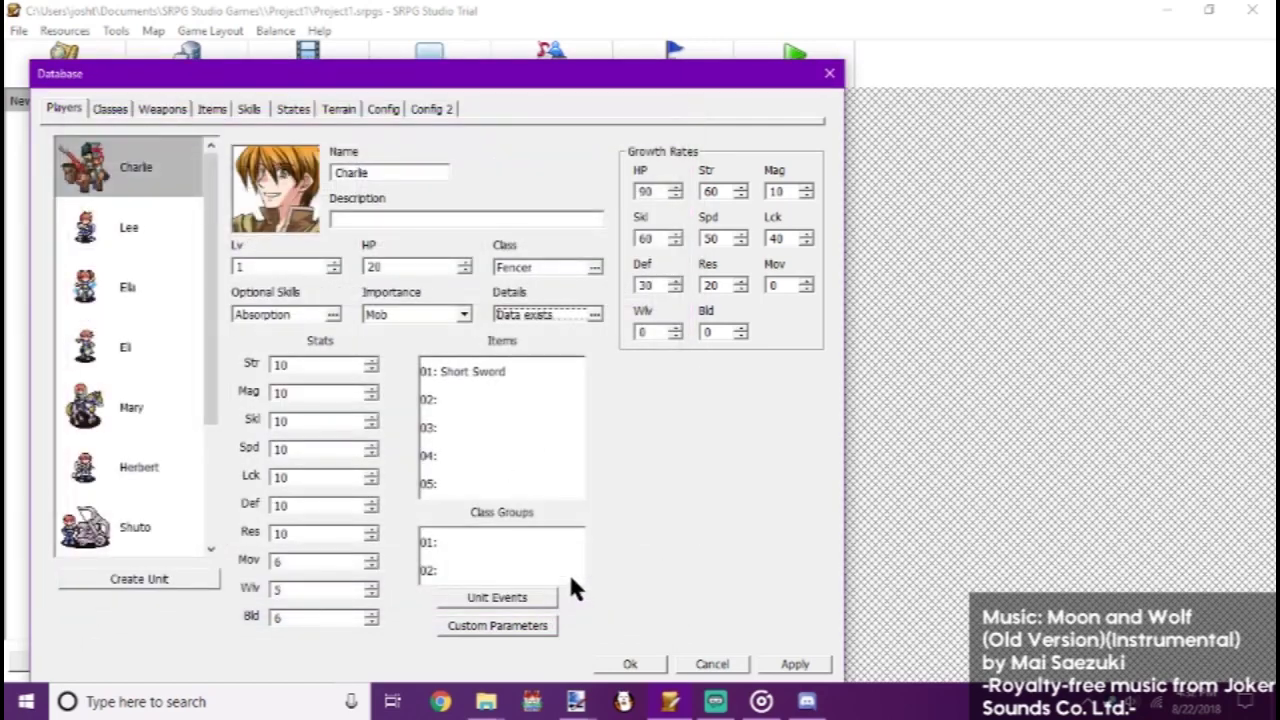
- Apply the database changes and start a new test-play game of the chapter
{"action": "left_click", "coordinate": [785, 665]}
{"action": "left_click", "coordinate": [643, 666]}
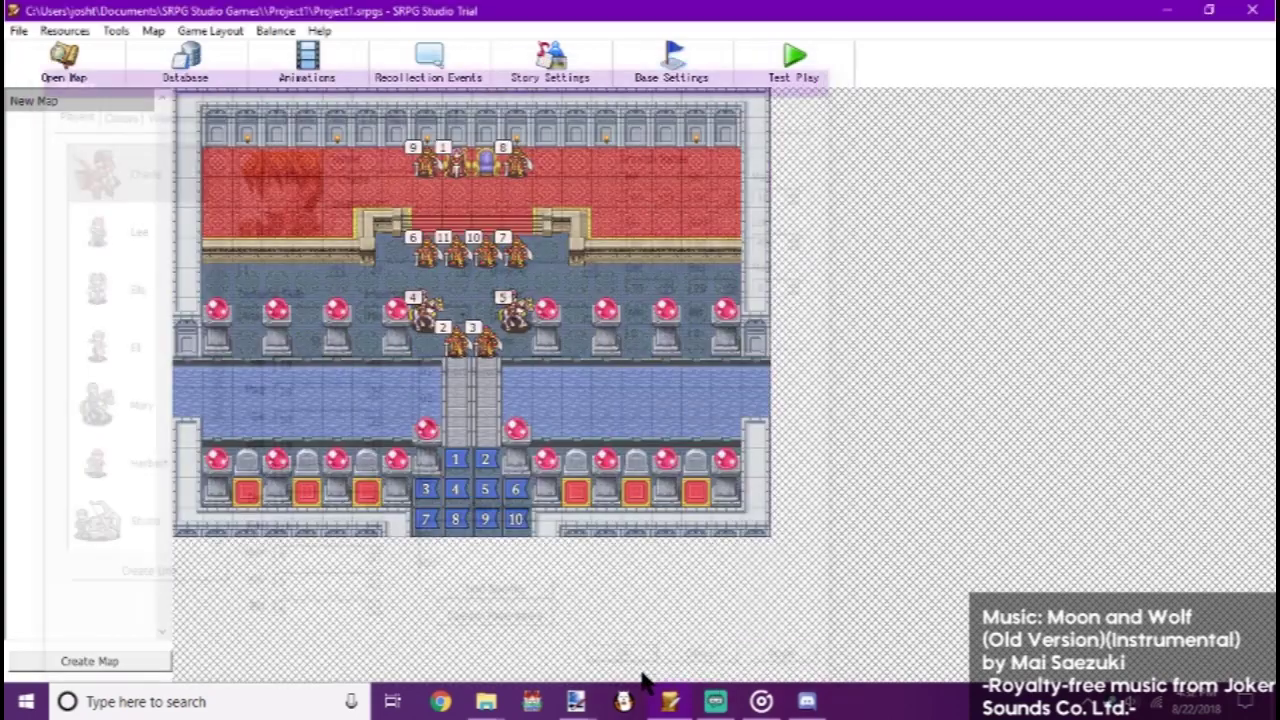
{"action": "left_click", "coordinate": [782, 56]}
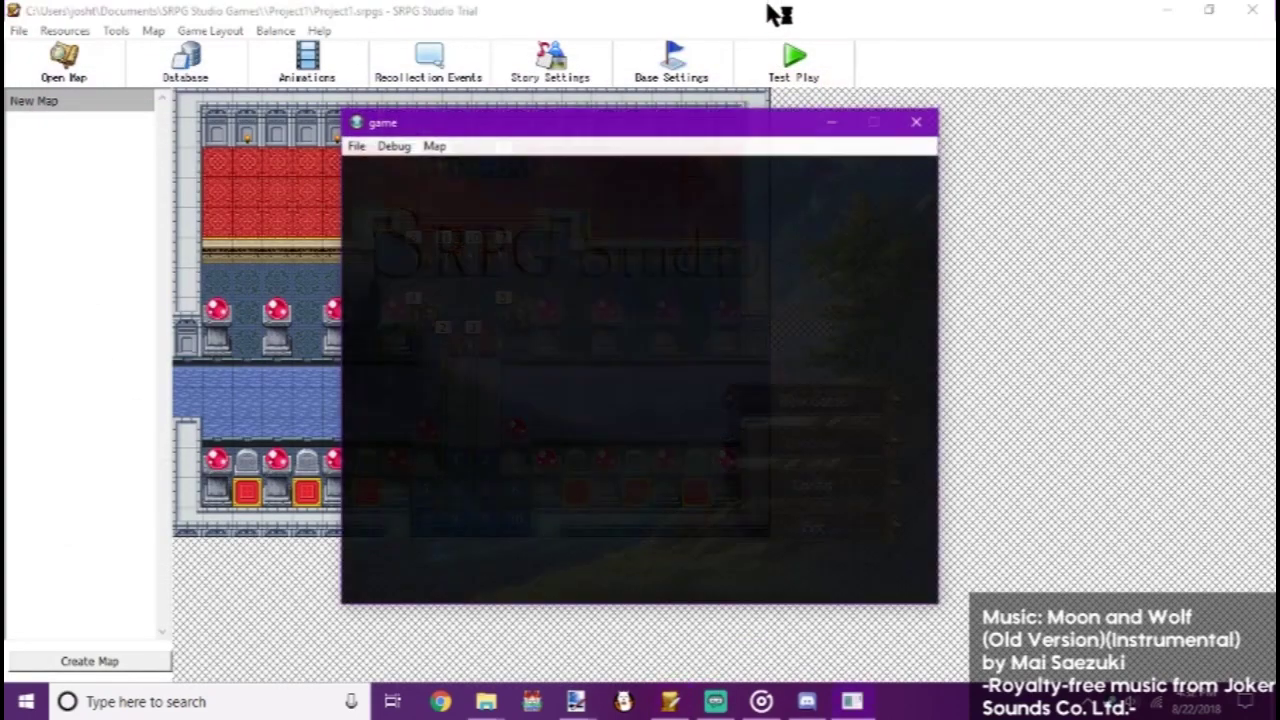
{"action": "left_click", "coordinate": [834, 412]}
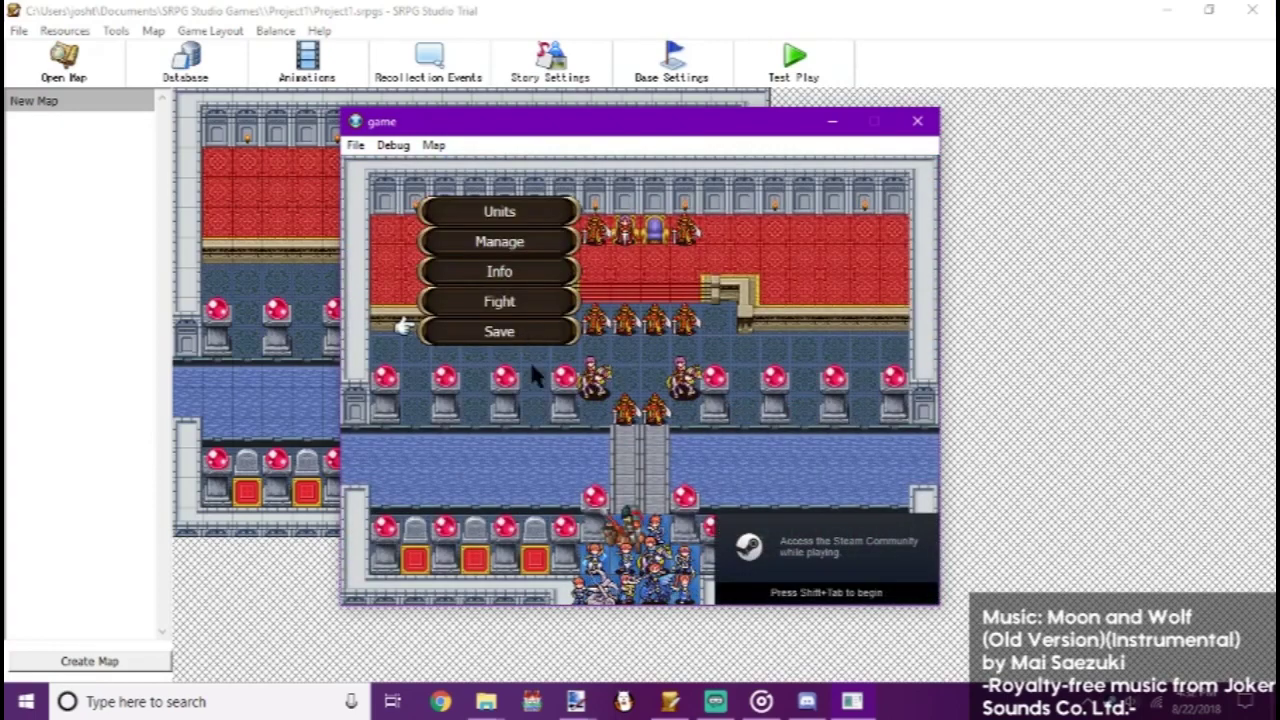
{"action": "left_click", "coordinate": [499, 301]}
{"action": "left_click", "coordinate": [604, 388]}
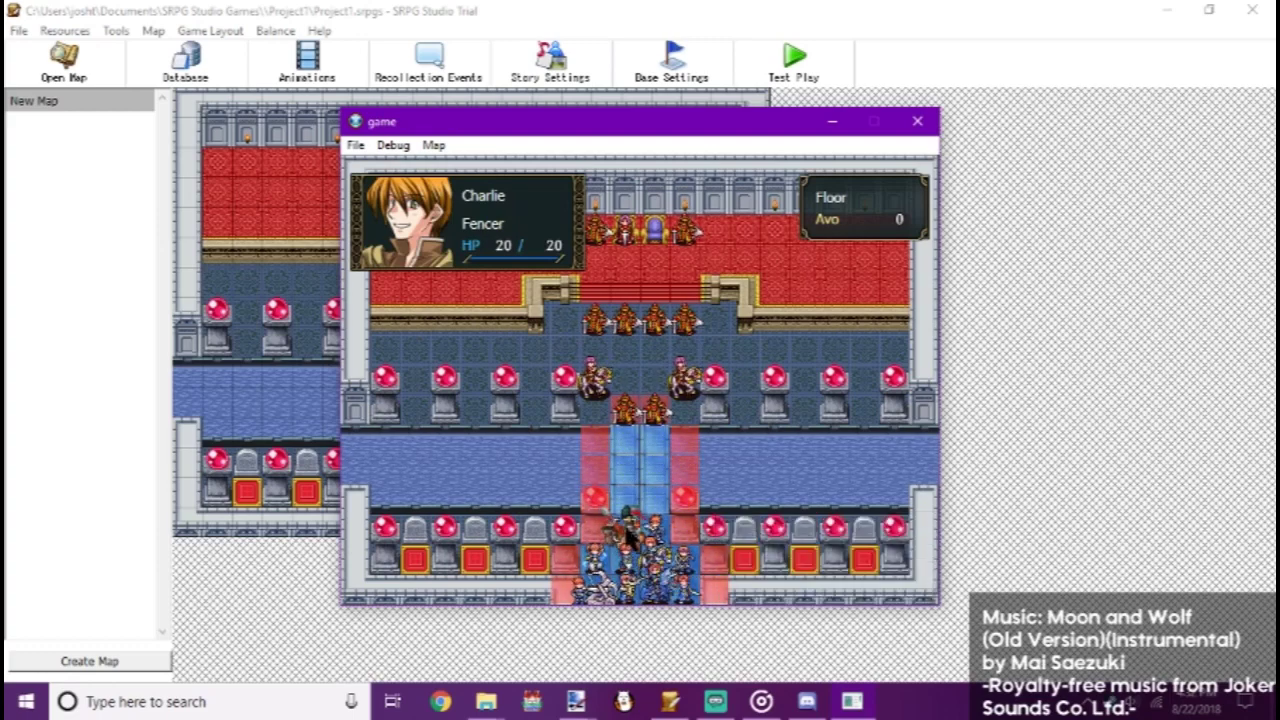
- Move Charlie up the aisle and attack the Imperial Guard with the Short Sword
{"action": "left_click", "coordinate": [632, 447]}
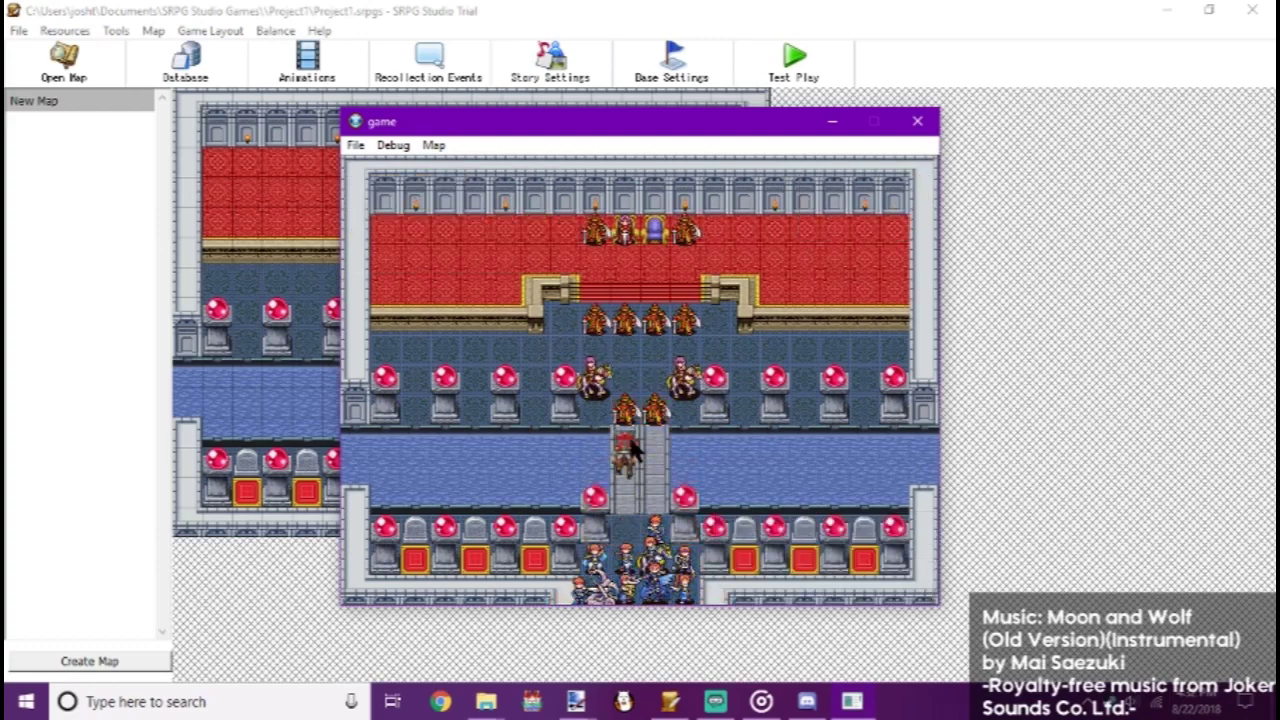
{"action": "key", "text": "Return"}
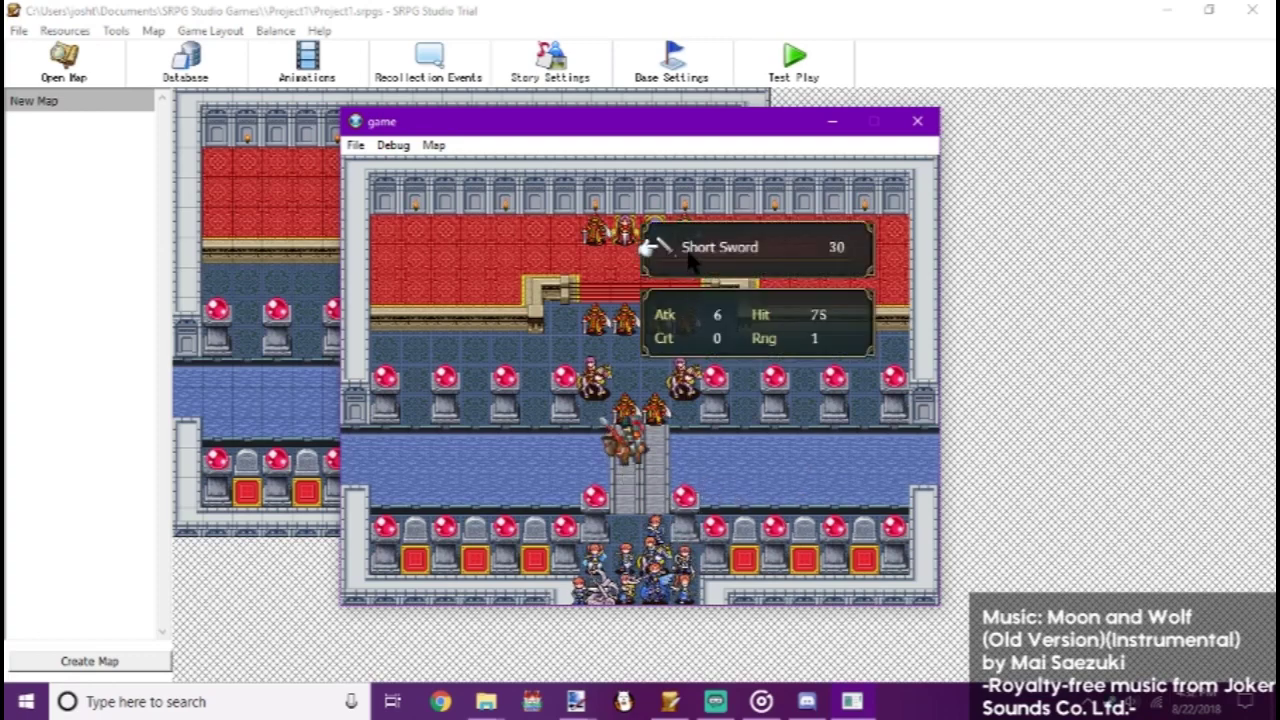
{"action": "left_click", "coordinate": [690, 260]}
{"action": "left_click", "coordinate": [683, 378]}
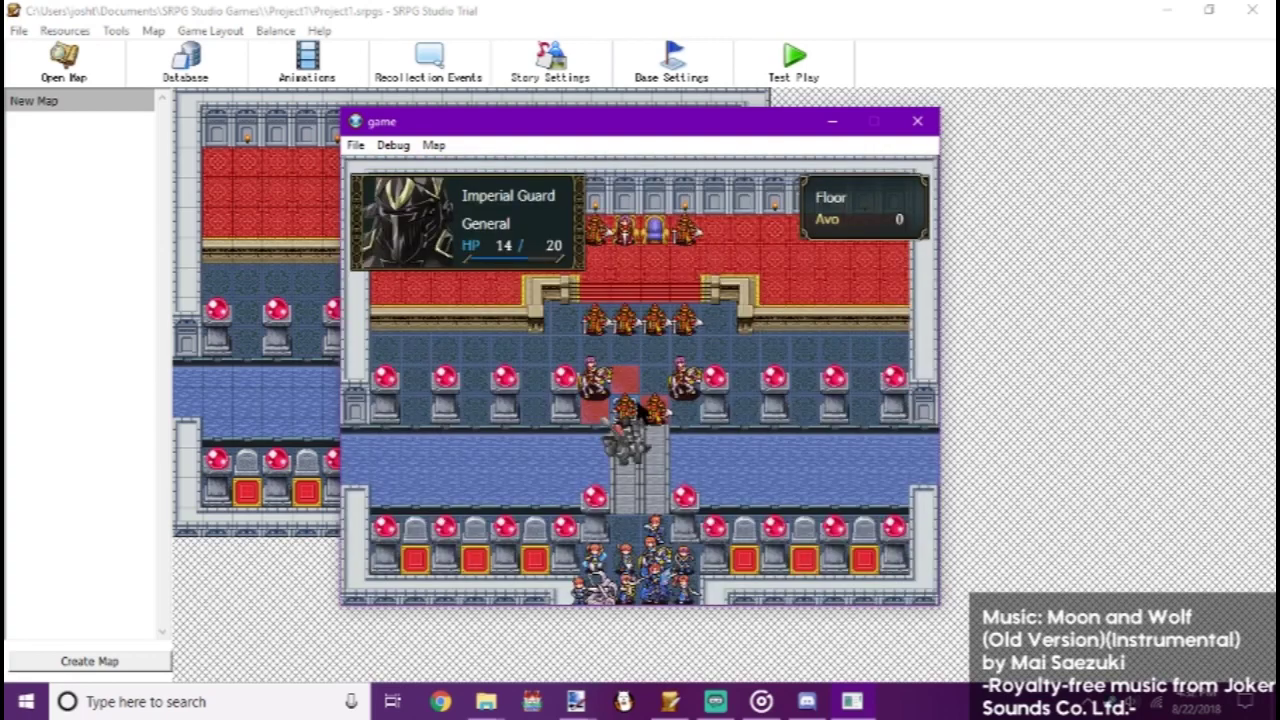
- Move Eli beside the Imperial Guard and preview a Fire Storm attack, then cancel it
{"action": "left_click", "coordinate": [628, 483]}
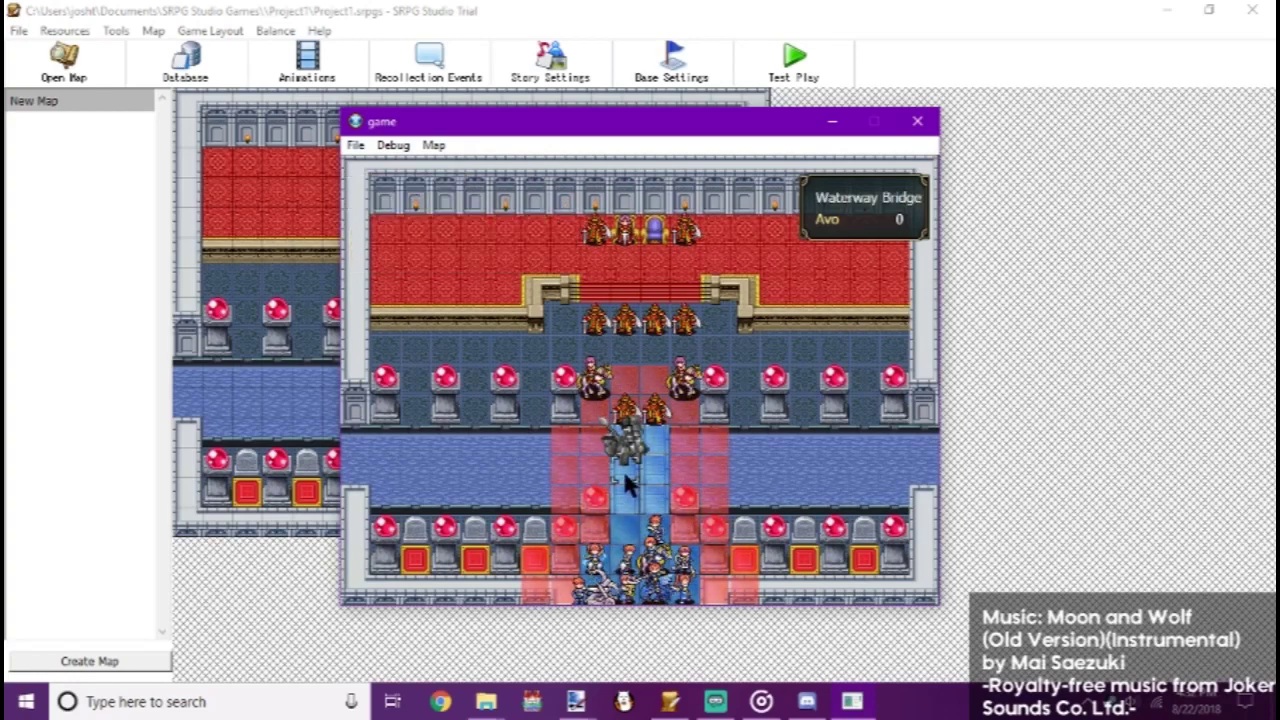
{"action": "left_click", "coordinate": [628, 483]}
{"action": "left_click", "coordinate": [700, 416]}
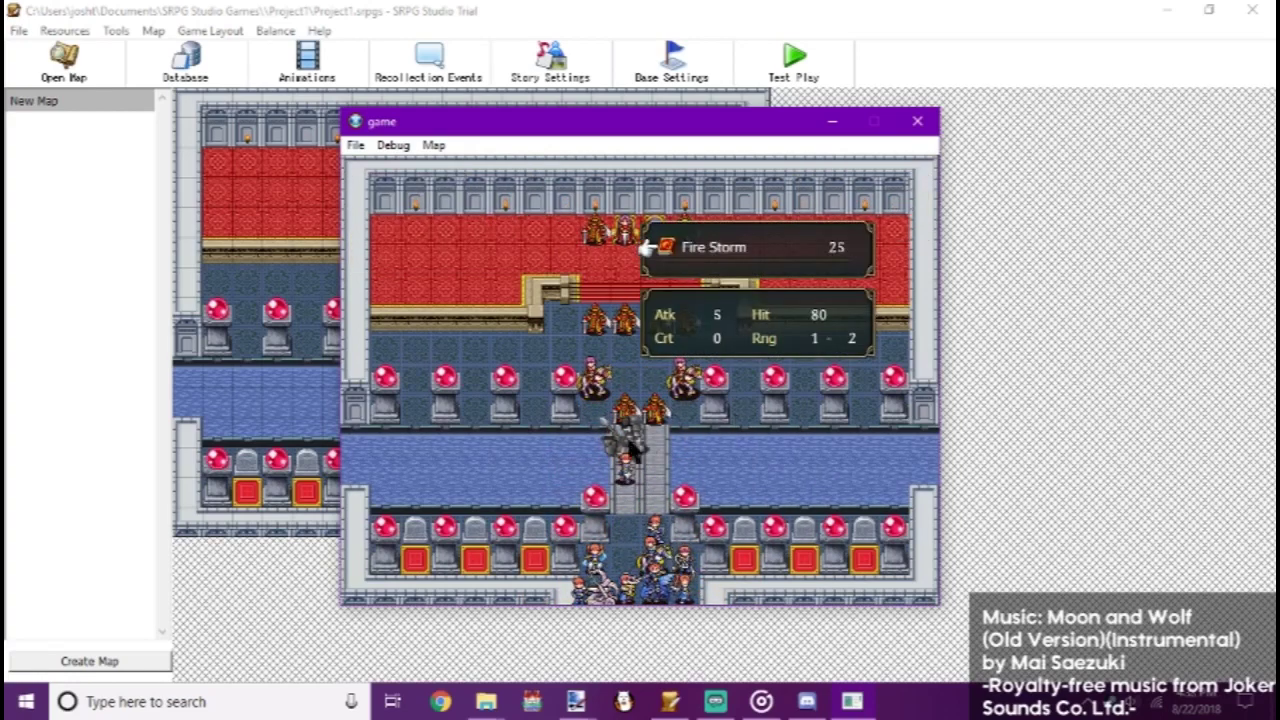
{"action": "left_click", "coordinate": [700, 247]}
{"action": "right_click", "coordinate": [636, 470]}
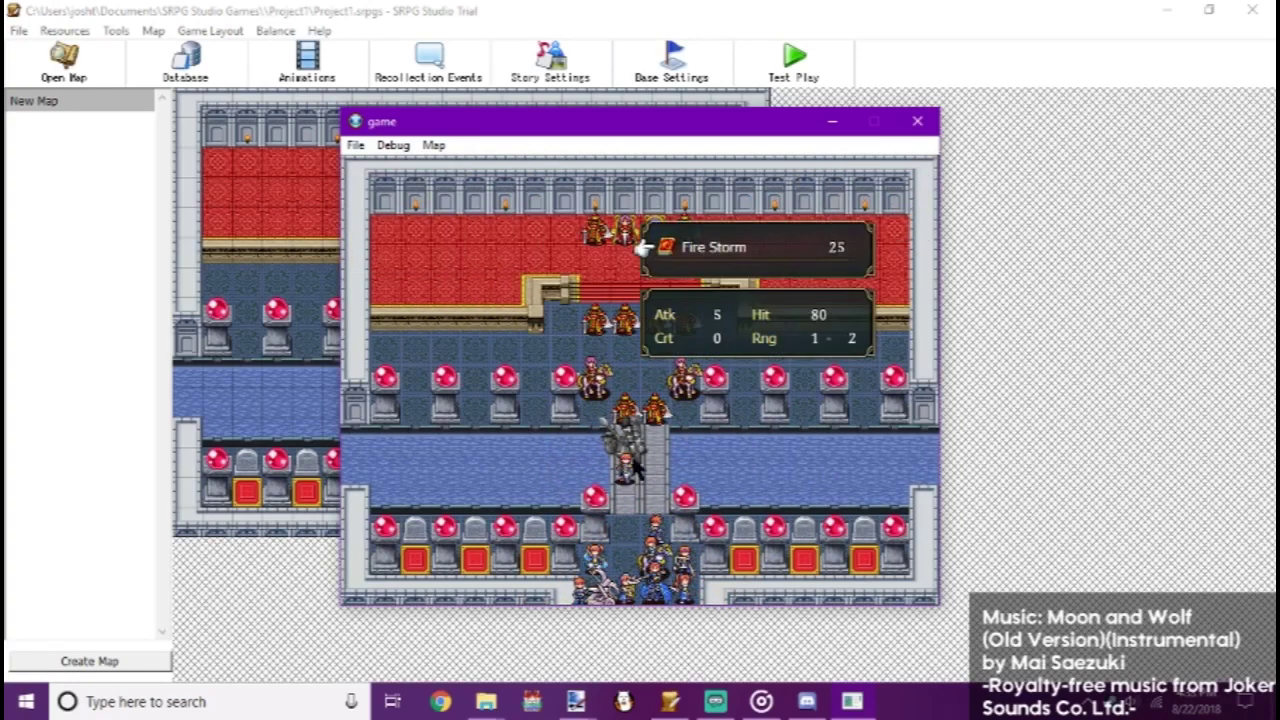
{"action": "right_click", "coordinate": [636, 470]}
{"action": "left_click", "coordinate": [714, 449]}
{"action": "left_click", "coordinate": [630, 443]}
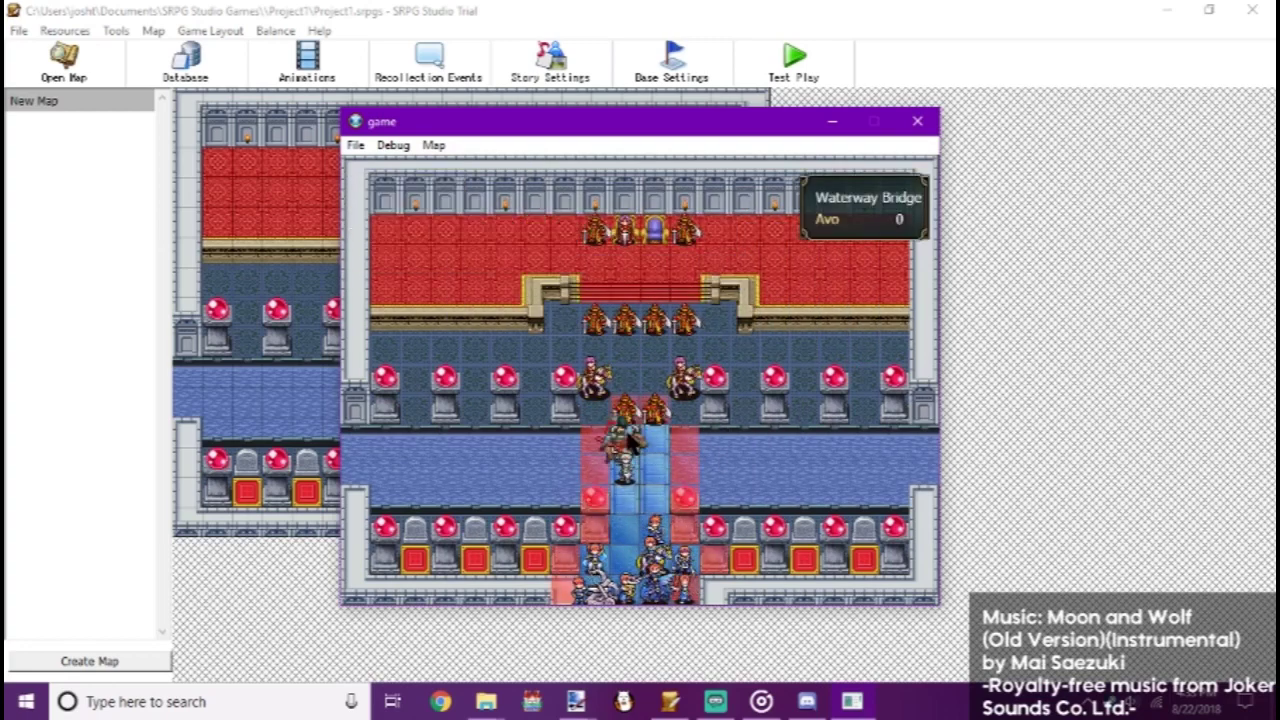
- Attack the Imperial Guard again with Charlie's Short Sword
{"action": "left_click", "coordinate": [630, 442]}
{"action": "left_click", "coordinate": [714, 449]}
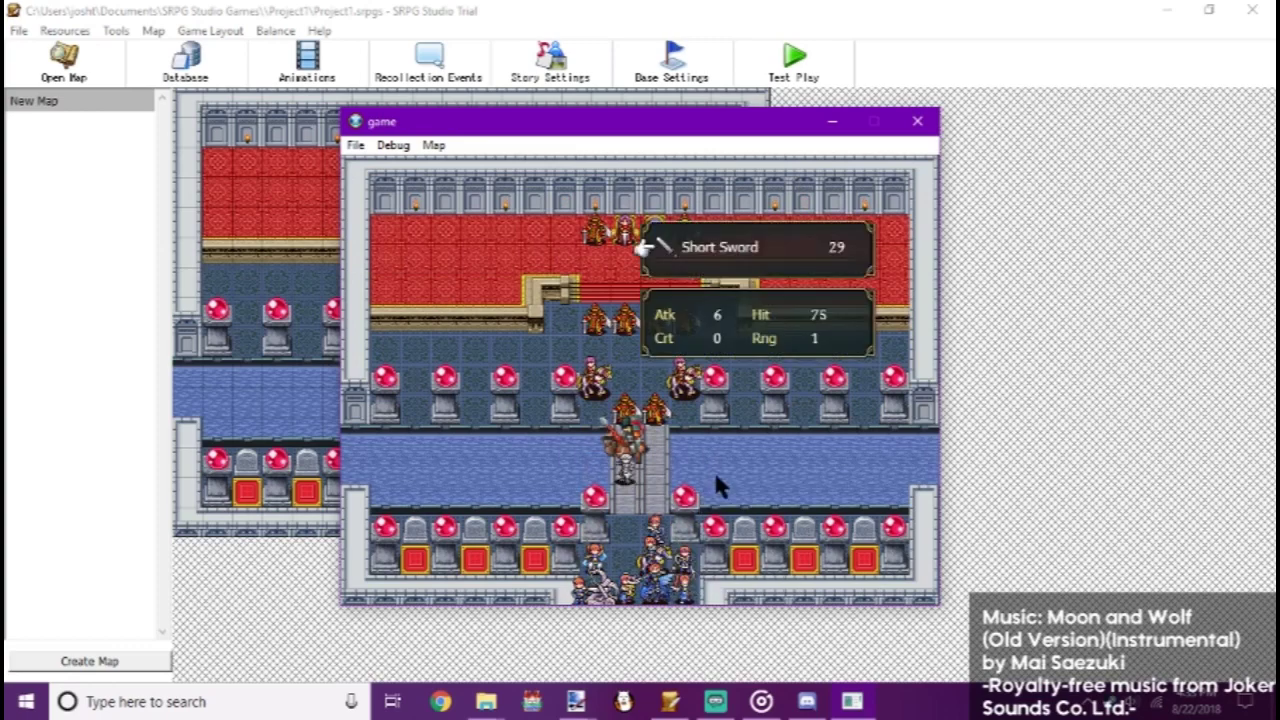
{"action": "left_click", "coordinate": [716, 478]}
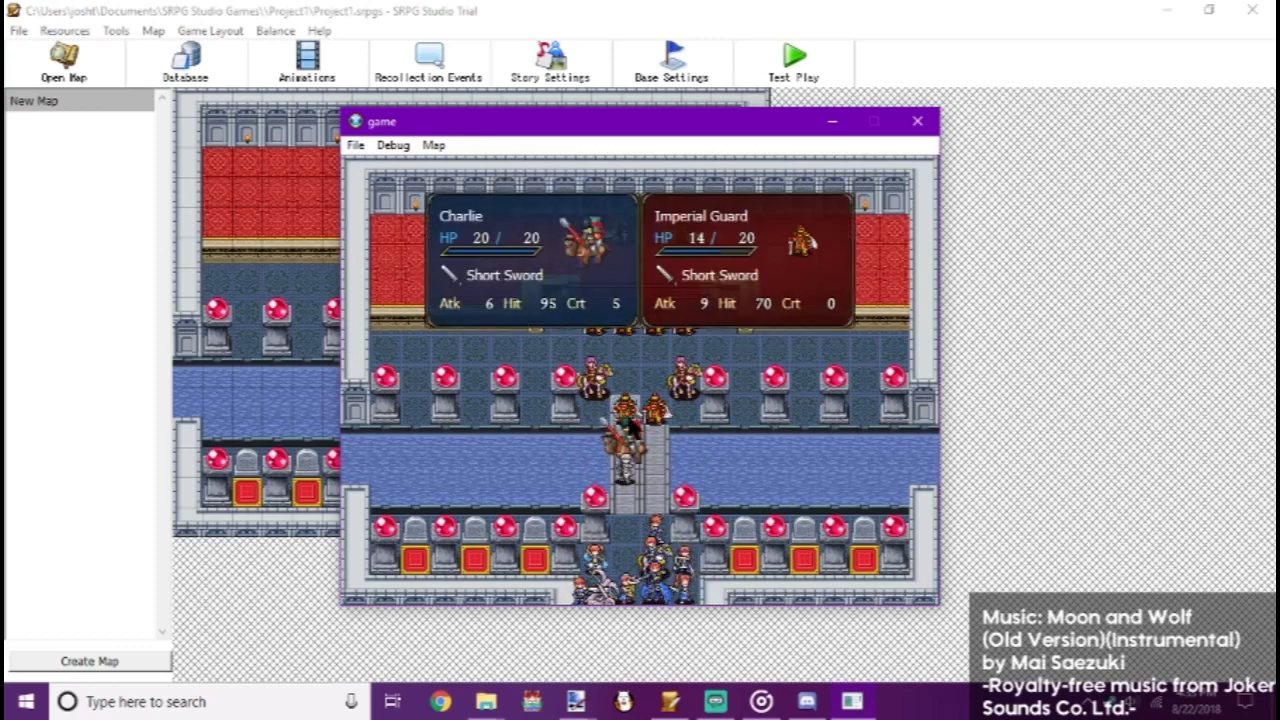
{"action": "left_click", "coordinate": [716, 478]}
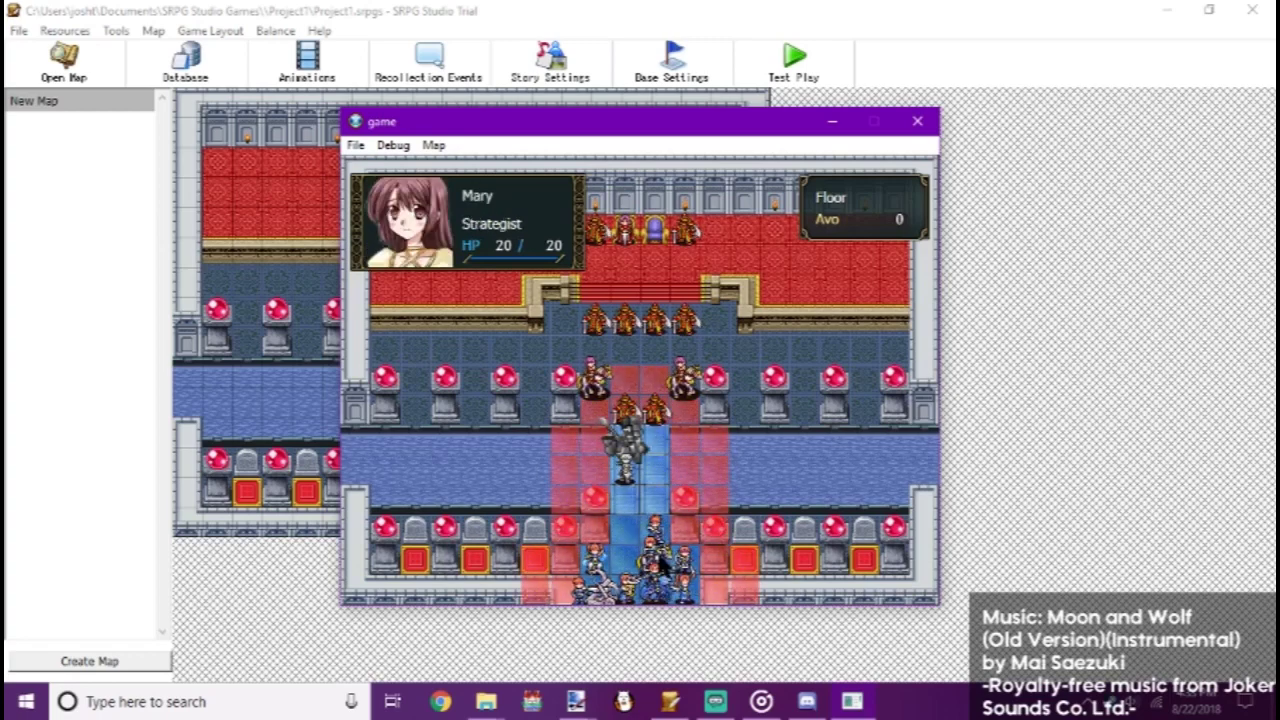
- Have Mary heal Charlie with the Long Healing staff
{"action": "left_click", "coordinate": [625, 450]}
{"action": "left_click", "coordinate": [745, 363]}
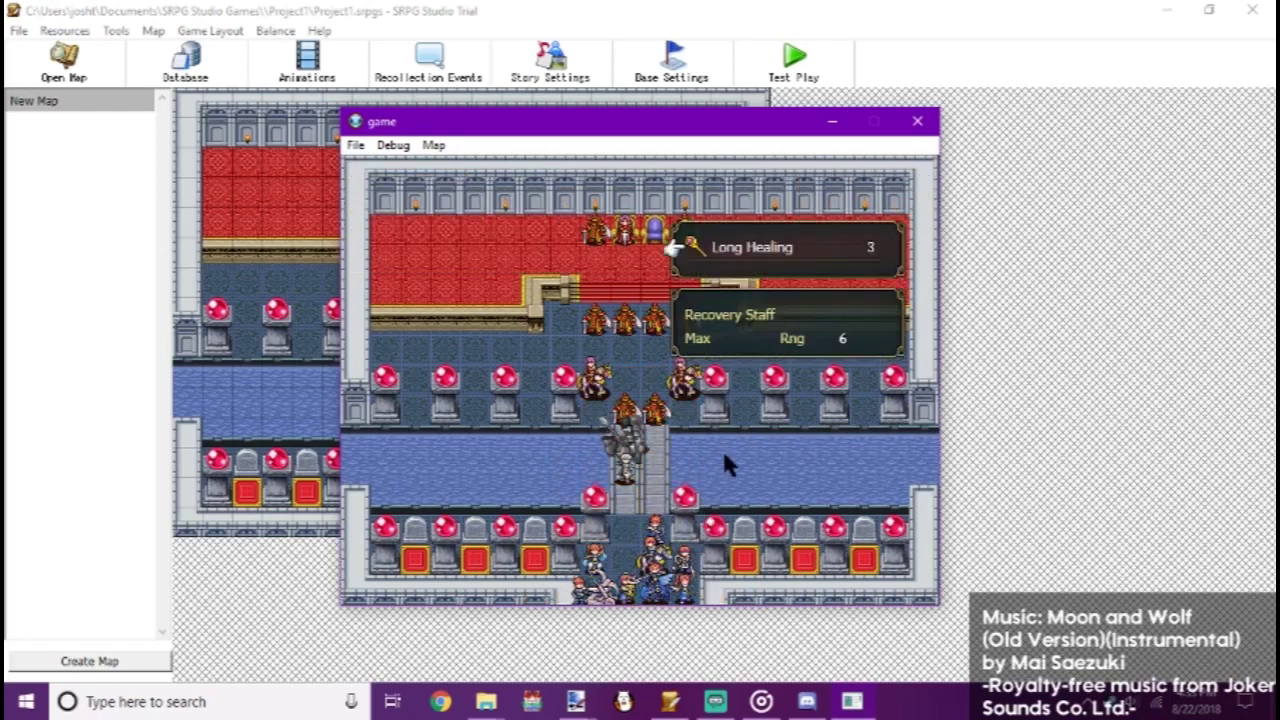
{"action": "left_click", "coordinate": [775, 257]}
{"action": "left_click", "coordinate": [684, 560]}
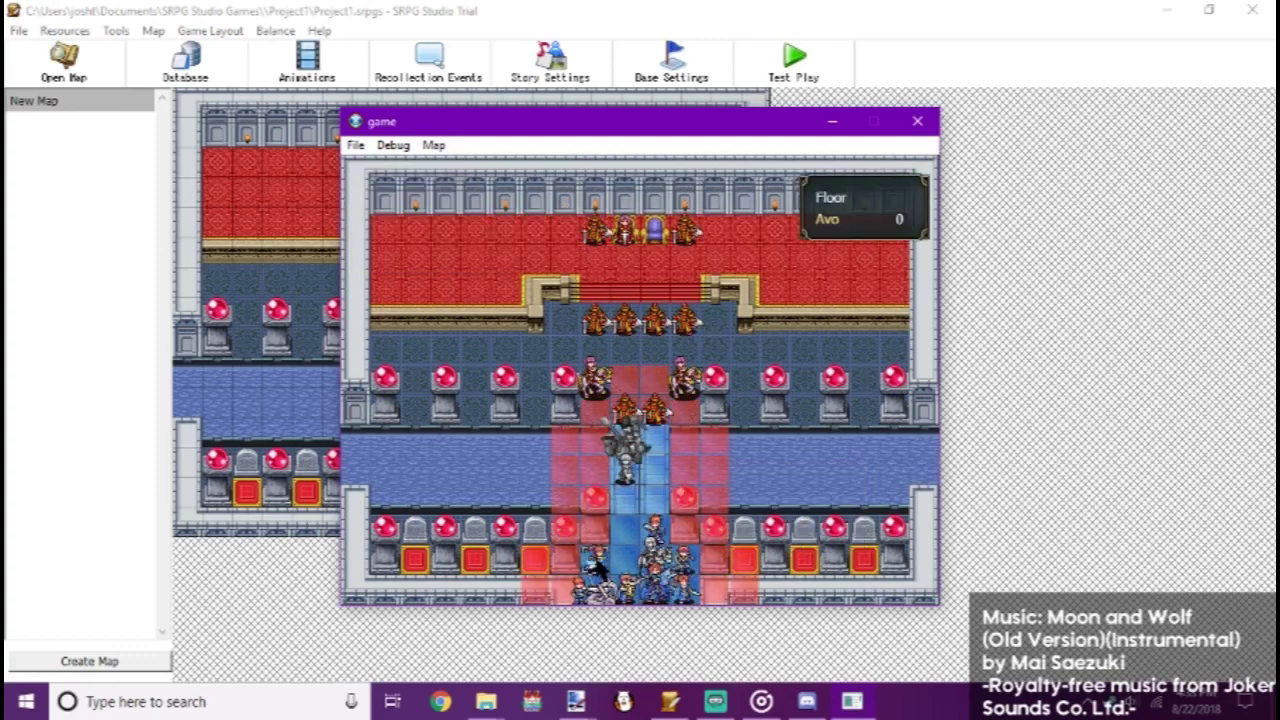
- Move another unit onto the water beside the enemies without attacking
{"action": "left_click", "coordinate": [661, 427]}
{"action": "left_click", "coordinate": [745, 425]}
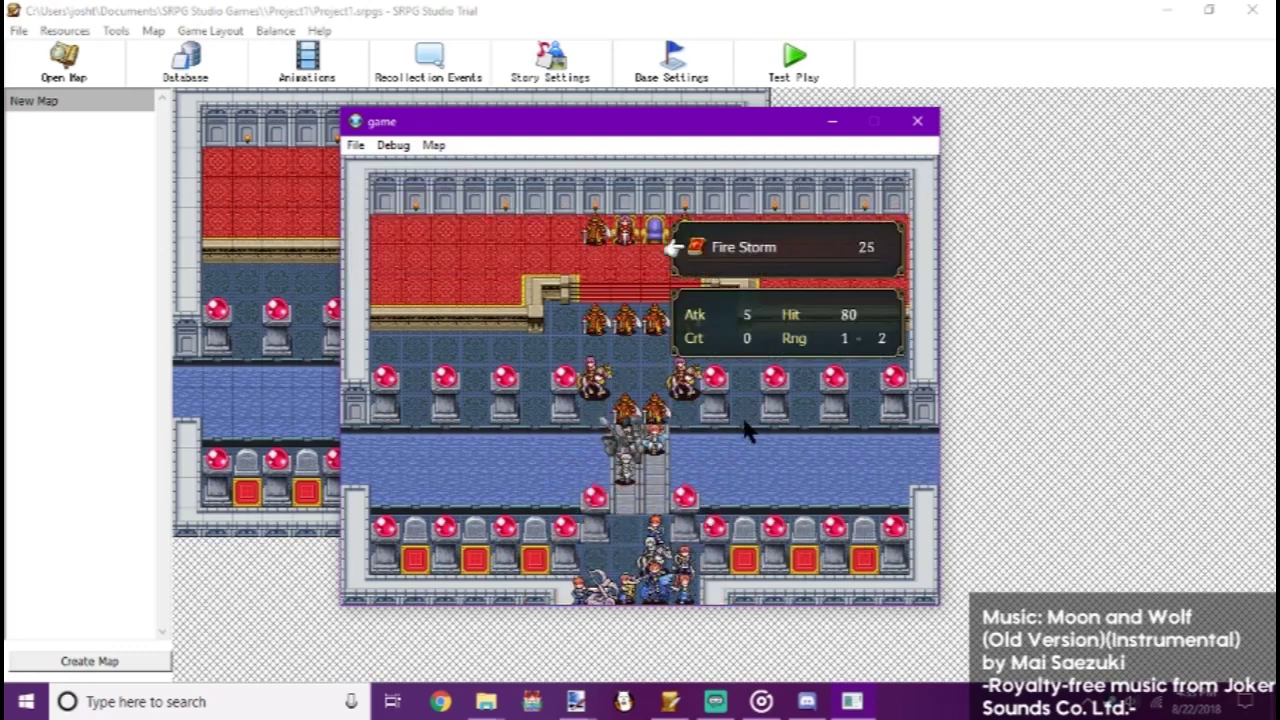
{"action": "right_click", "coordinate": [745, 430]}
{"action": "left_click", "coordinate": [630, 445]}
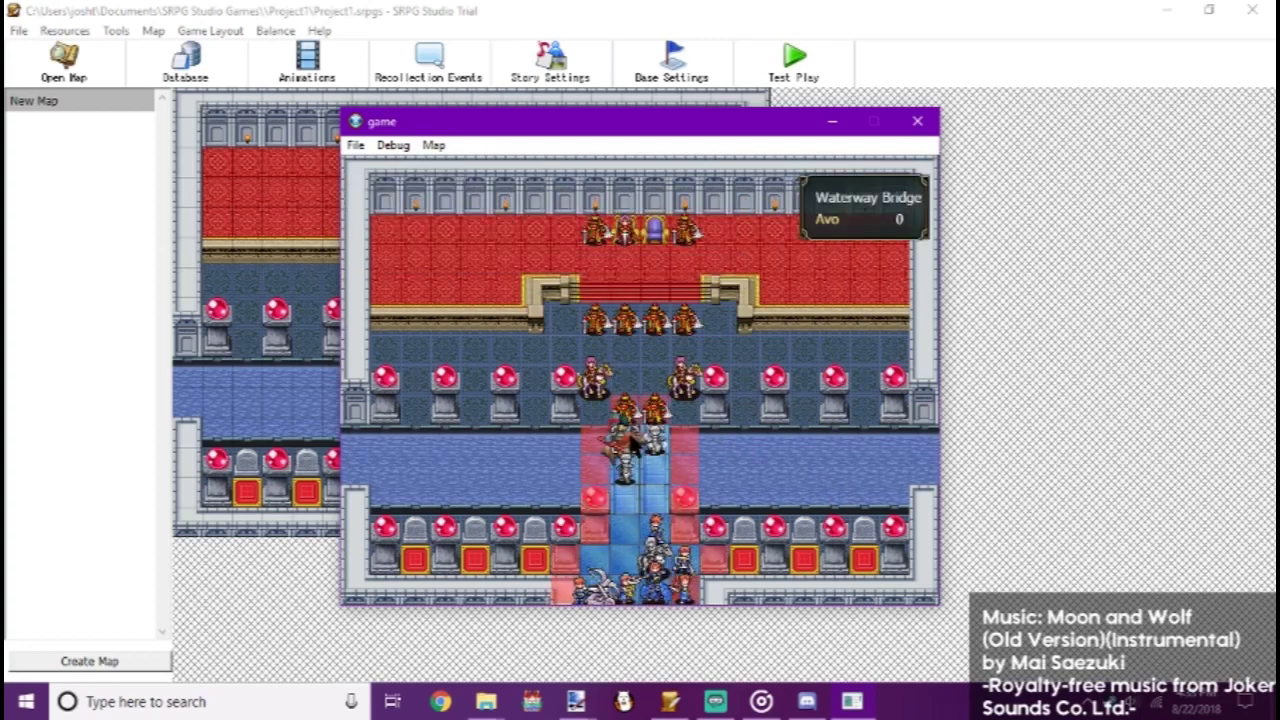
- Attack the Imperial Guard with Charlie's Short Sword, dismiss the level-up panel, and close the test game
{"action": "left_click", "coordinate": [626, 470]}
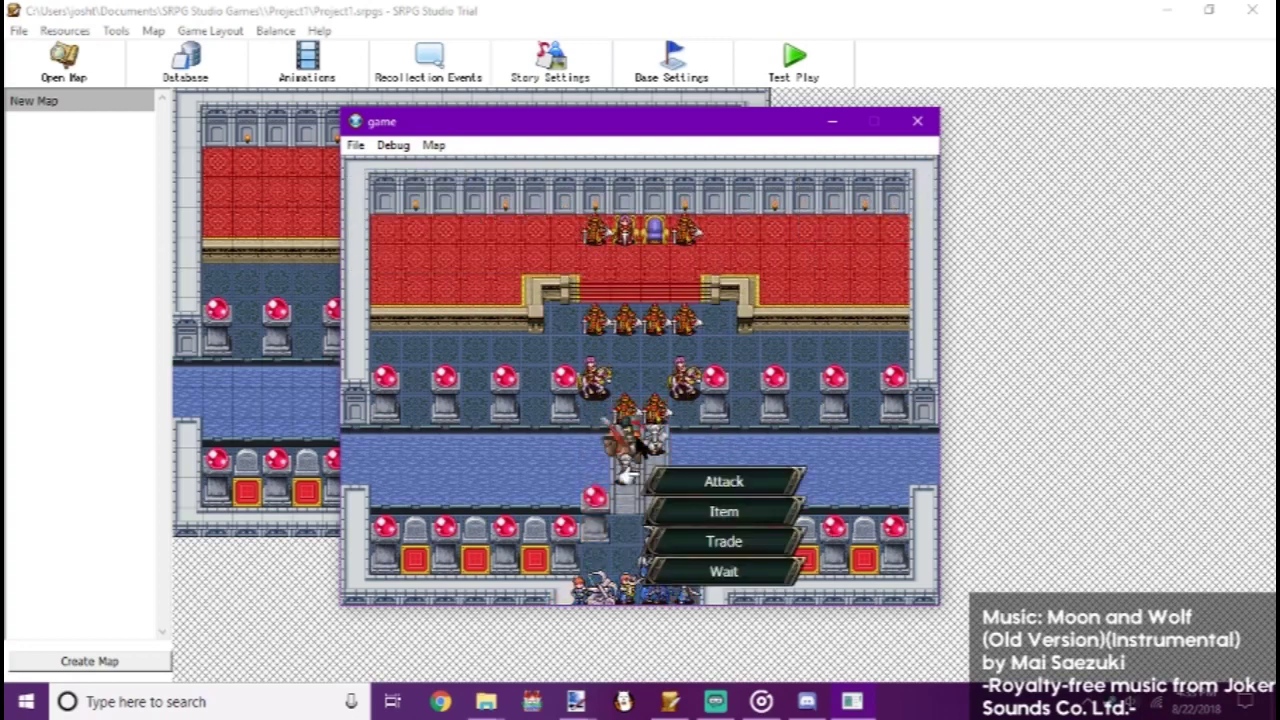
{"action": "left_click", "coordinate": [711, 487]}
{"action": "left_click", "coordinate": [640, 246]}
{"action": "left_click", "coordinate": [647, 420]}
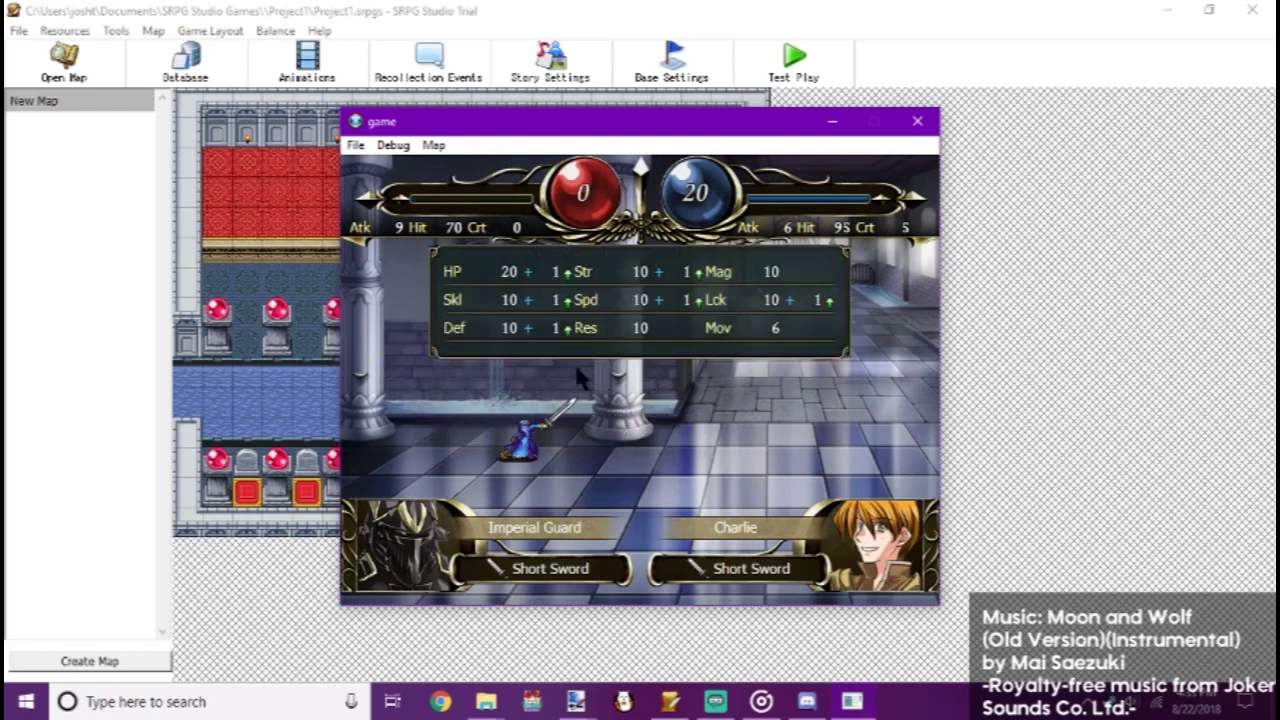
{"action": "left_click", "coordinate": [595, 393]}
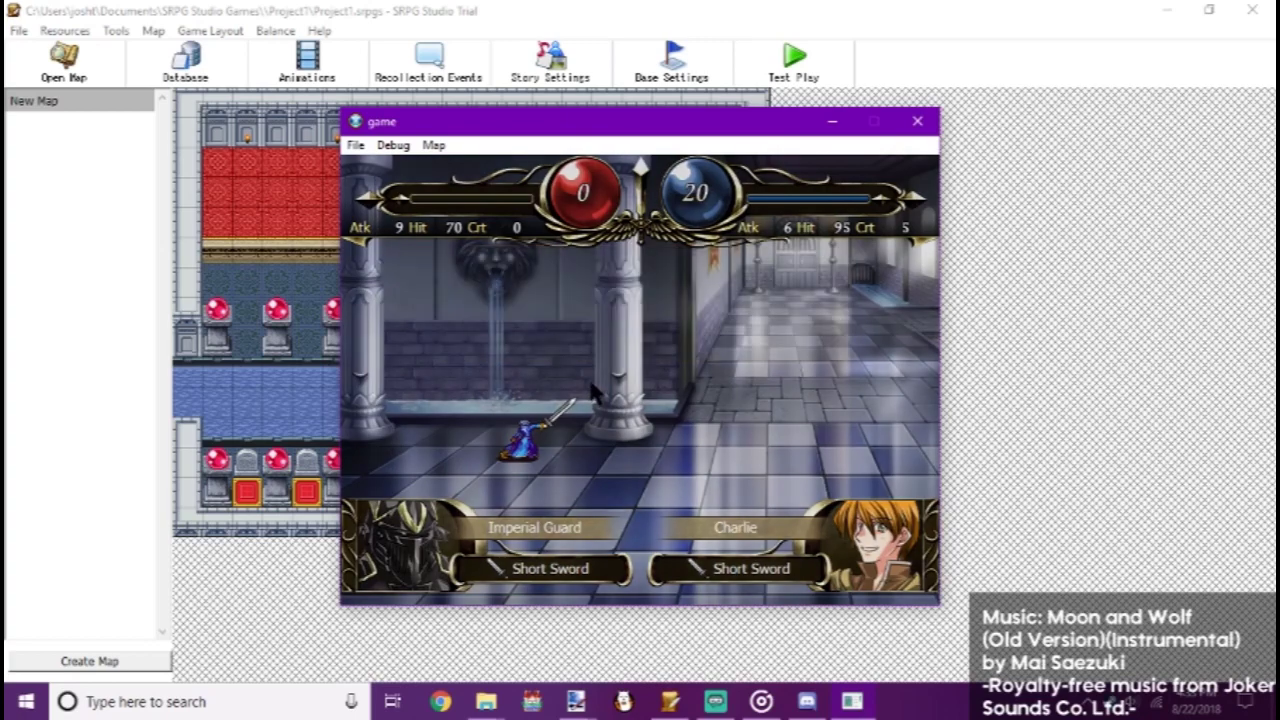
{"action": "left_click", "coordinate": [914, 121]}
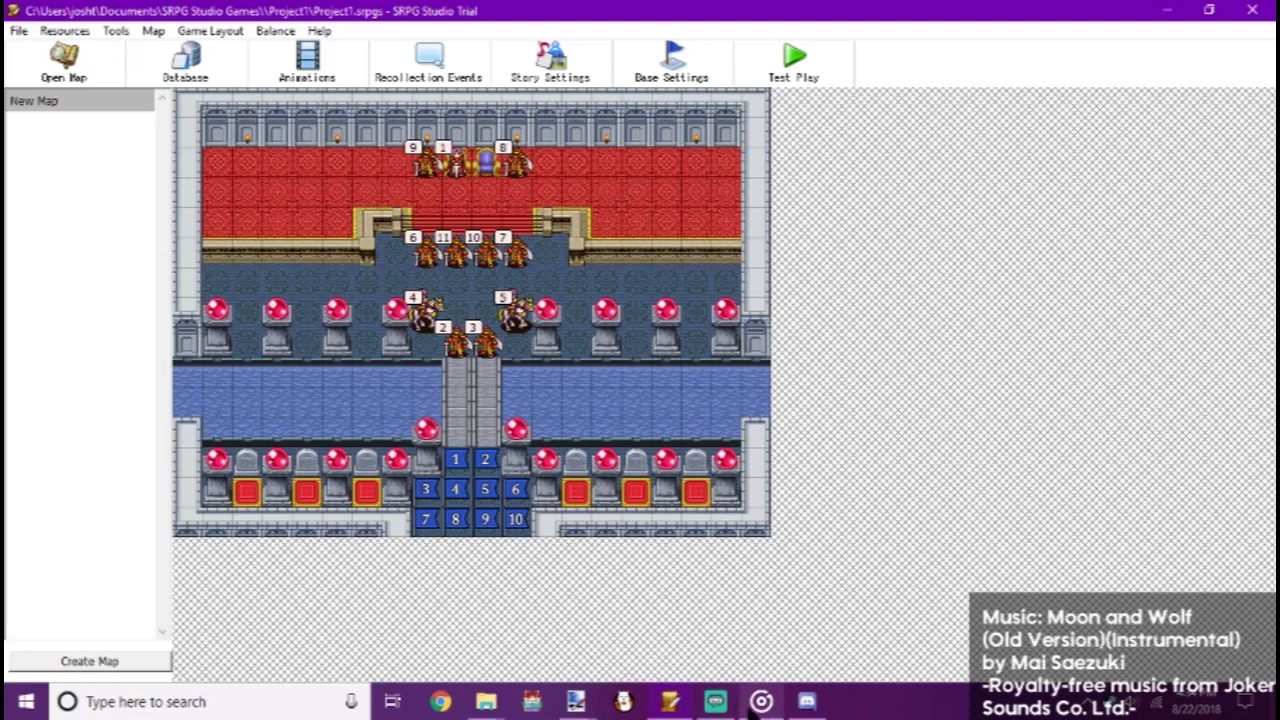
- Bring Streamlabs OBS to the front from the taskbar
{"action": "left_click", "coordinate": [715, 701]}
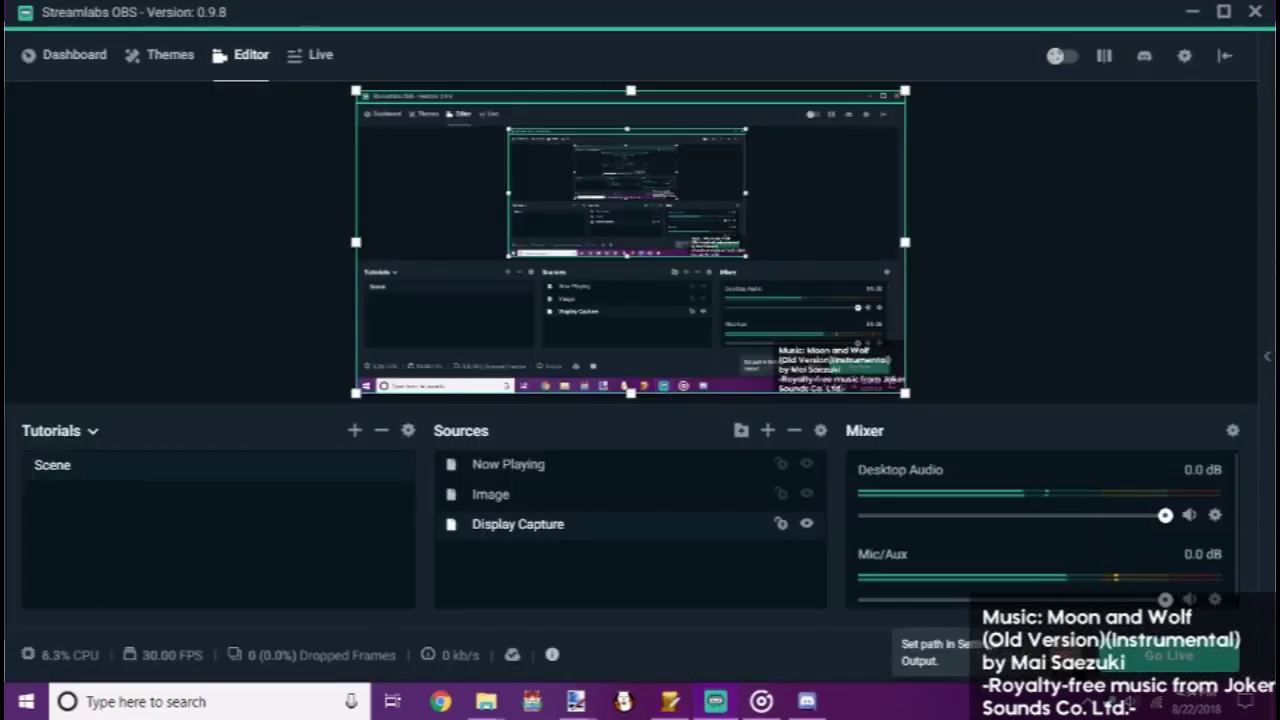